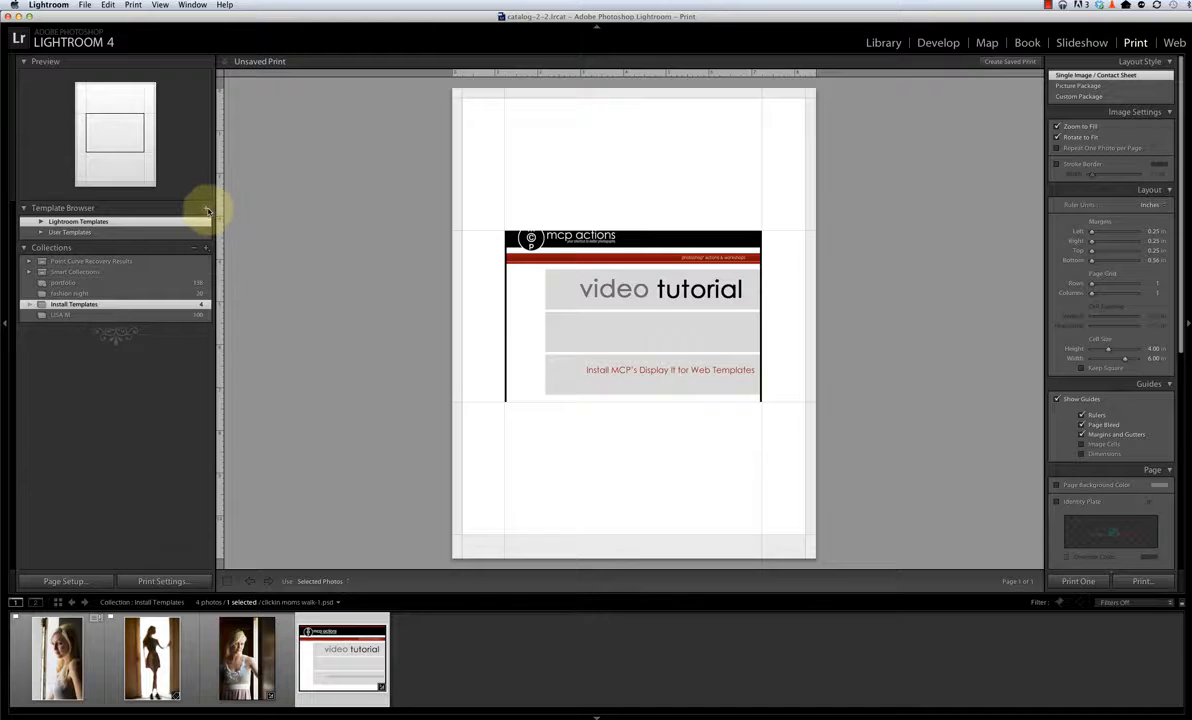
Create a new print template named "1st template" in the User Templates folder
left_click(206, 209)
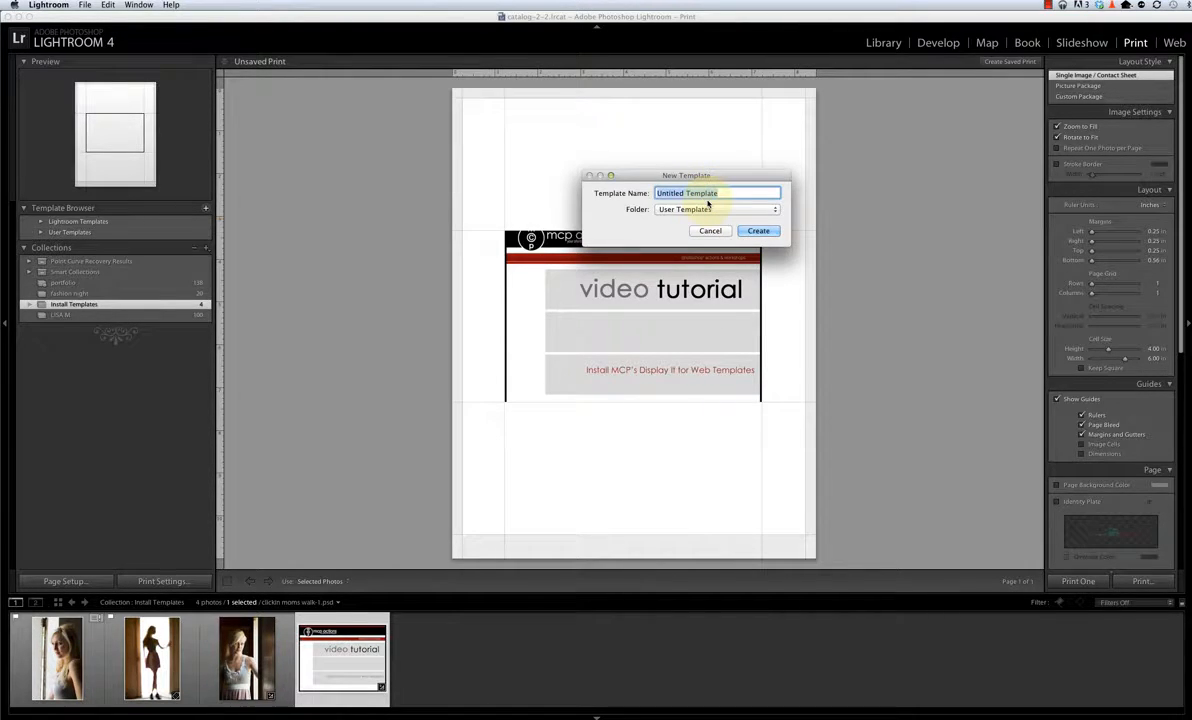
type("1st template")
left_click(752, 231)
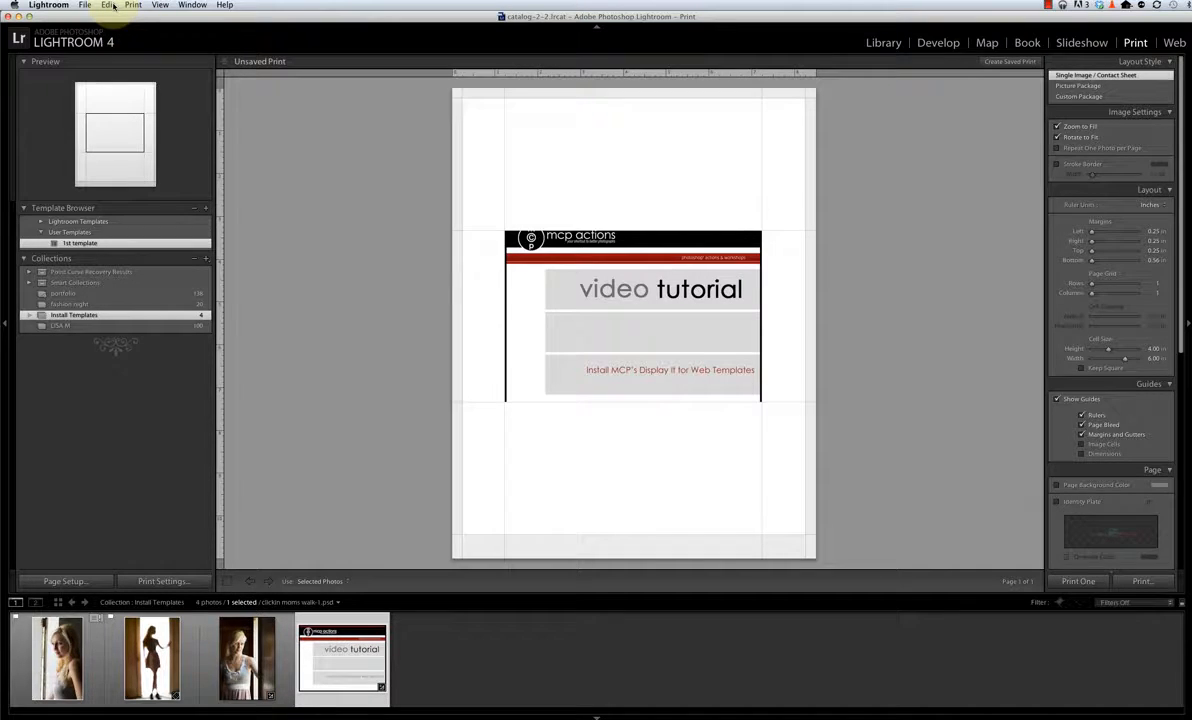
Reveal the Lightroom presets folder from the Presets preferences and open its Print Templates subfolder
left_click(48, 5)
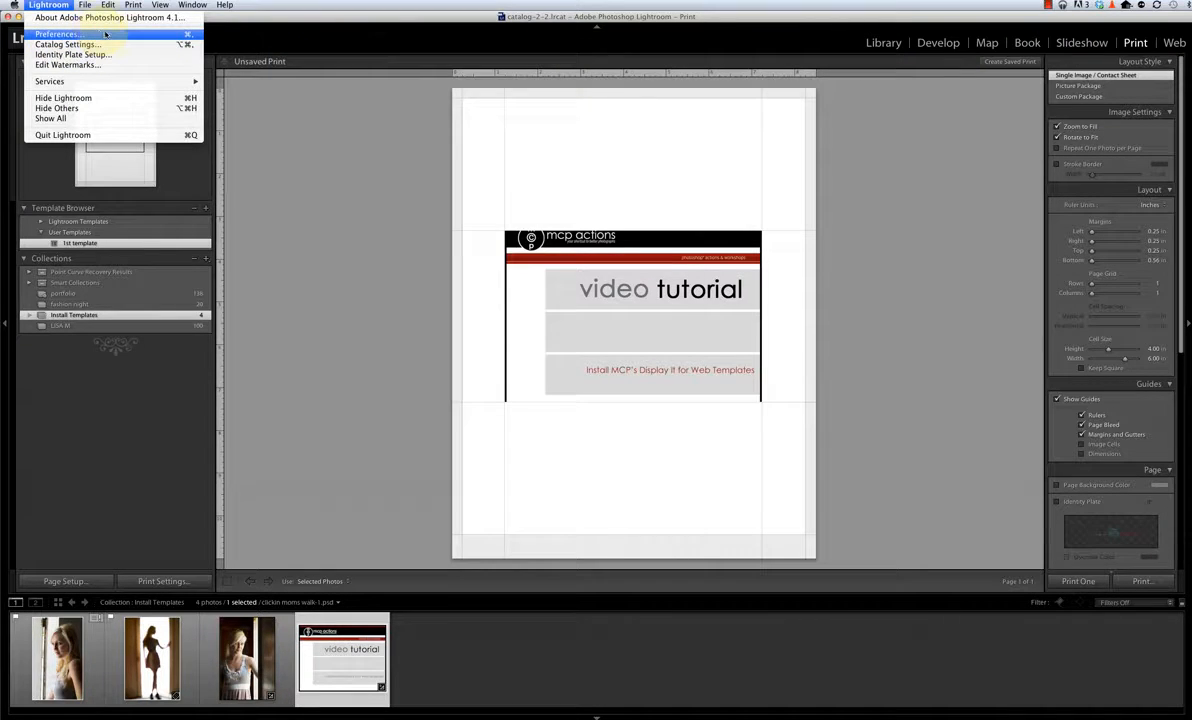
left_click(138, 36)
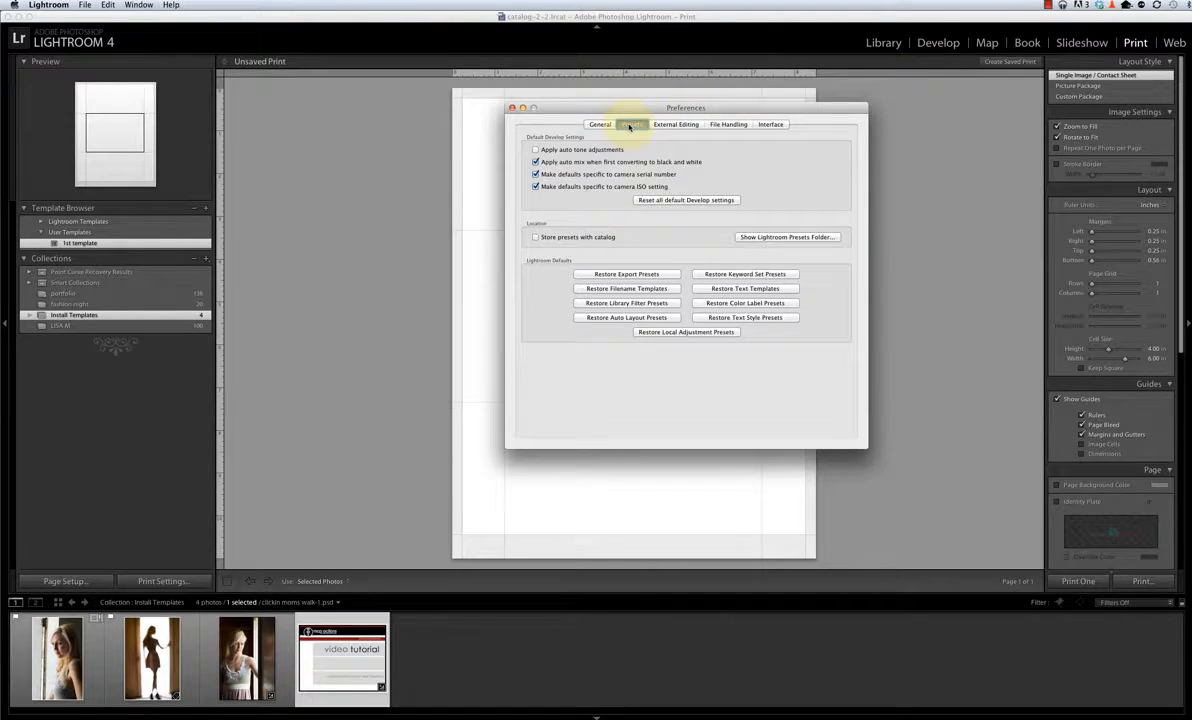
left_click(775, 238)
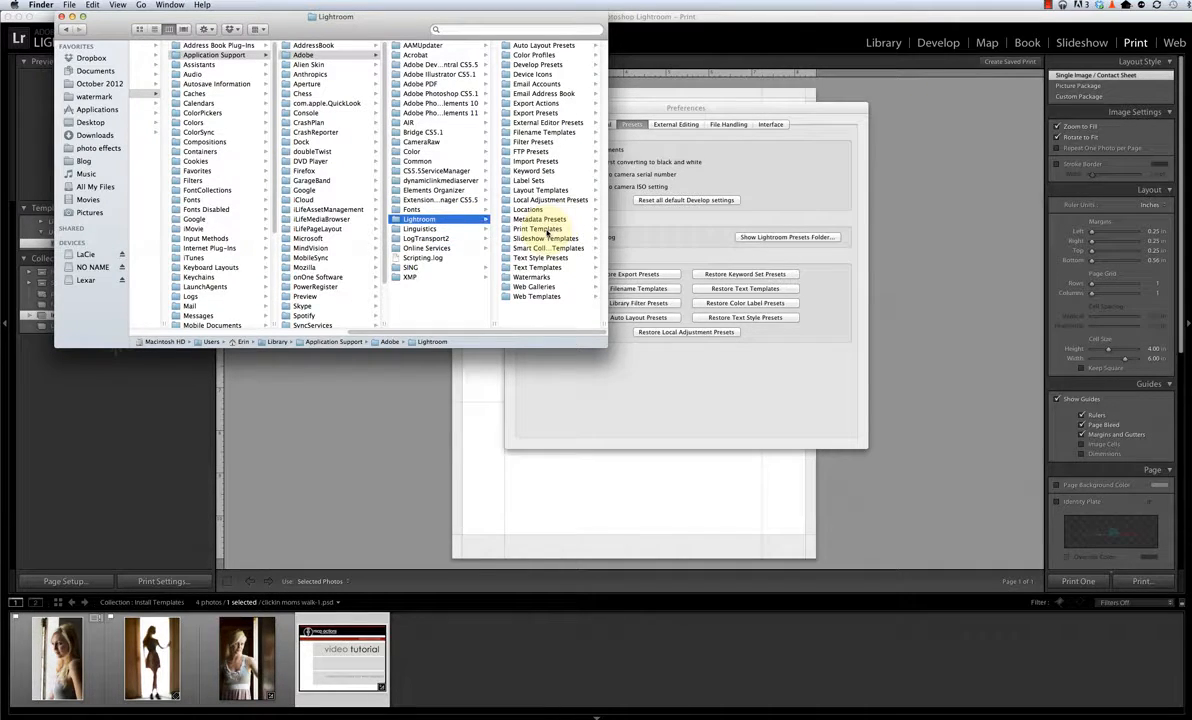
left_click(545, 230)
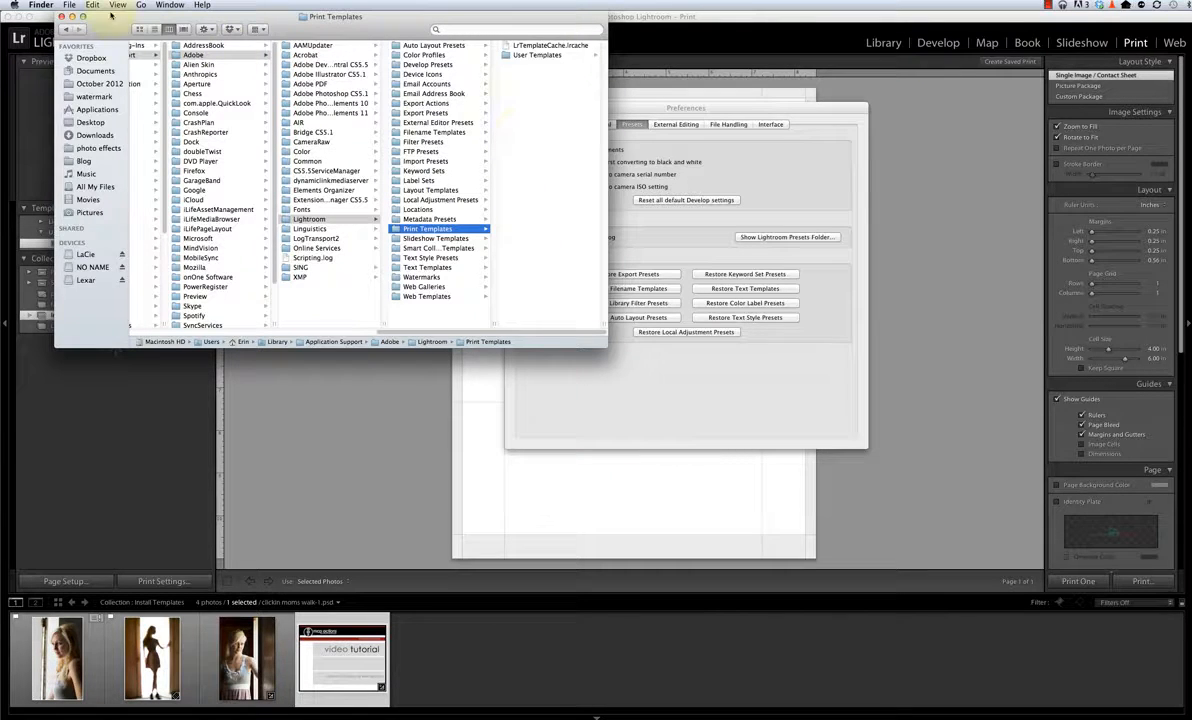
Open a second Finder window on Downloads, place it beside the Print Templates window, and widen its file name column
left_click(68, 5)
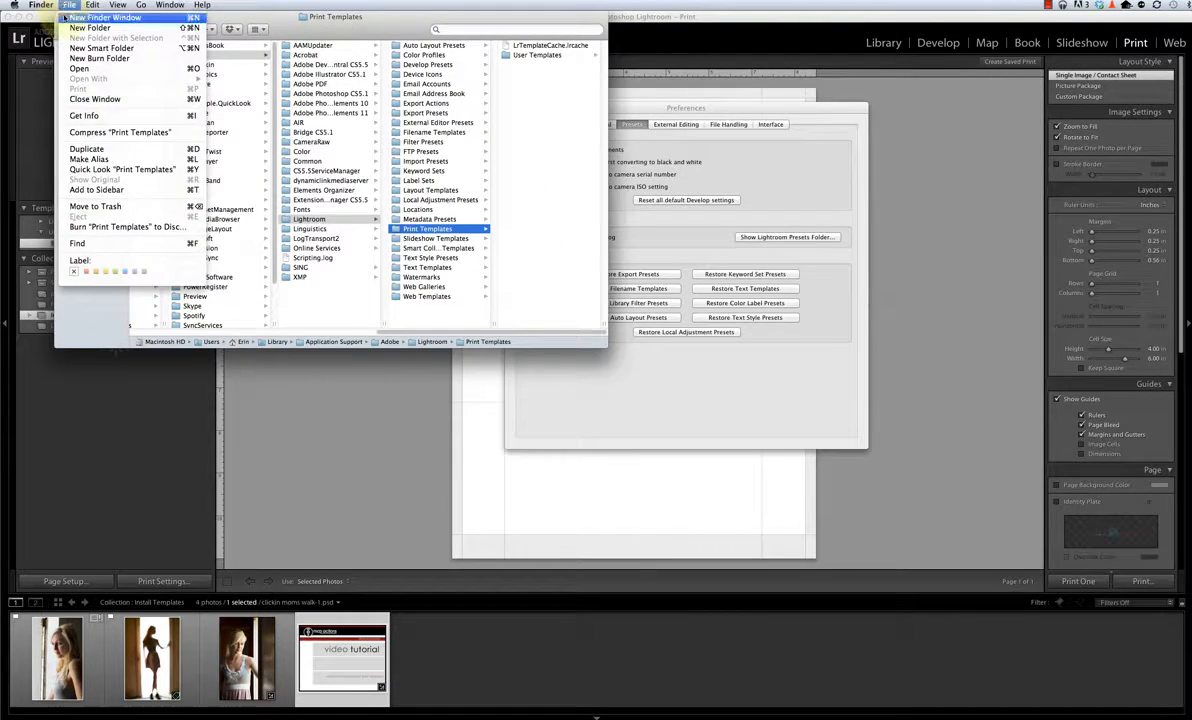
left_click(340, 20)
key("super+n")
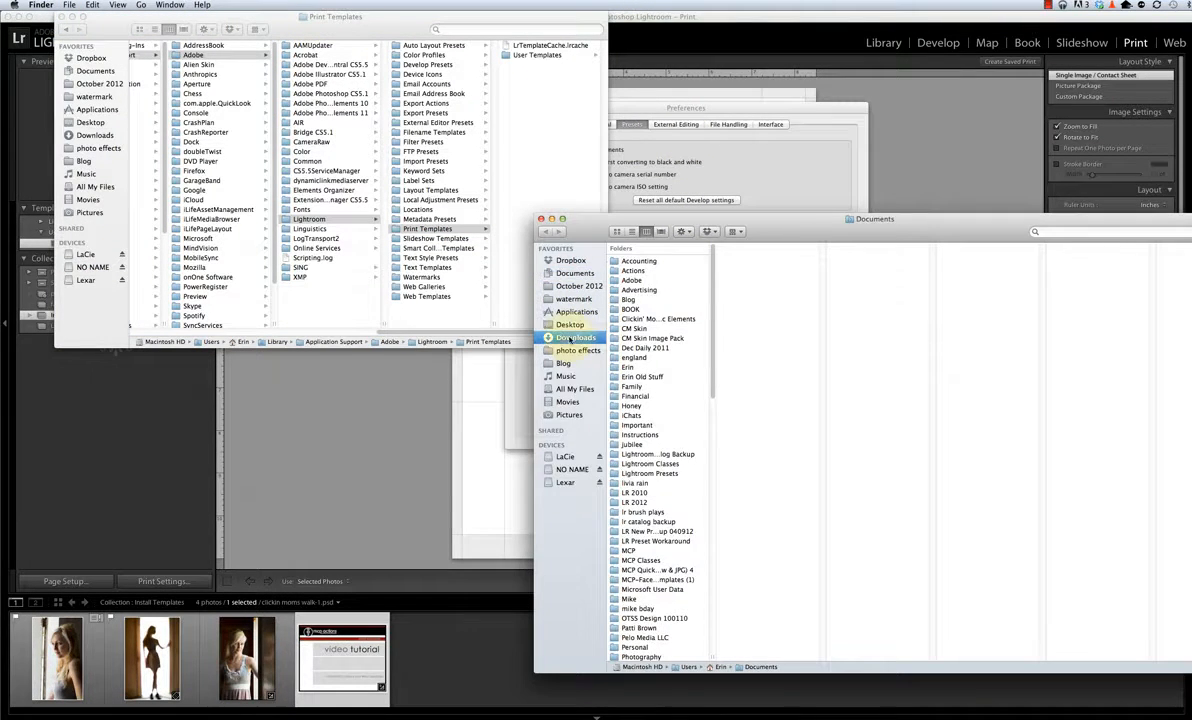
left_click(574, 337)
left_click_drag(766, 221, 840, 42)
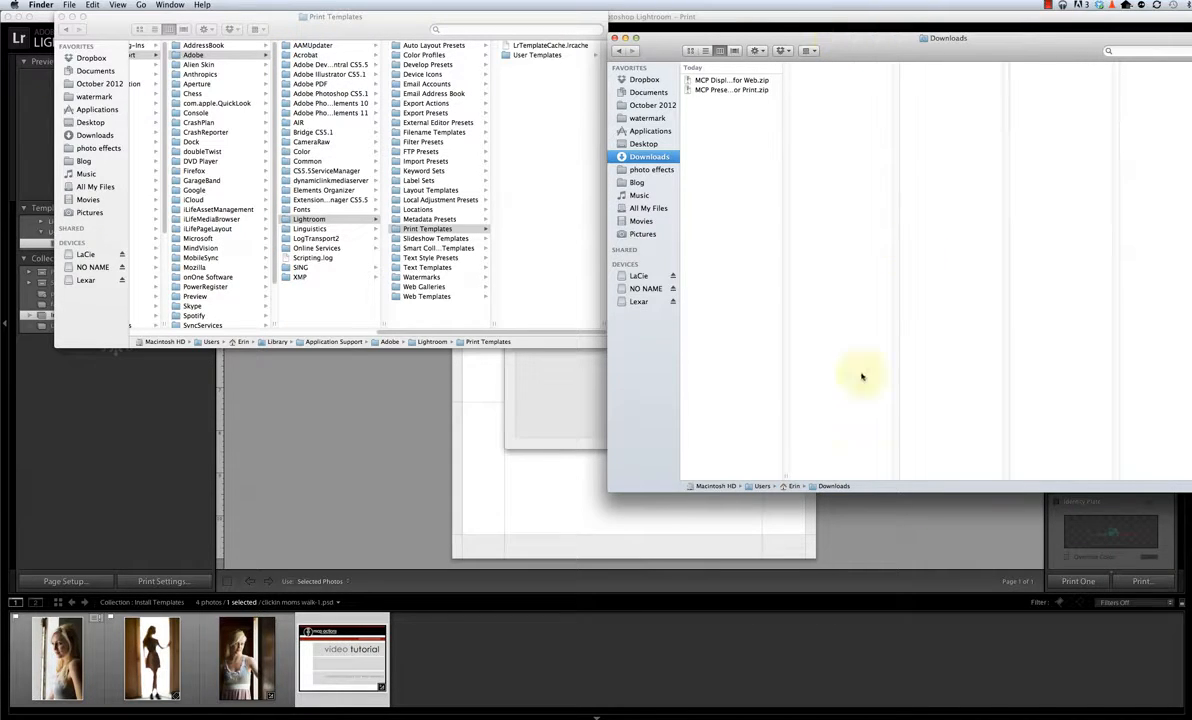
left_click_drag(786, 474, 873, 452)
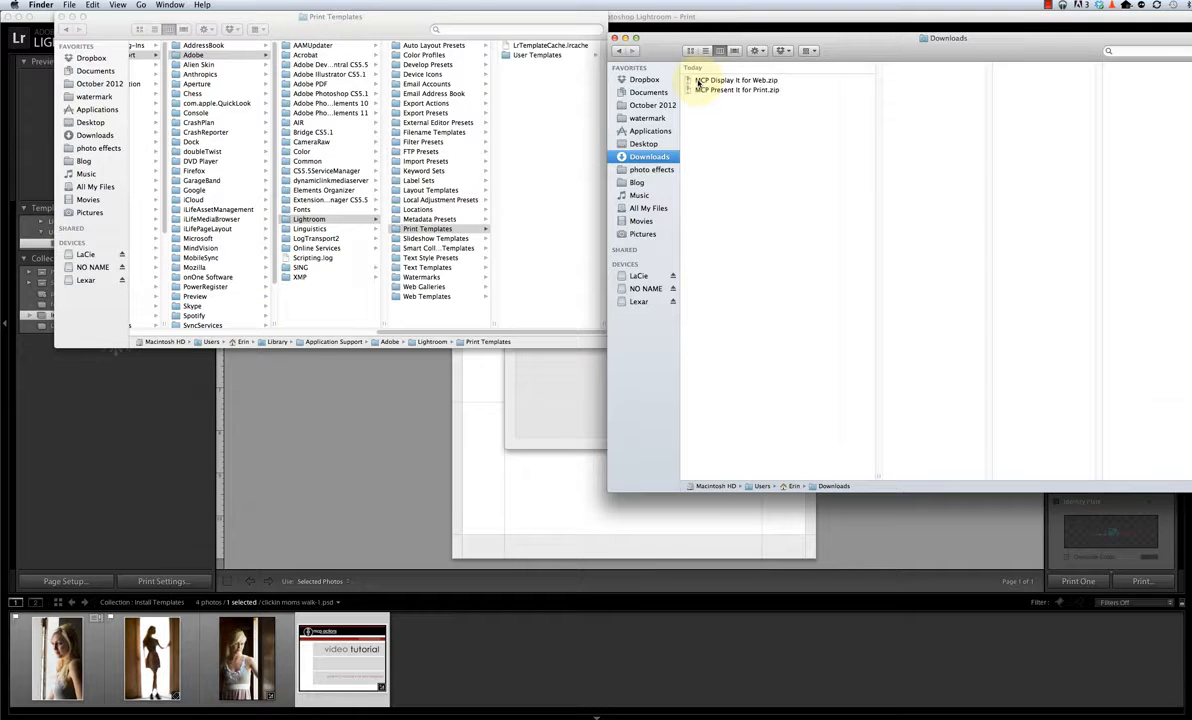
Unzip the downloaded archive MCP Display It for Web.zip
double_click(698, 81)
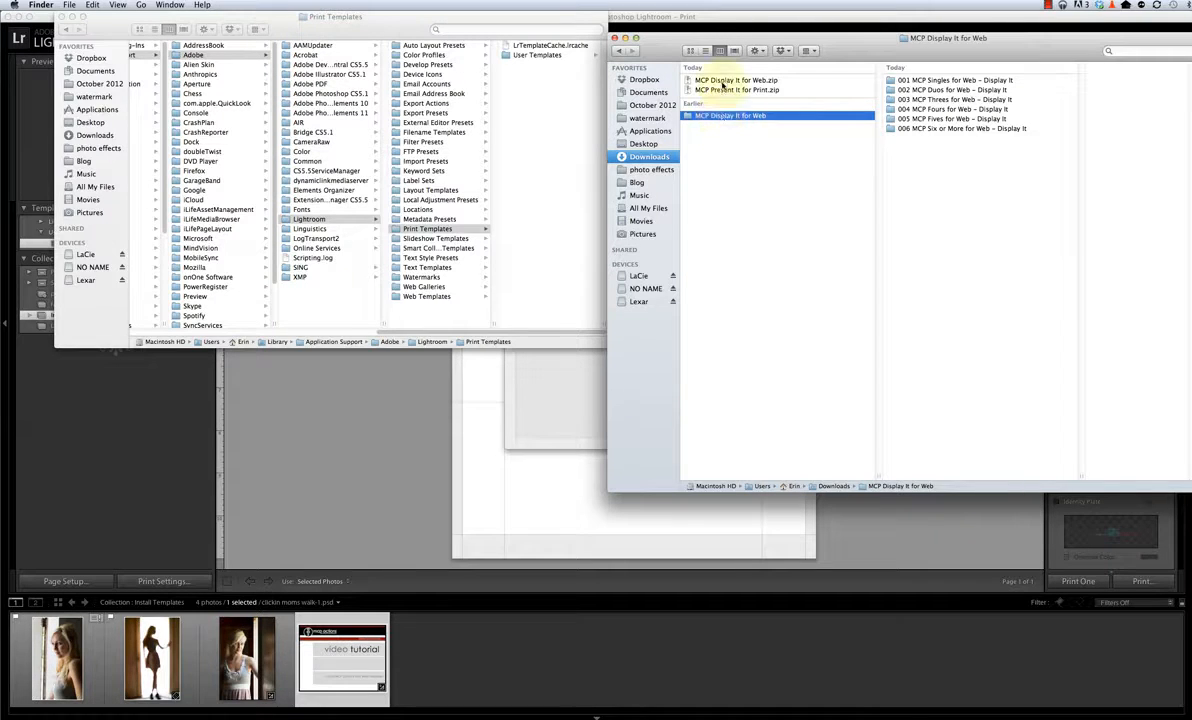
right_click(722, 80)
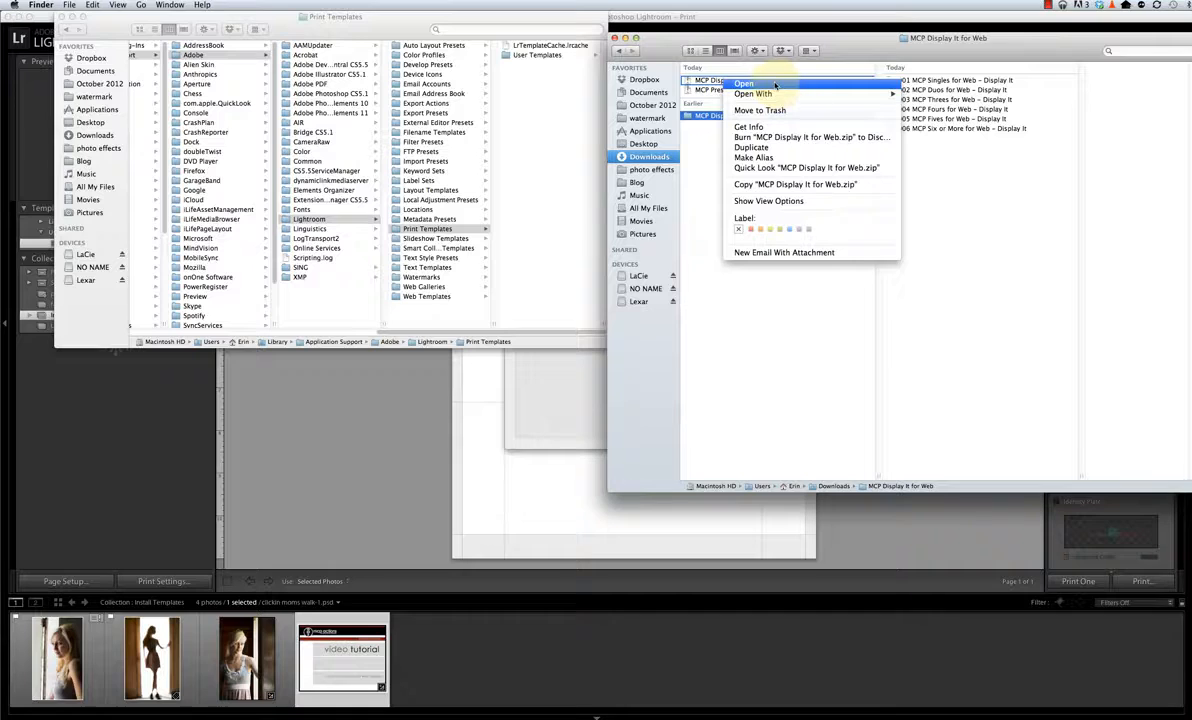
left_click(692, 247)
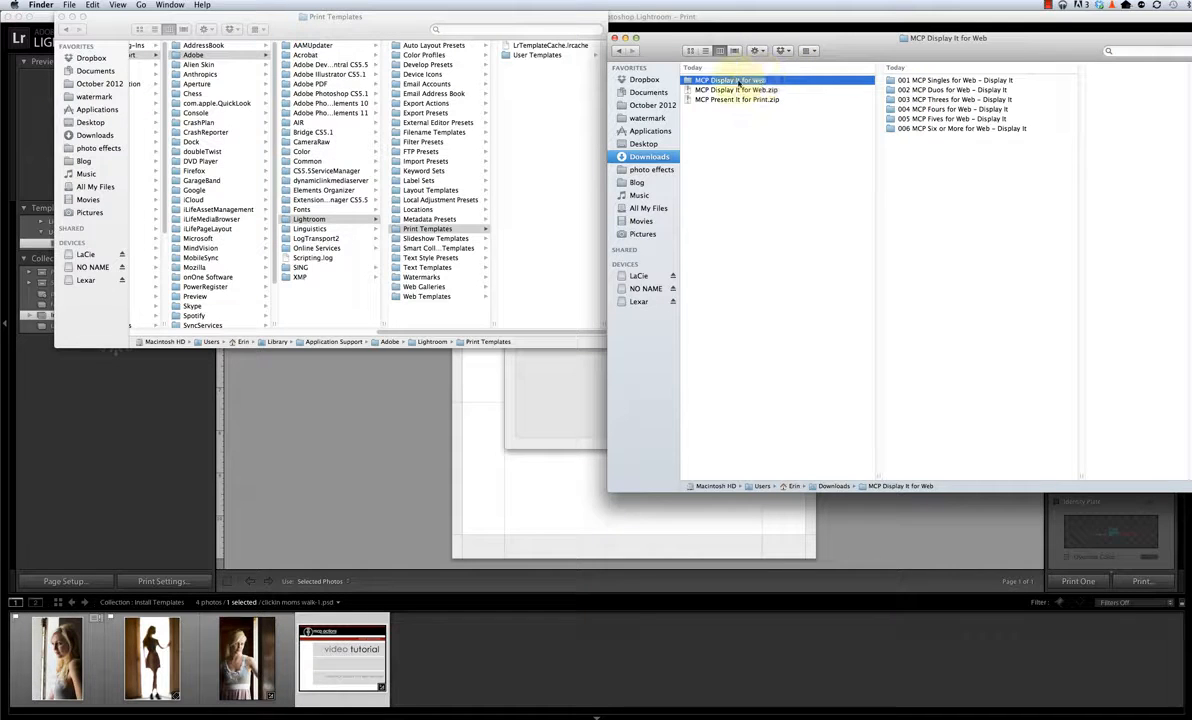
Copy all six template folders, 001 MCP Singles through 006 MCP Six or More, from the MCP Display It for Web folder
left_click(900, 80)
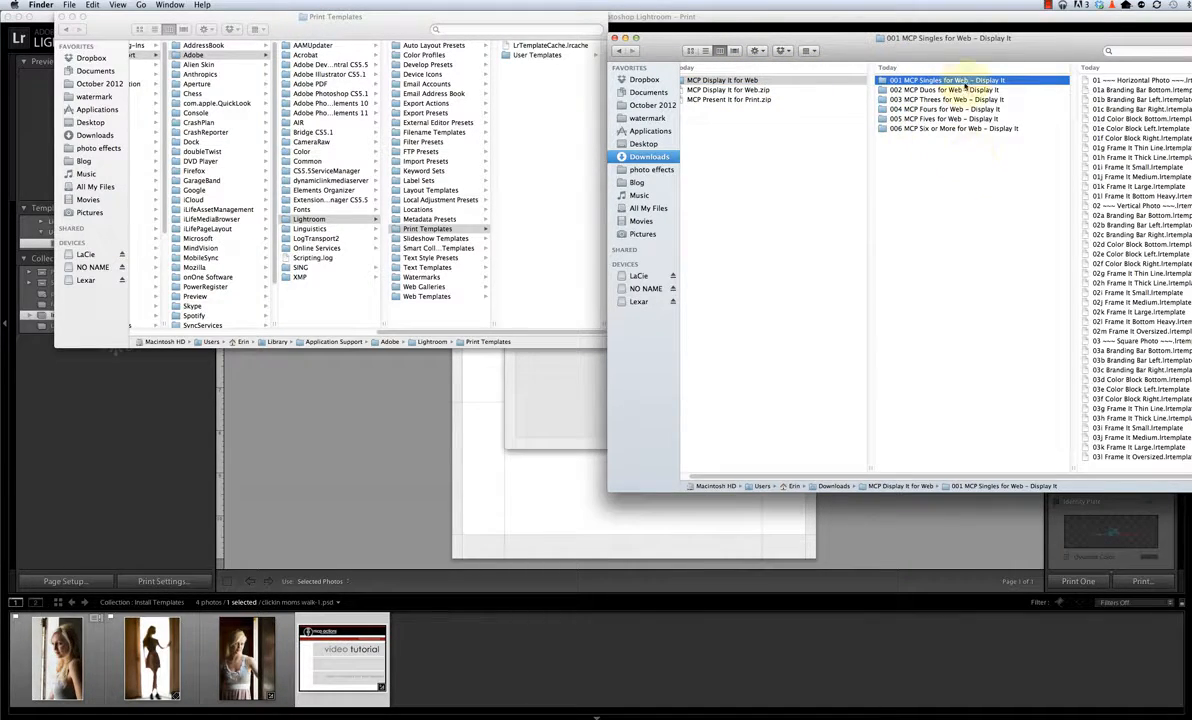
left_click(912, 129, "shift")
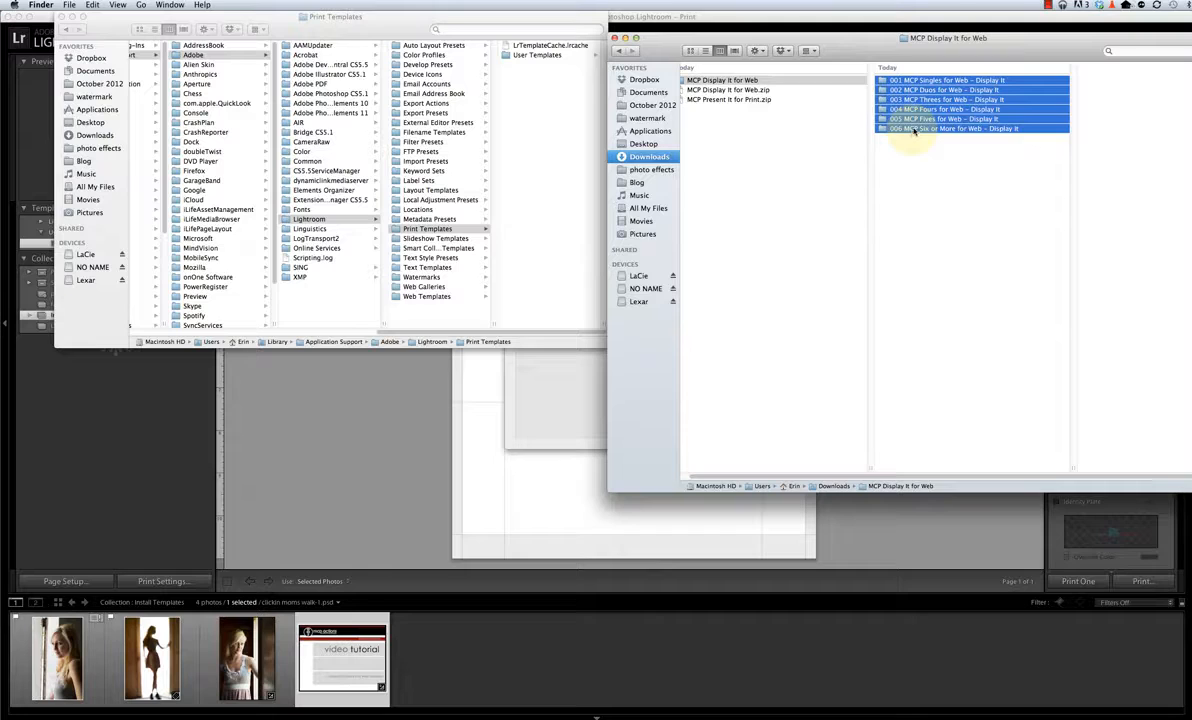
right_click(915, 127)
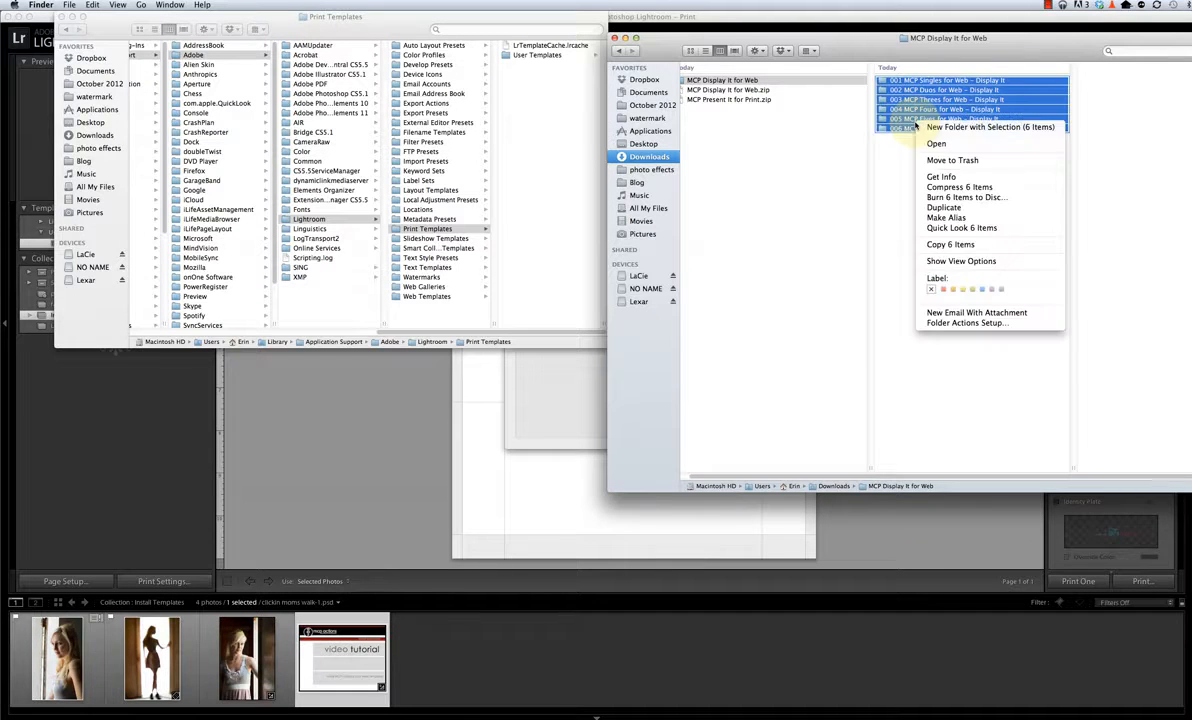
left_click(928, 245)
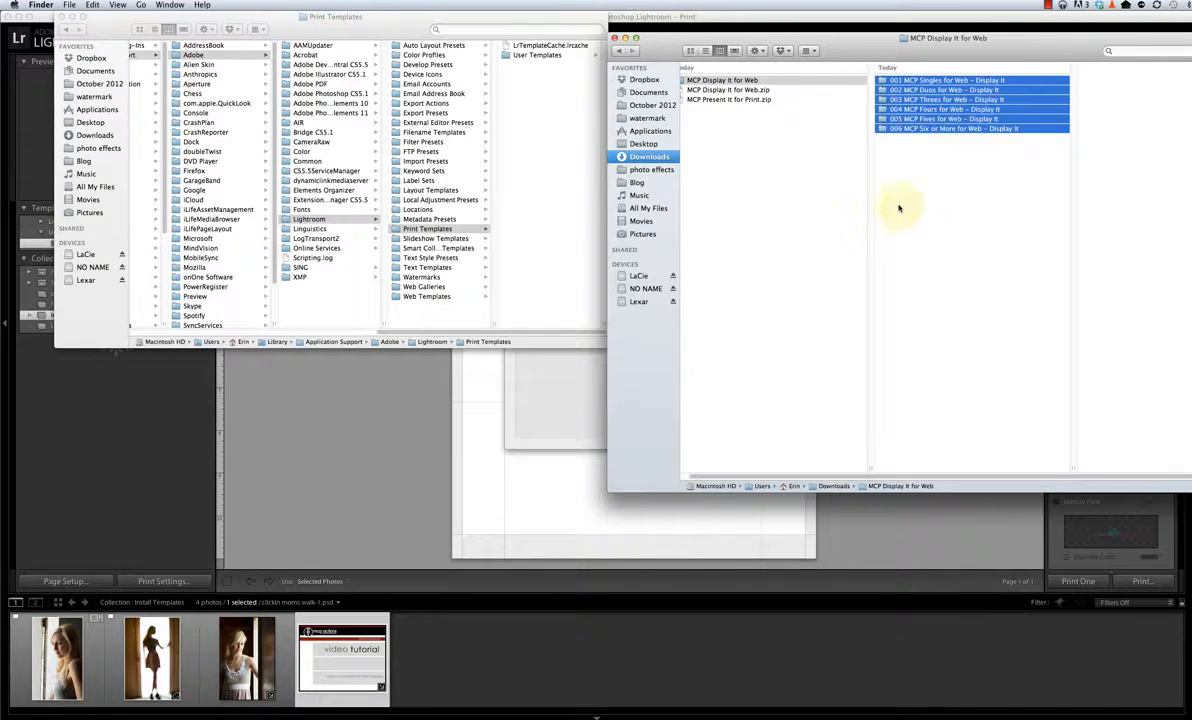
Paste the six copied template folders into the Print Templates folder
left_click(535, 170)
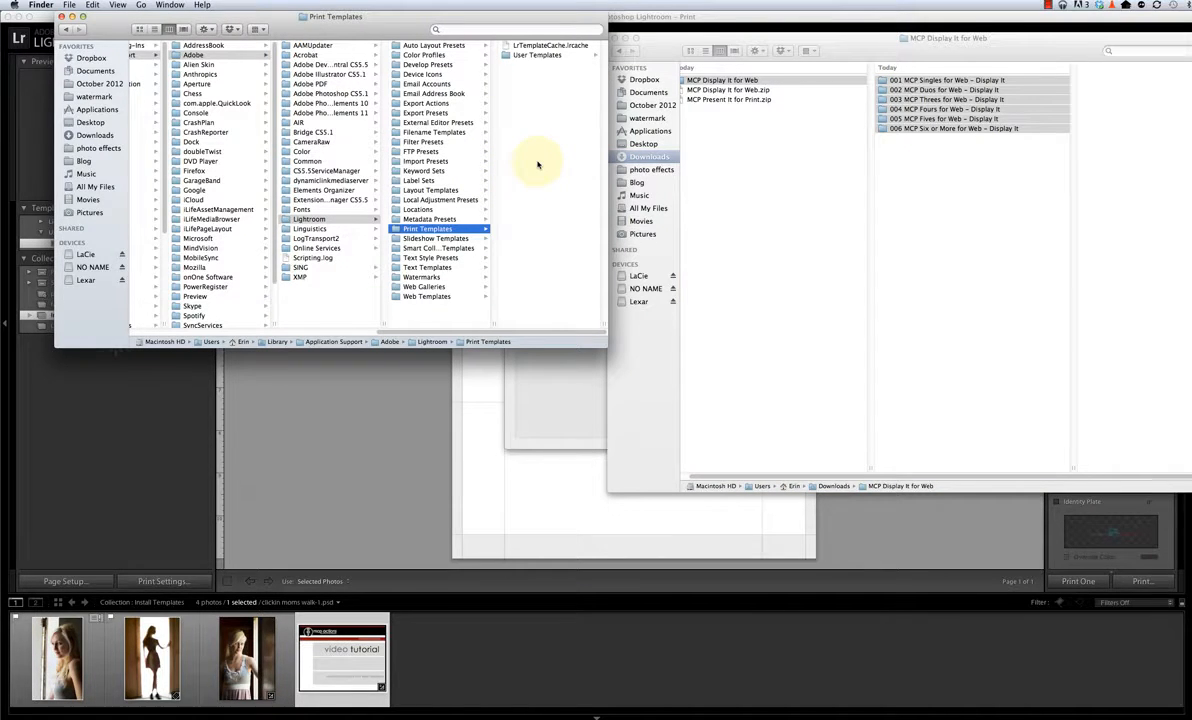
right_click(537, 161)
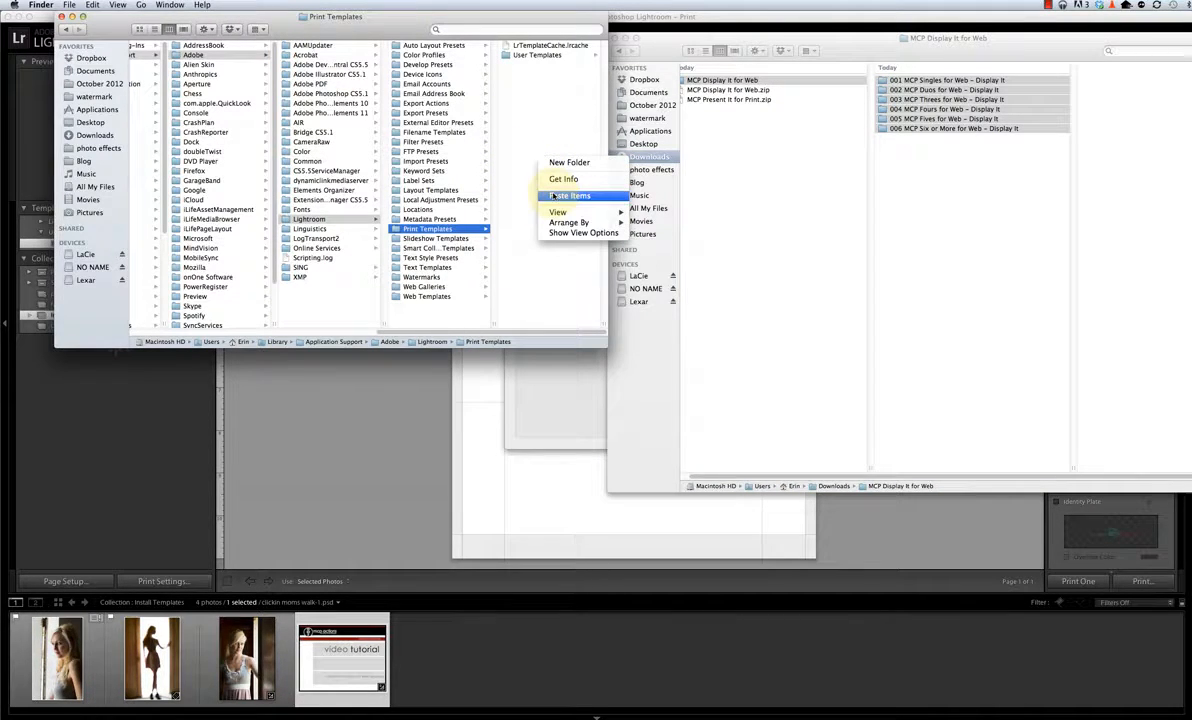
left_click(560, 195)
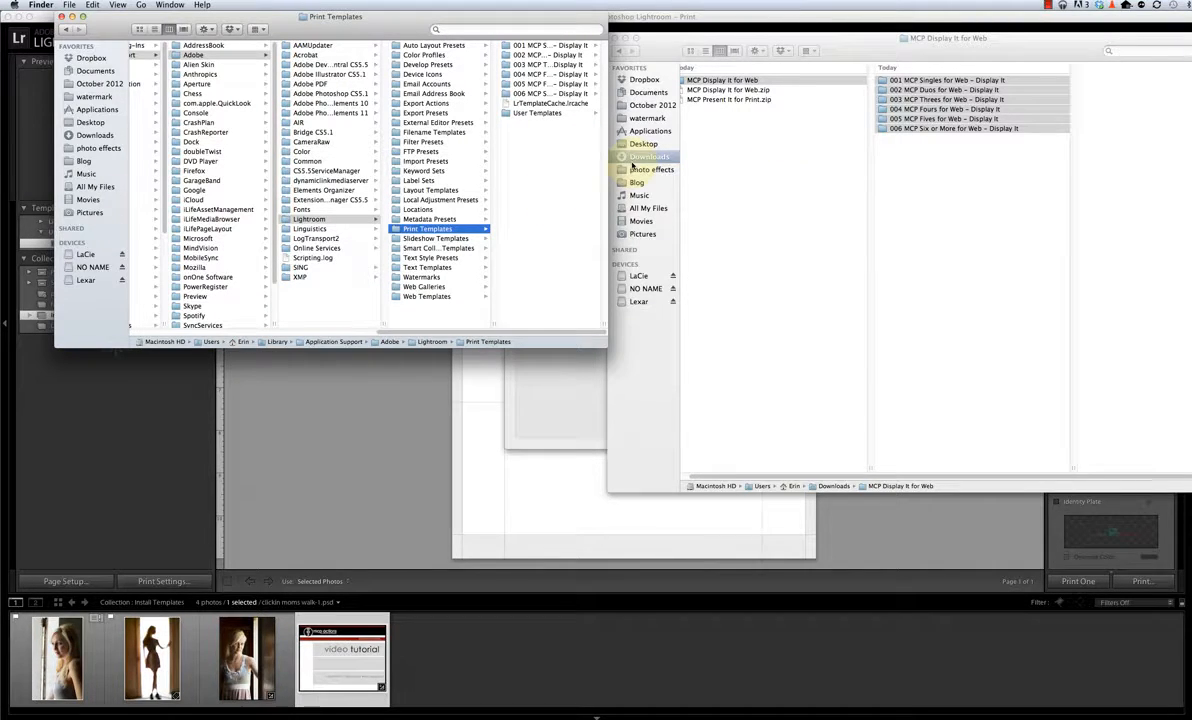
left_click(92, 4)
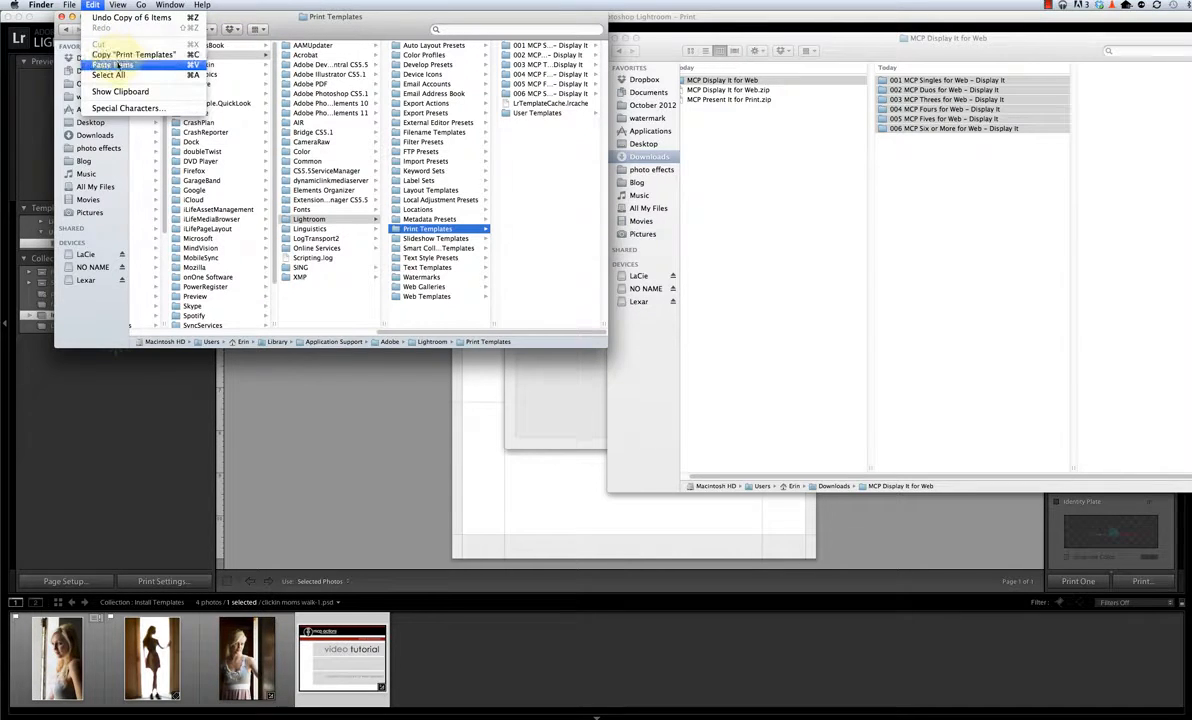
left_click(528, 193)
left_click(520, 302)
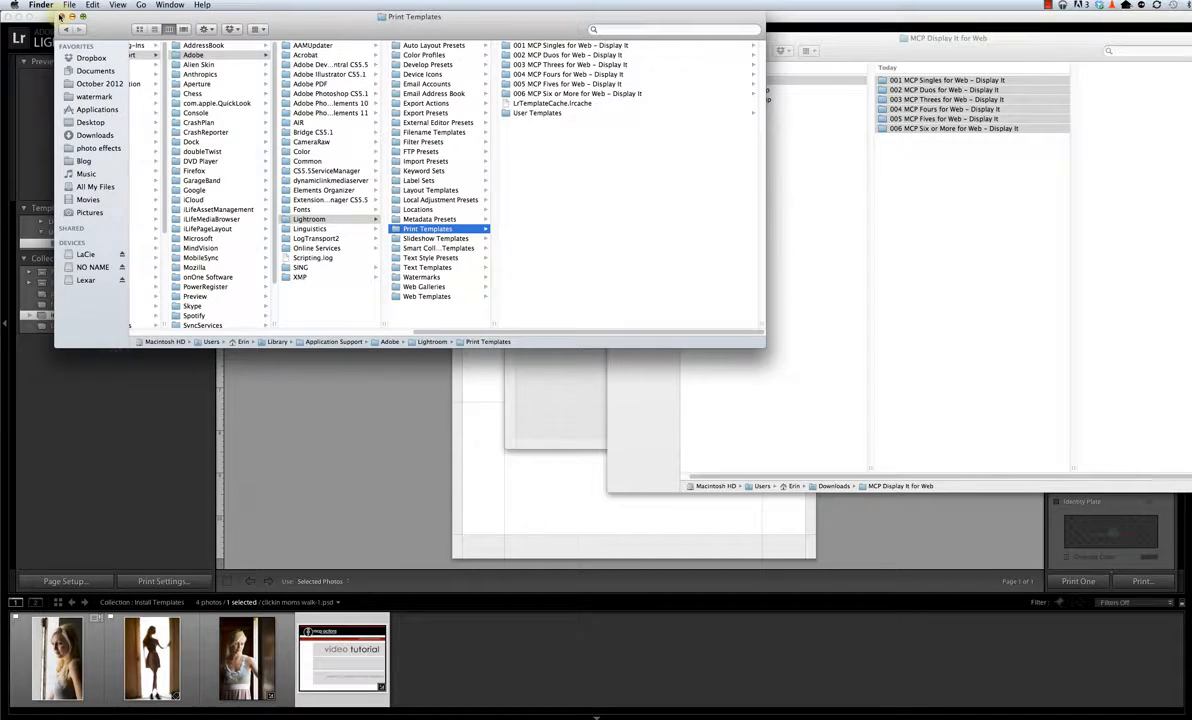
Close both Finder windows and the Preferences dialog, and restart Lightroom to load the added templates
left_click(60, 16)
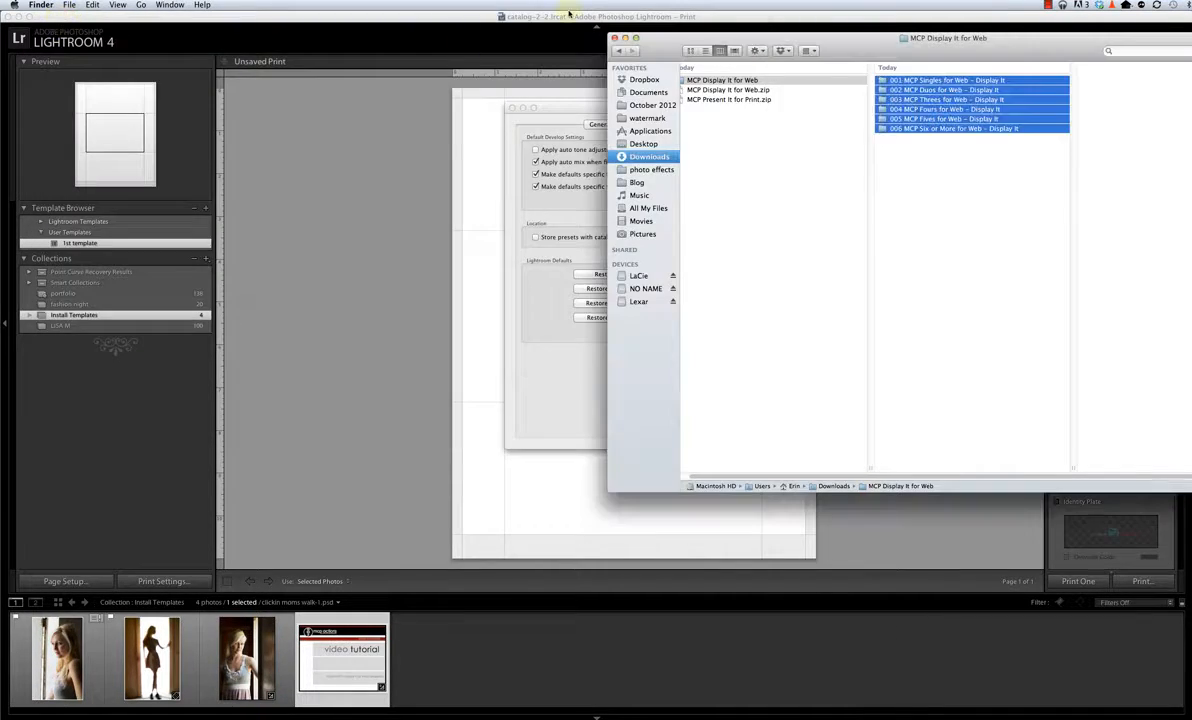
left_click(613, 38)
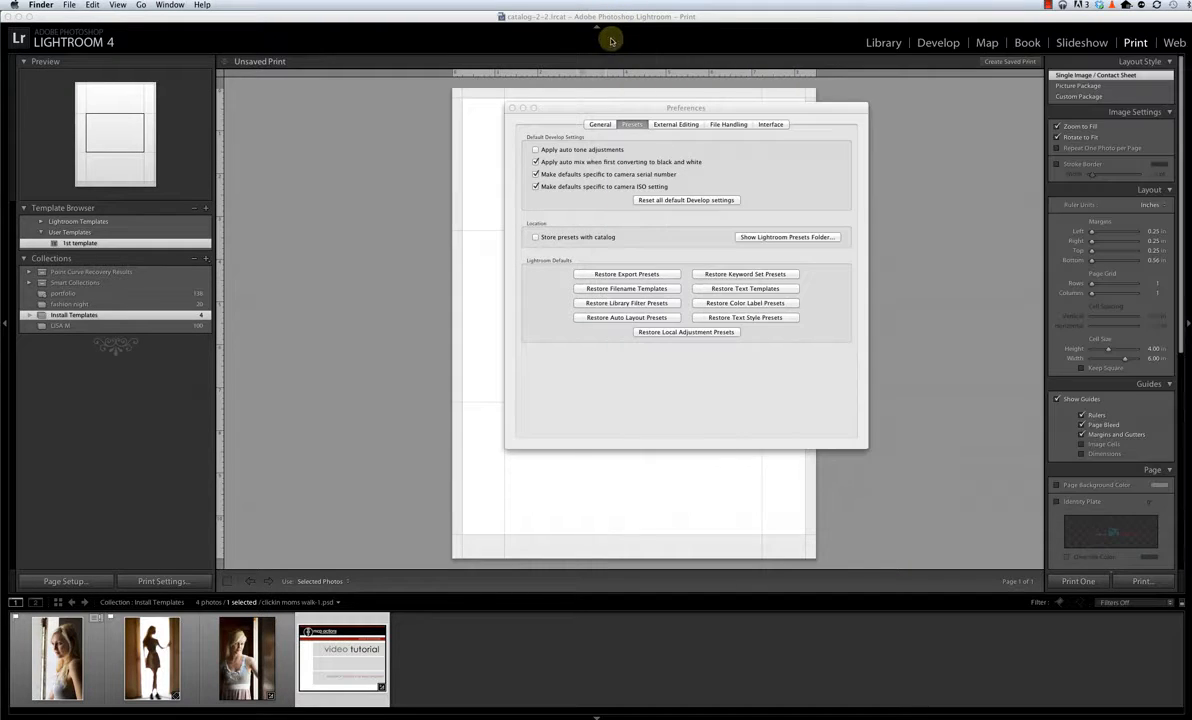
left_click(512, 108)
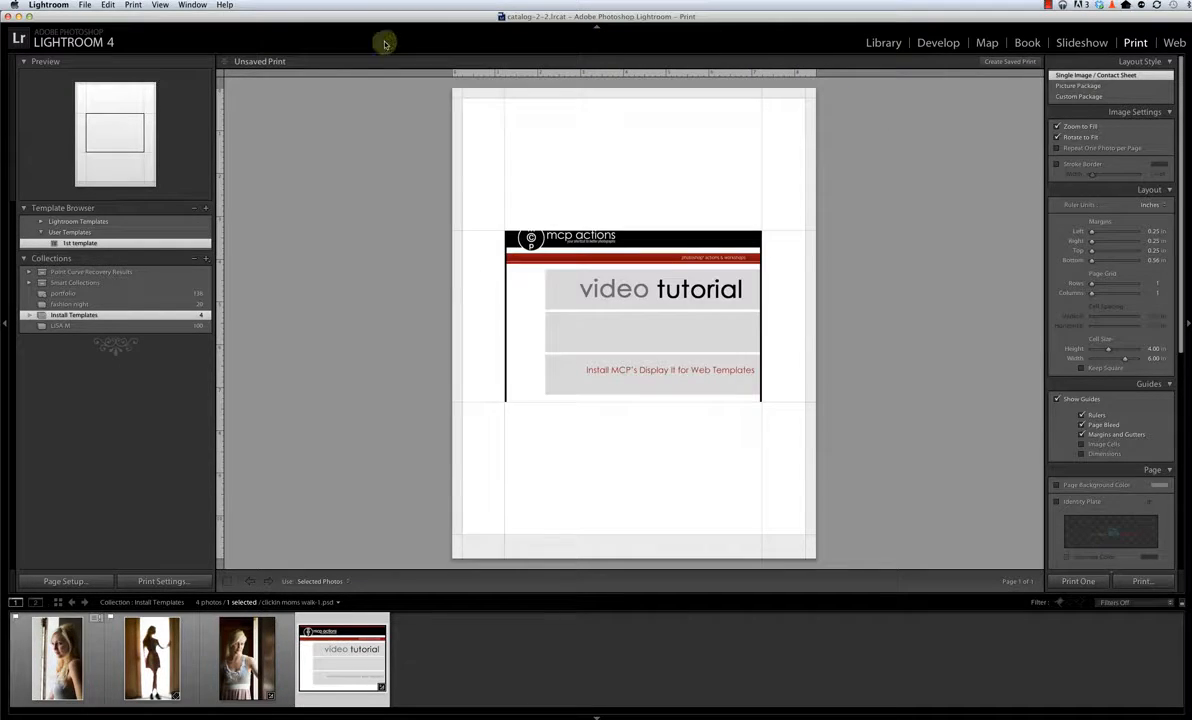
left_click(48, 5)
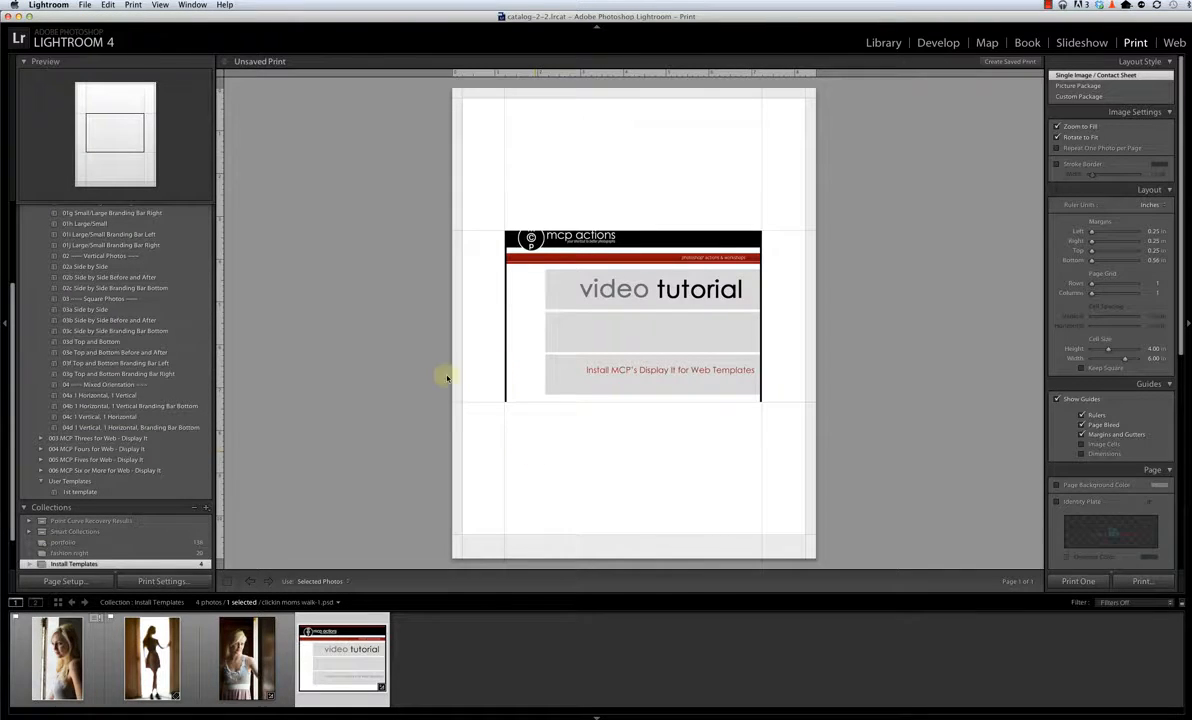
Browse the installed Singles and Duos template folders and apply the 02a Side by Side template from 002 MCP Duos for Web
scroll(100, 420, "up", 4)
scroll(105, 420, "up", 2)
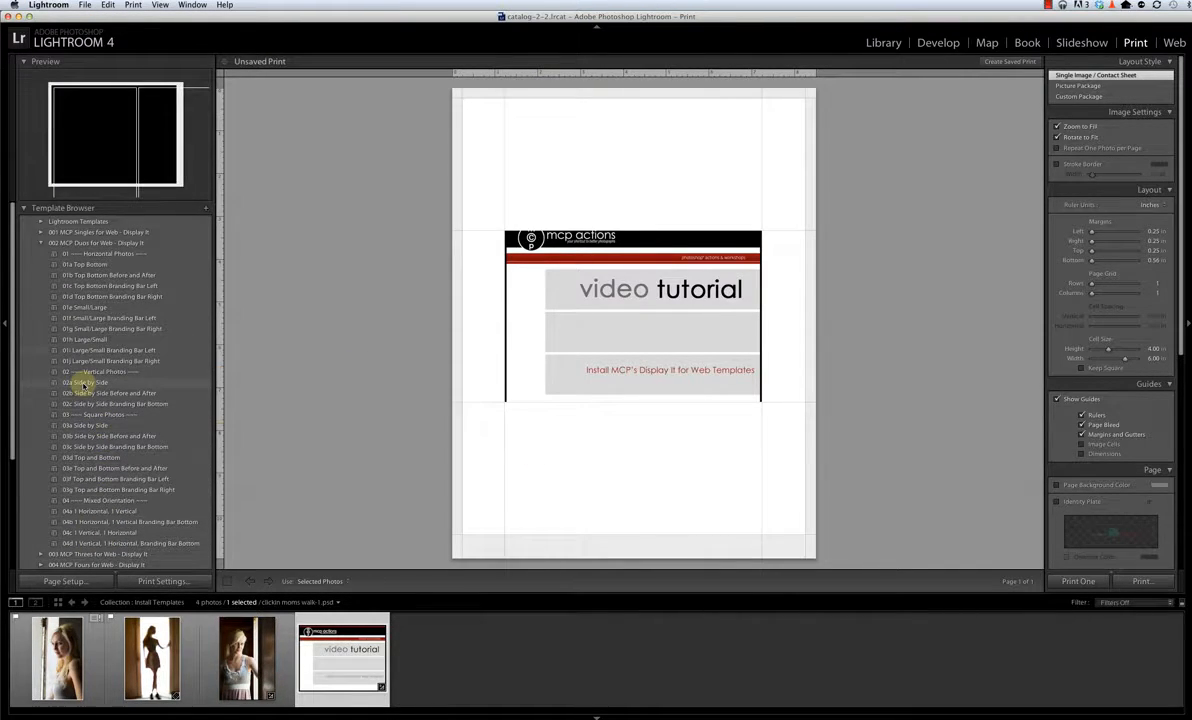
left_click(42, 246)
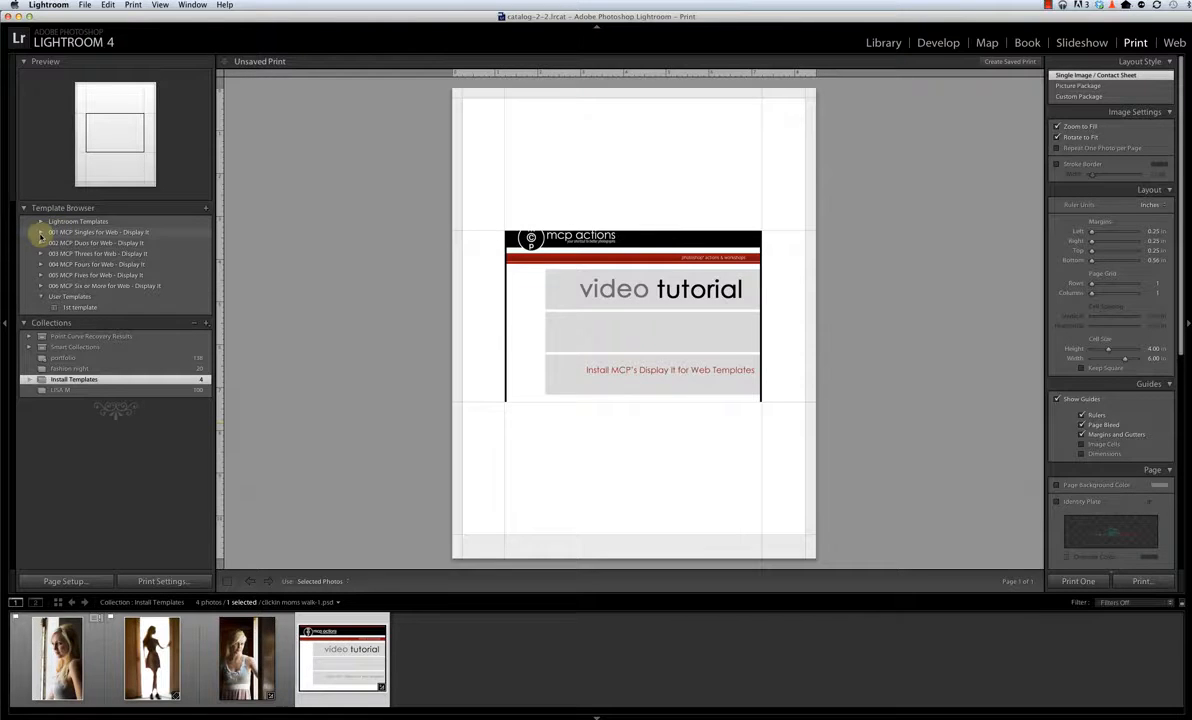
left_click(40, 232)
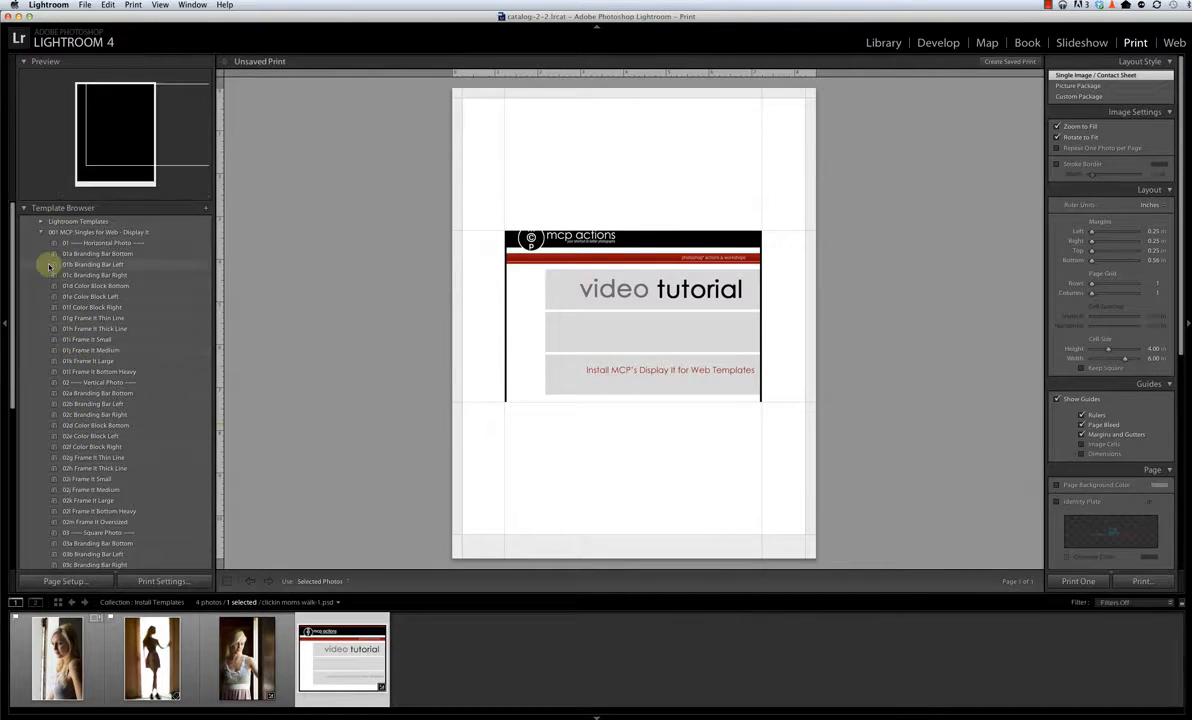
left_click(40, 232)
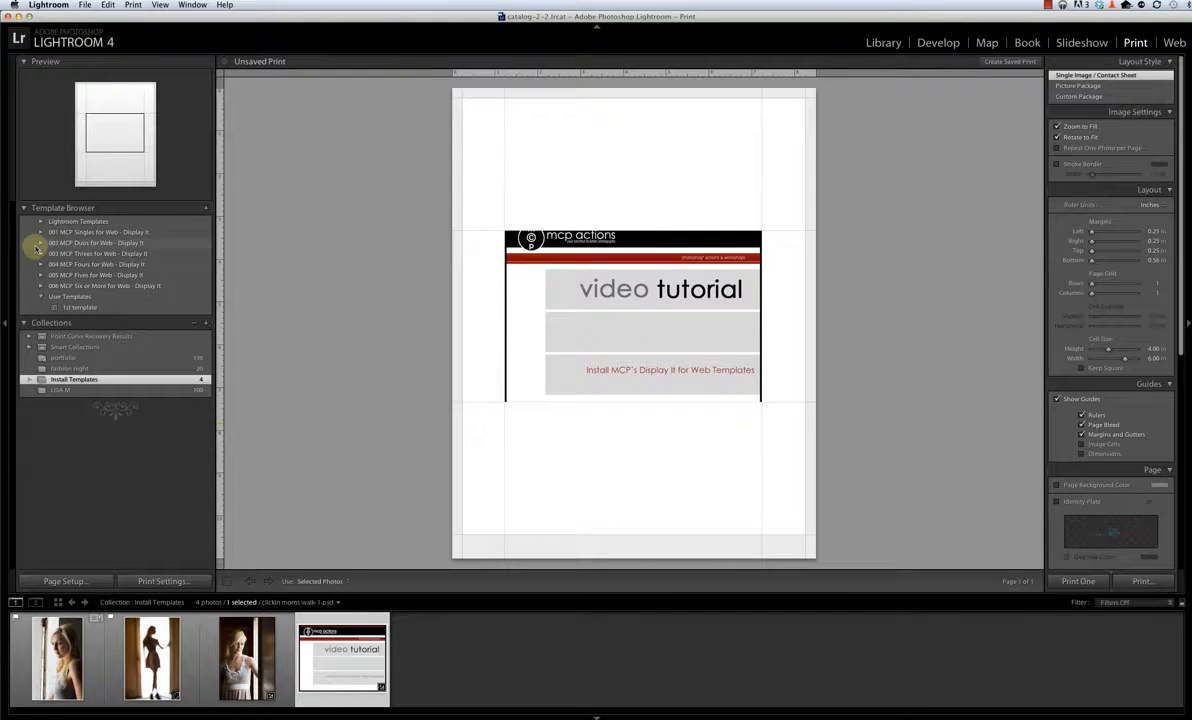
left_click(40, 243)
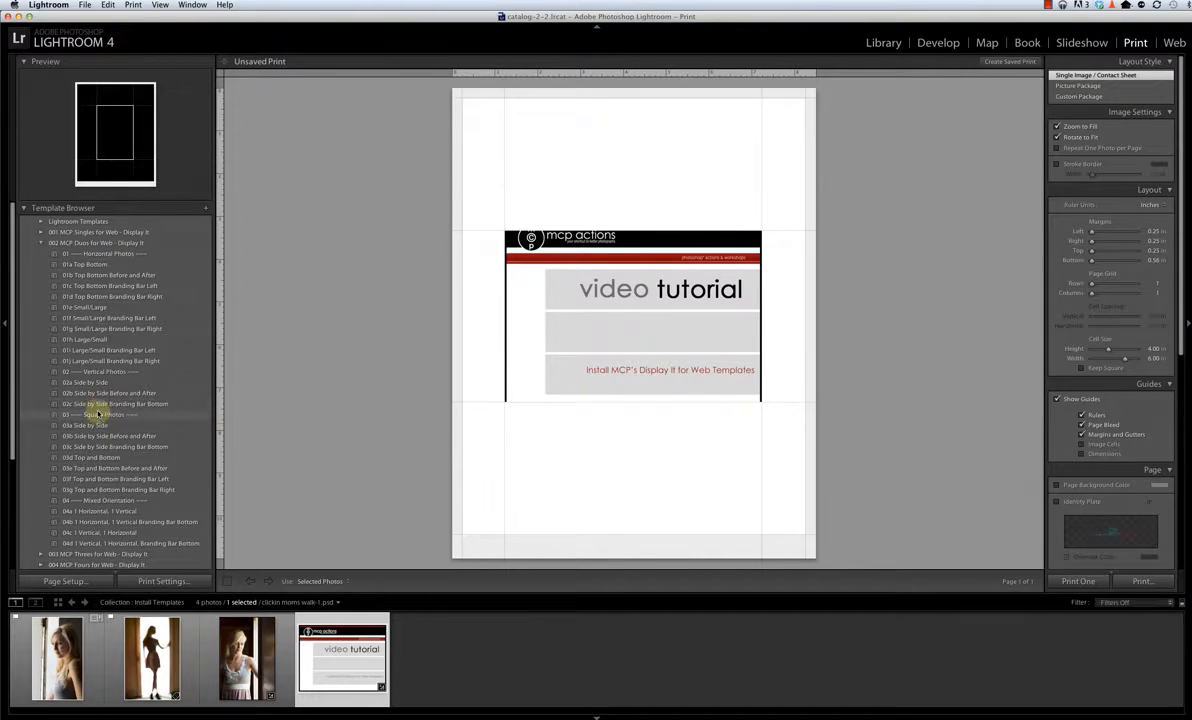
left_click(90, 383)
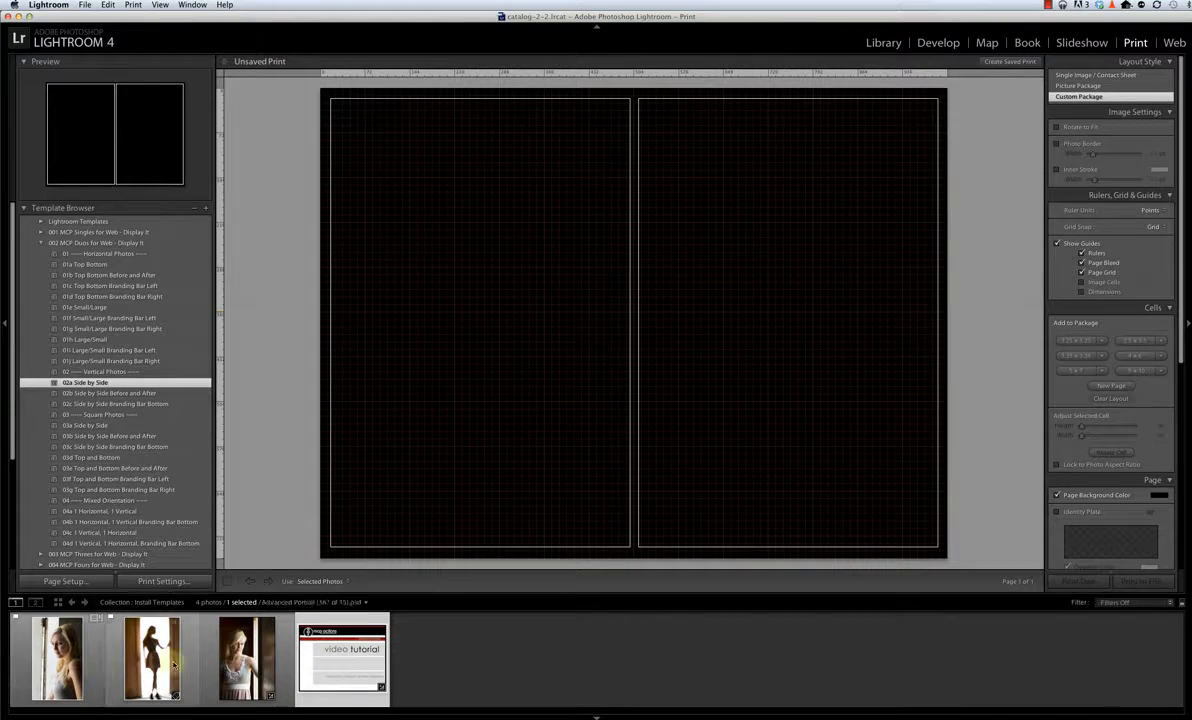
Place the front-facing portrait from the filmstrip in the template's left cell and the doorway silhouette photo in its right cell
left_click(237, 625)
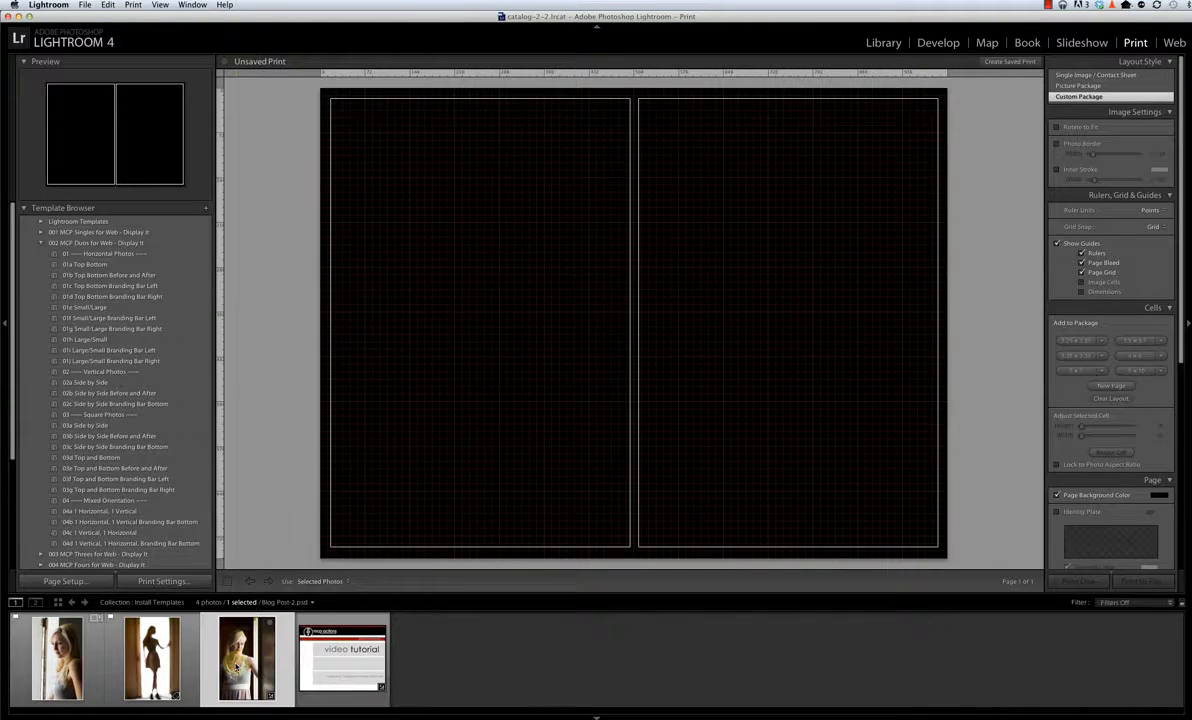
left_click_drag(240, 620, 474, 308)
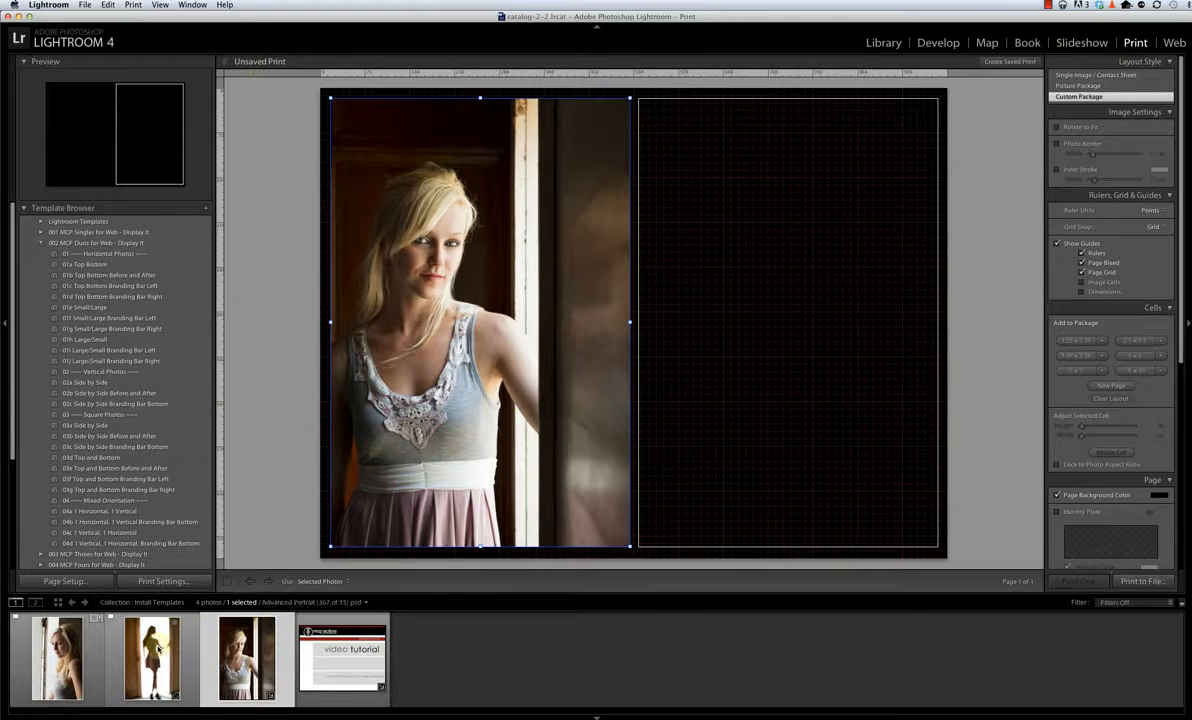
left_click_drag(158, 648, 799, 286)
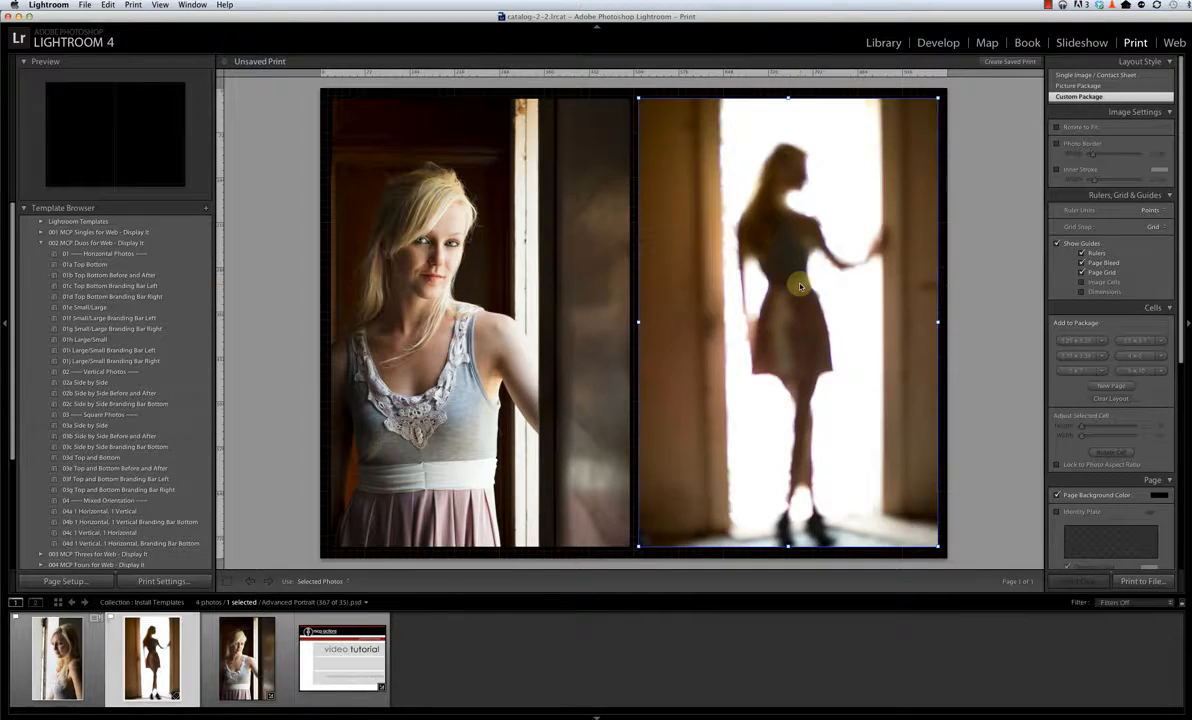
Replace the silhouette in the right cell with the side-facing portrait and reposition the photo within its cell
left_click(987, 292)
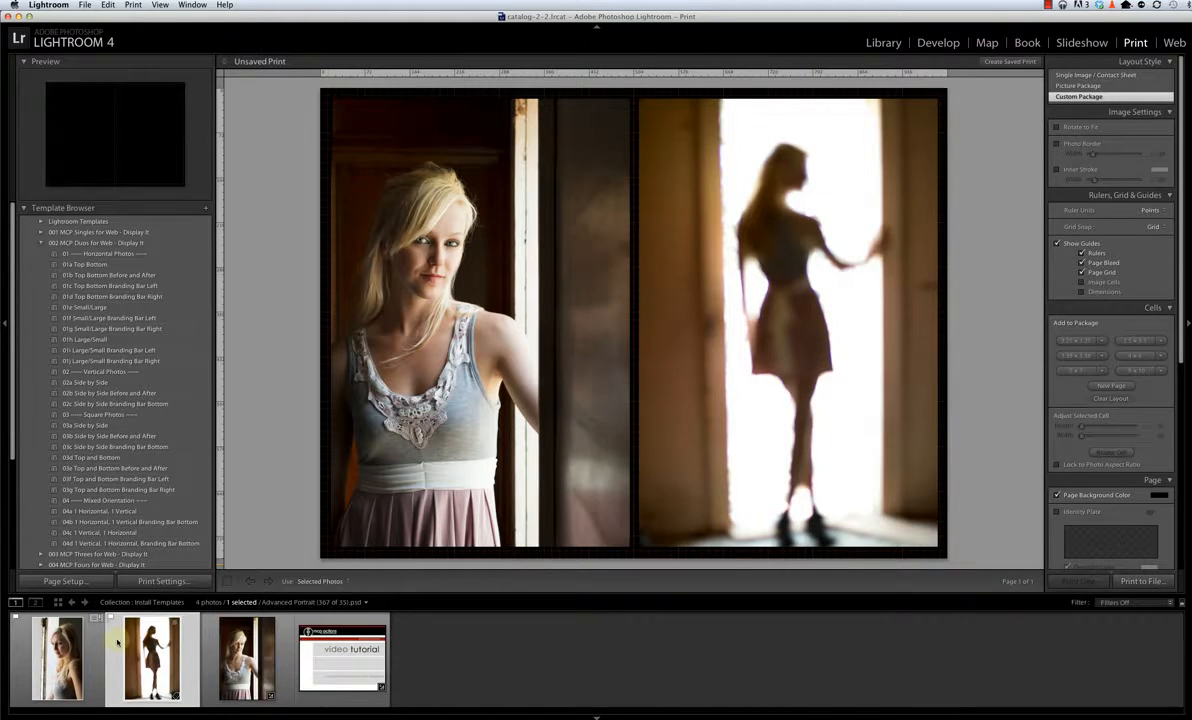
left_click_drag(70, 658, 772, 288)
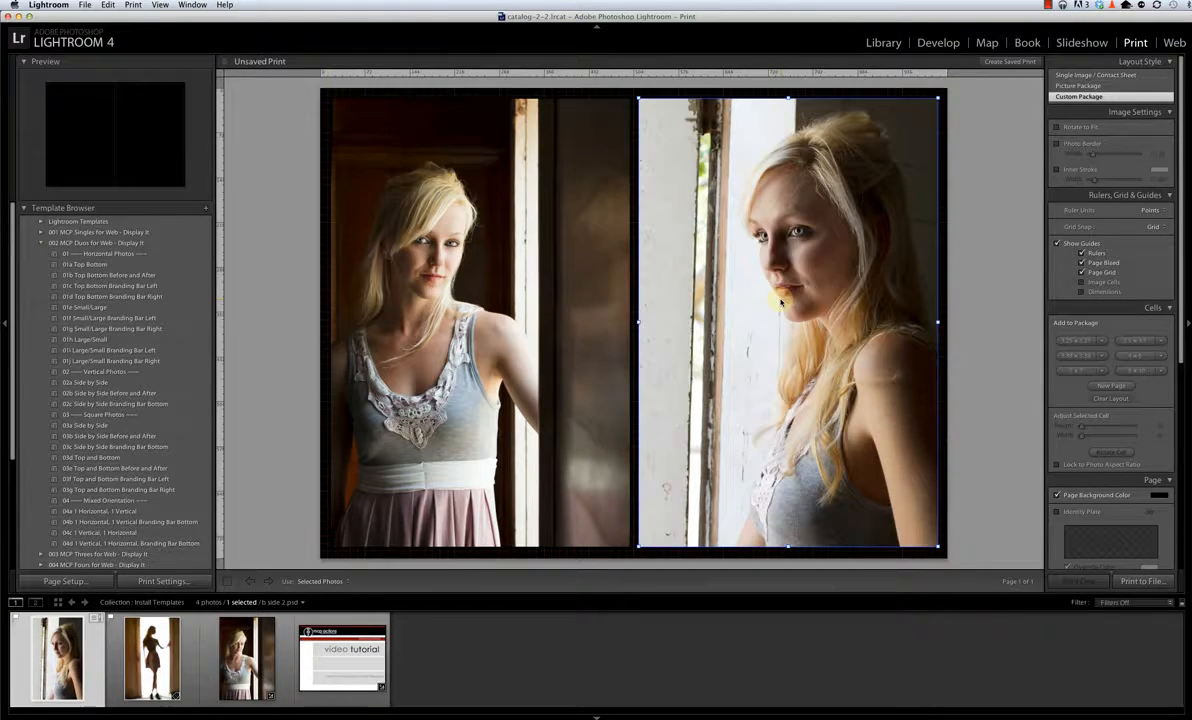
left_click(986, 305)
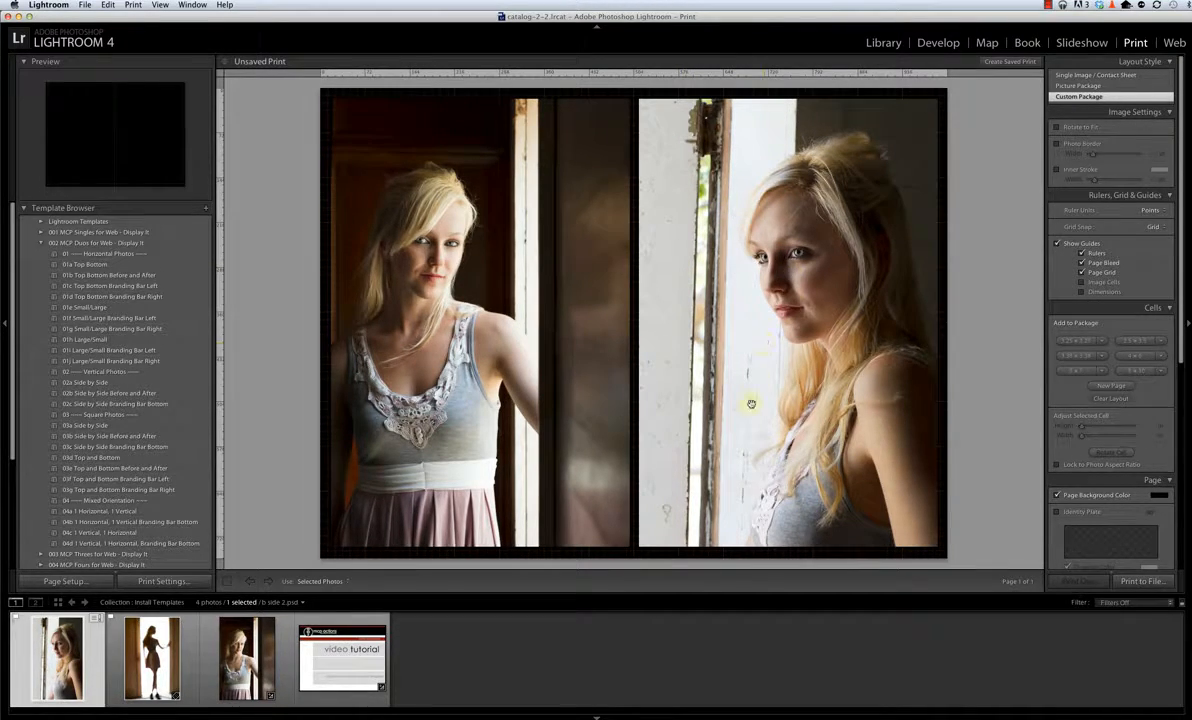
left_click(747, 323)
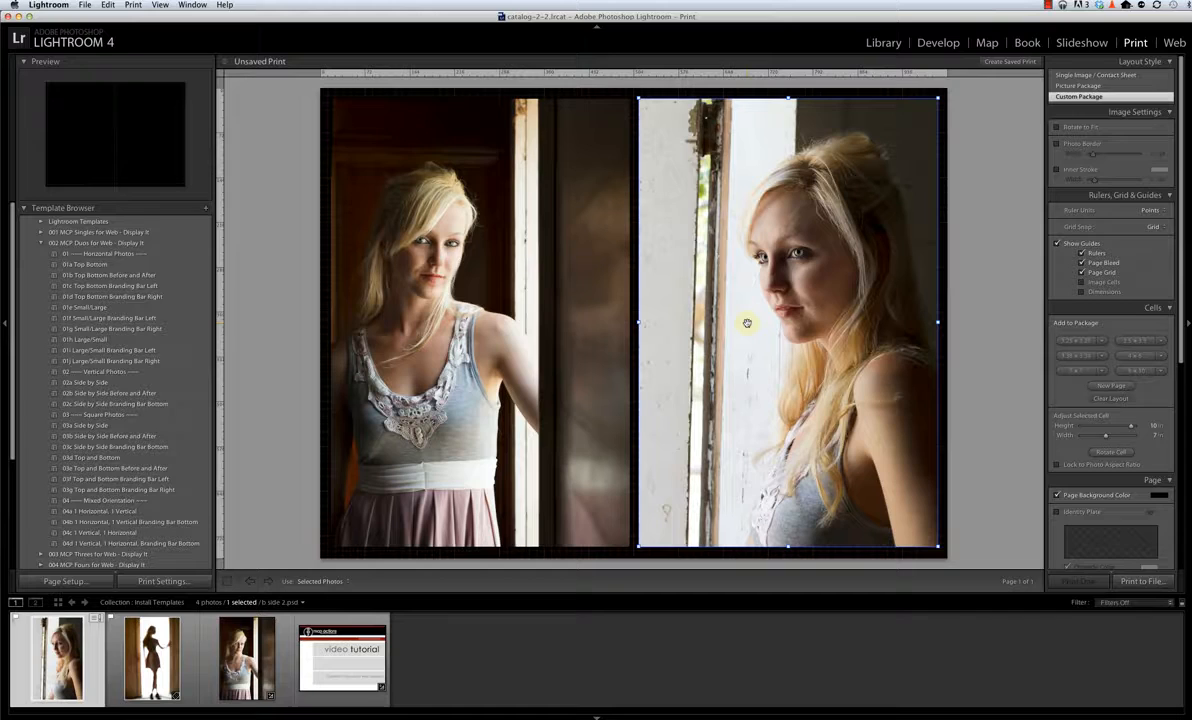
left_click_drag(747, 323, 748, 298)
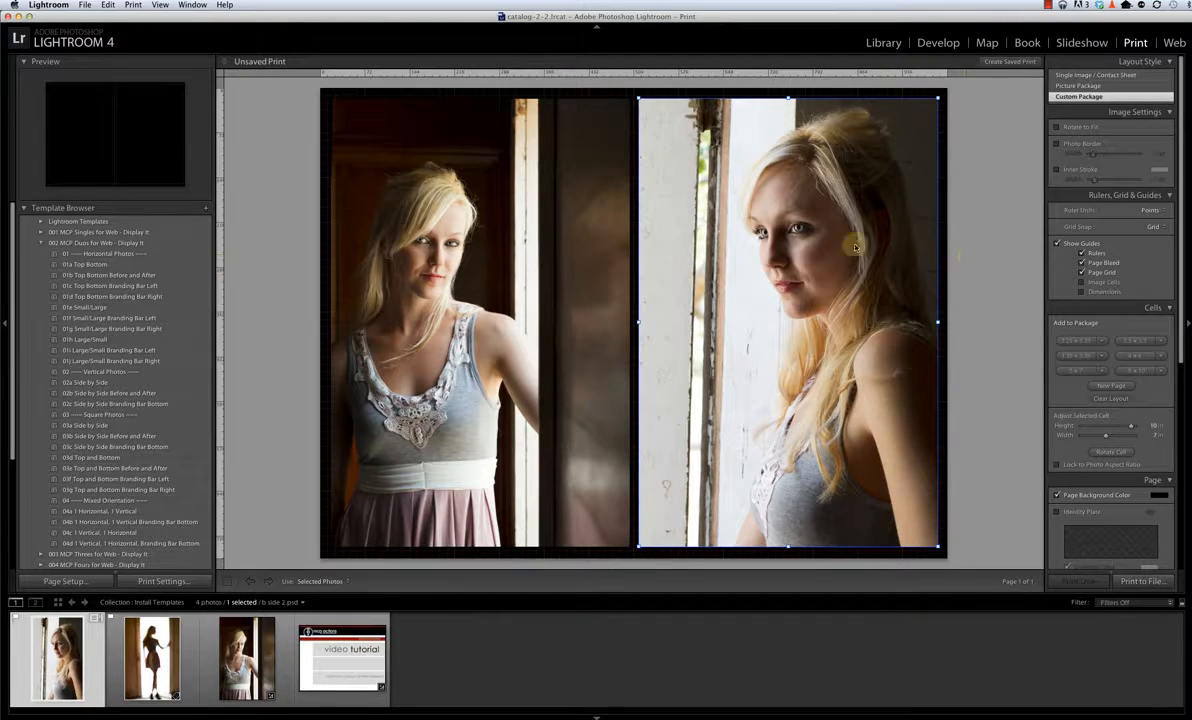
Open the left cell's front-facing portrait in the Develop module and create a virtual copy of it
left_click(479, 299)
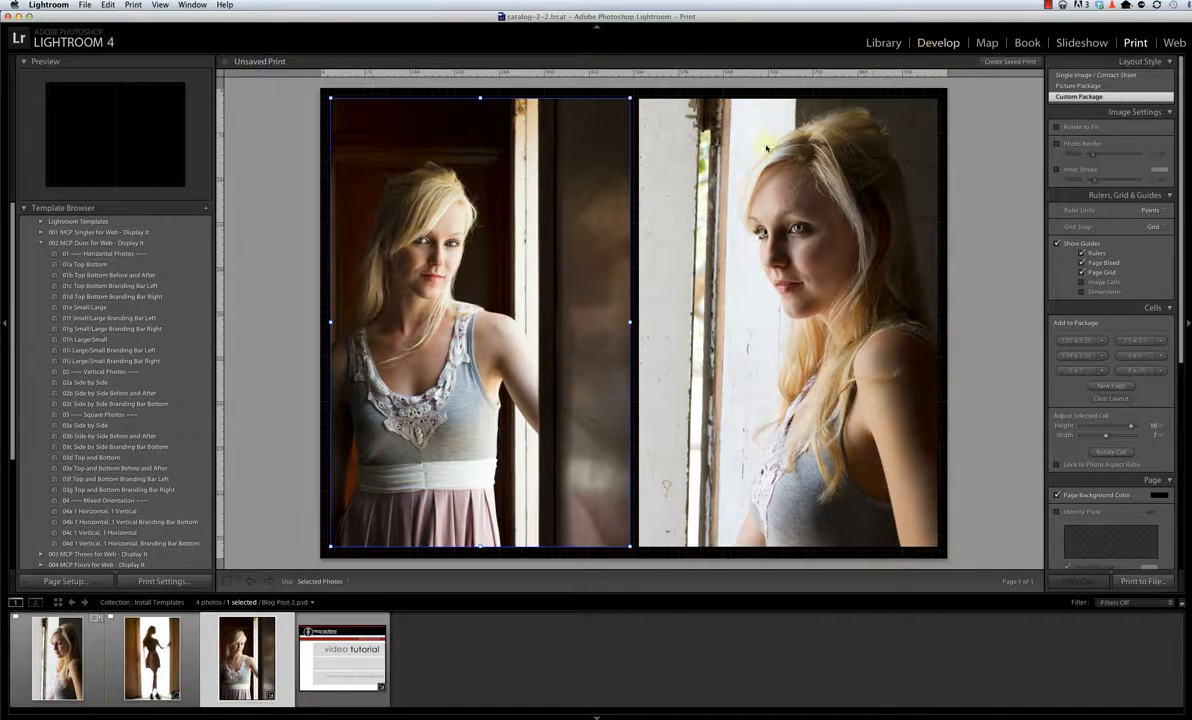
left_click(933, 42)
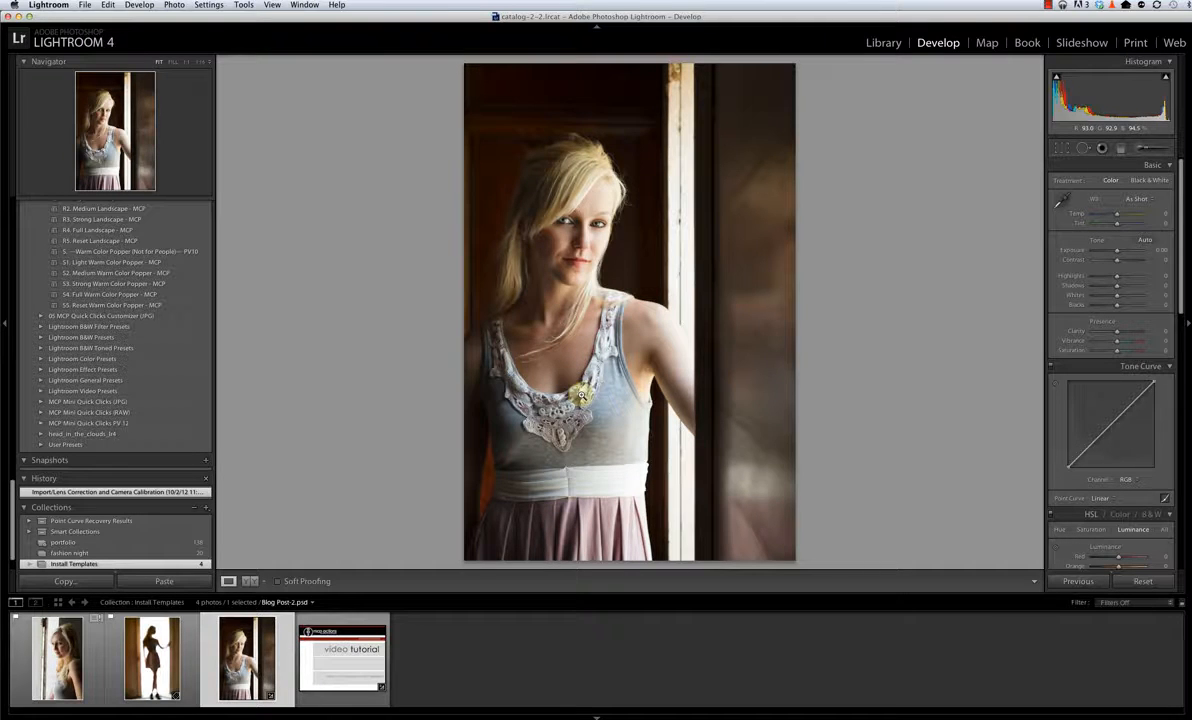
right_click(616, 373)
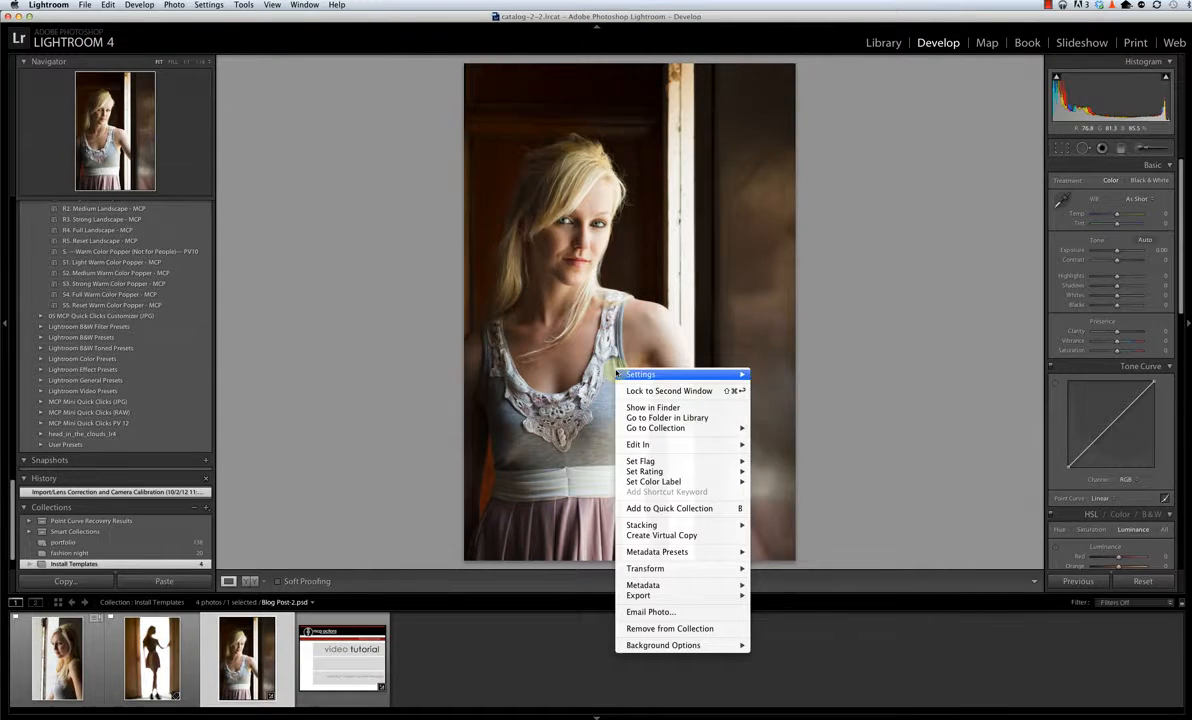
mouse_move(680, 525)
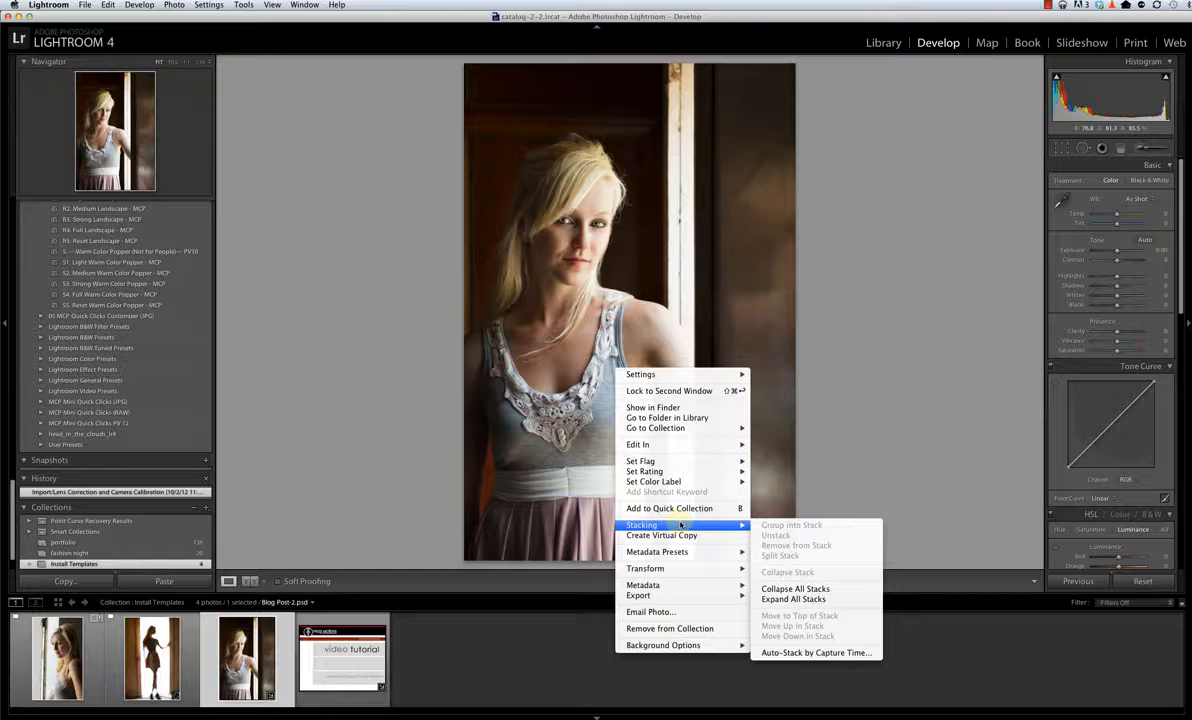
left_click(680, 535)
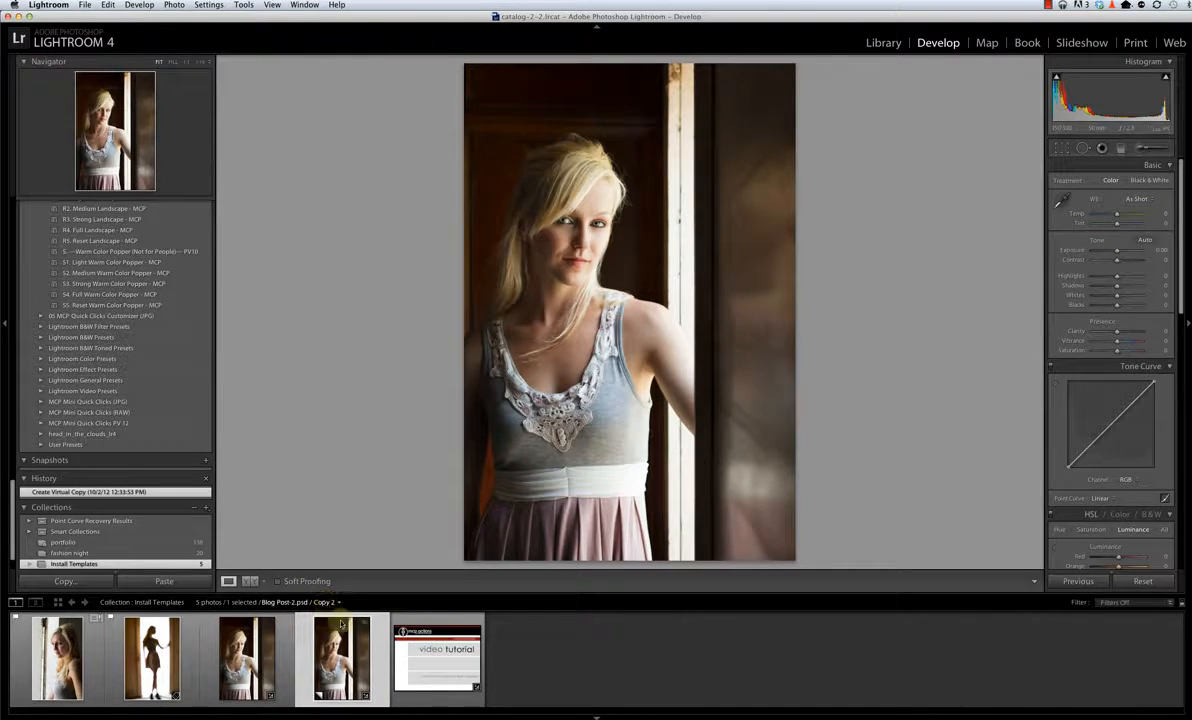
Crop the virtual copy tighter around the woman's head and upper body, keeping the original aspect ratio
left_click(1059, 151)
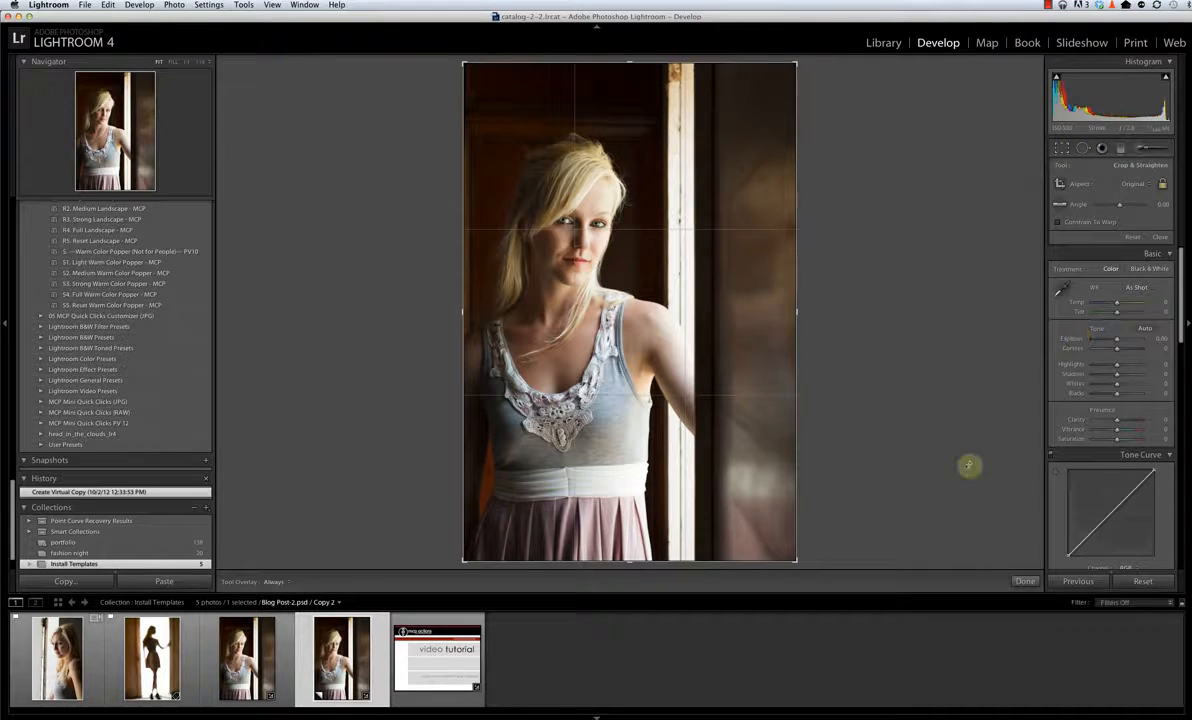
left_click_drag(795, 563, 676, 399)
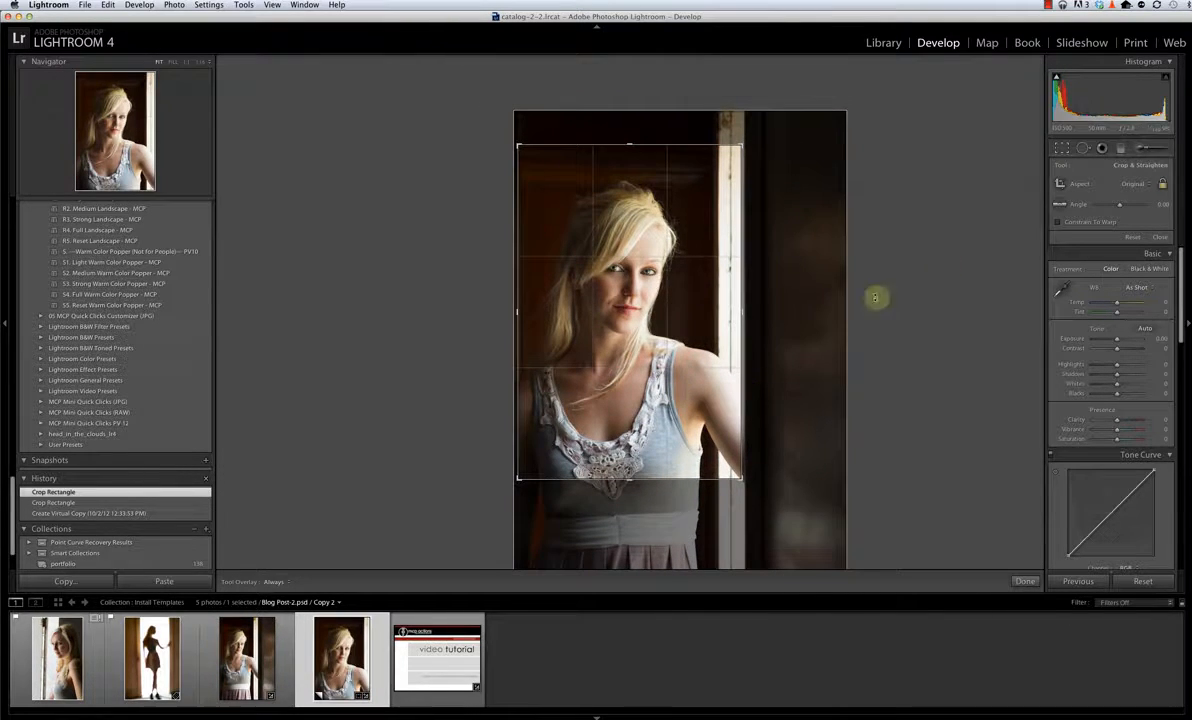
left_click(1060, 149)
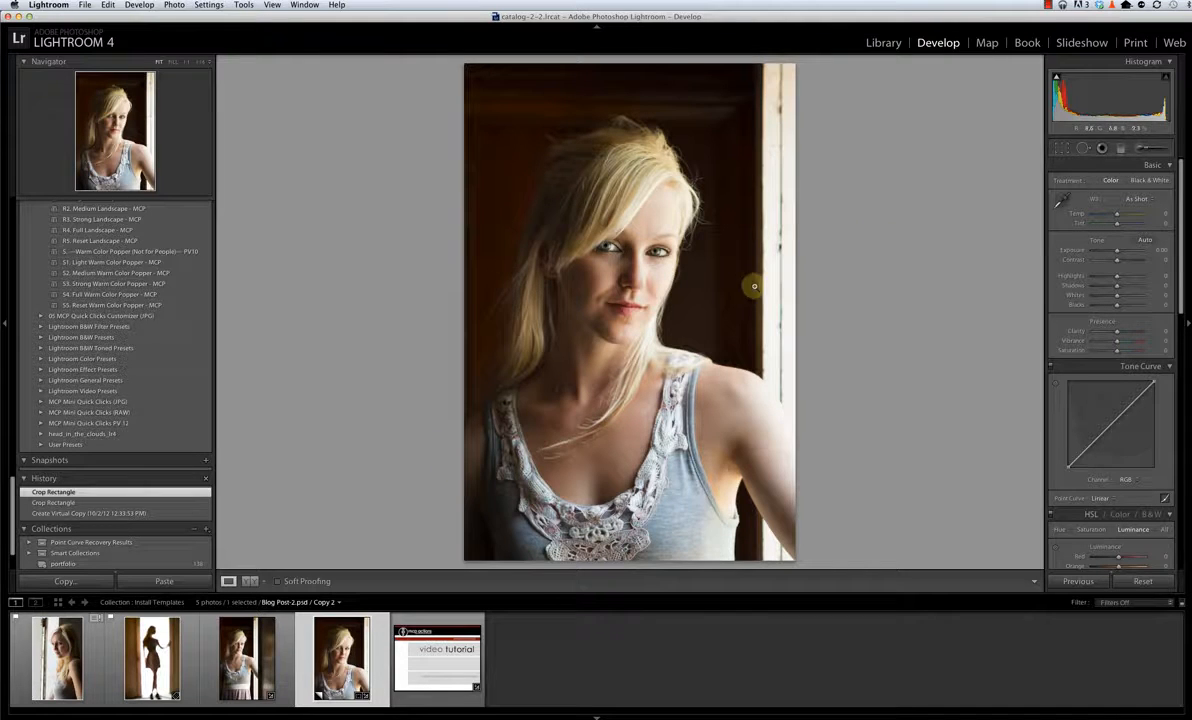
In the Print module, place the cropped copy in the left cell and the side-facing portrait in the right cell, and hide the page grid
left_click(1133, 43)
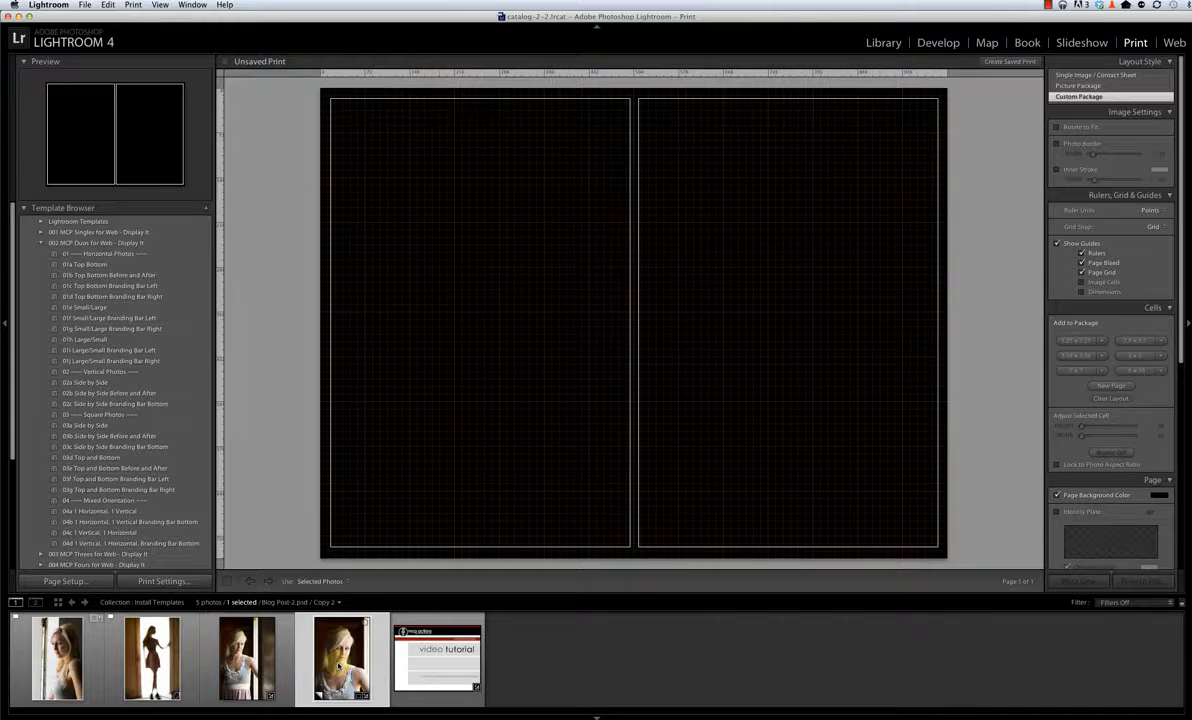
left_click_drag(340, 665, 405, 392)
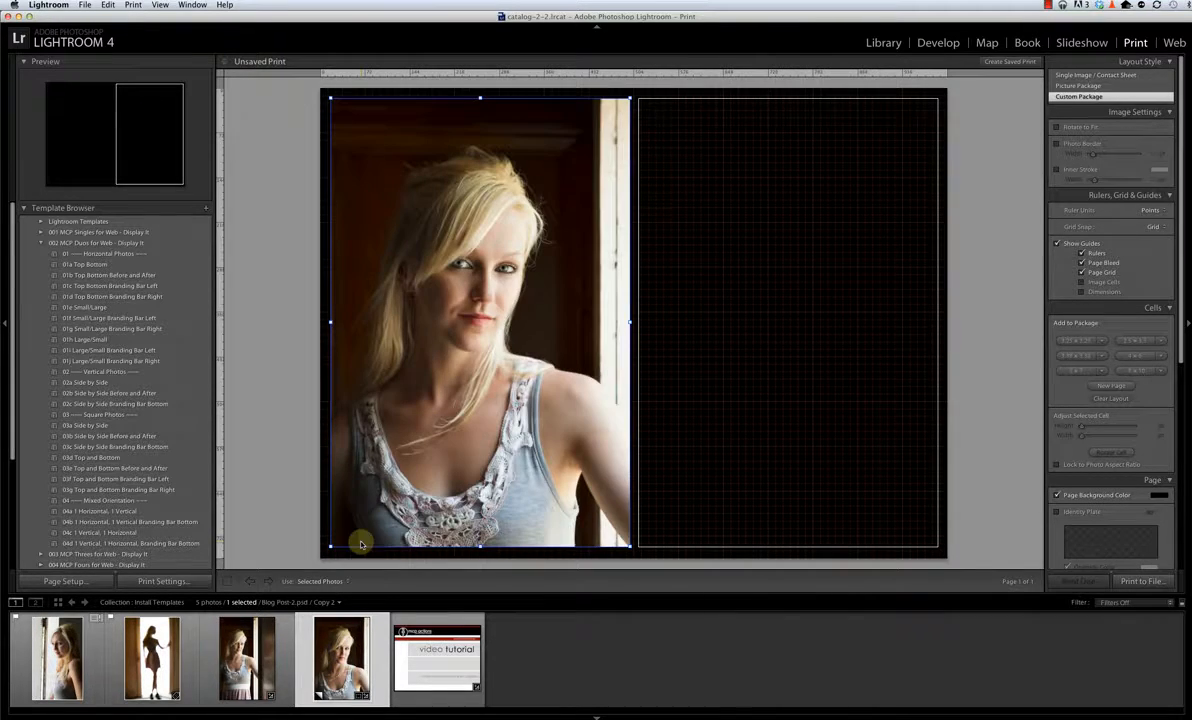
left_click_drag(47, 672, 765, 370)
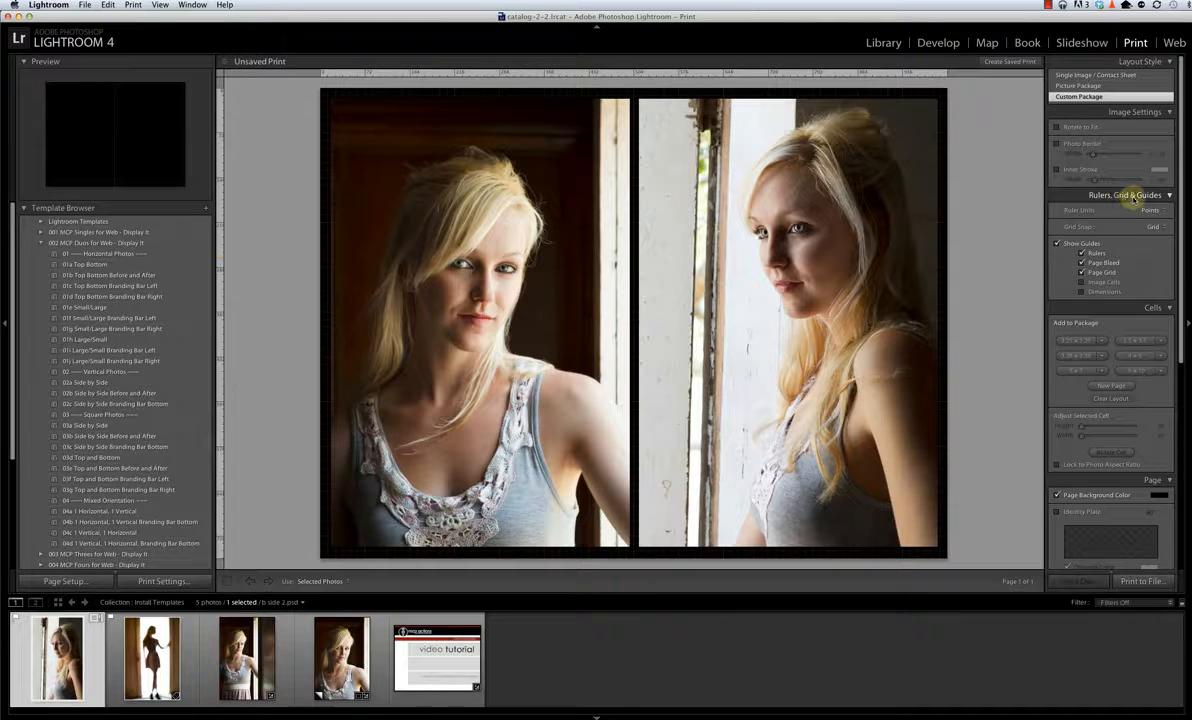
left_click(1083, 272)
Open the page background color settings and try the white and black swatches
scroll(1083, 300, "down", 3)
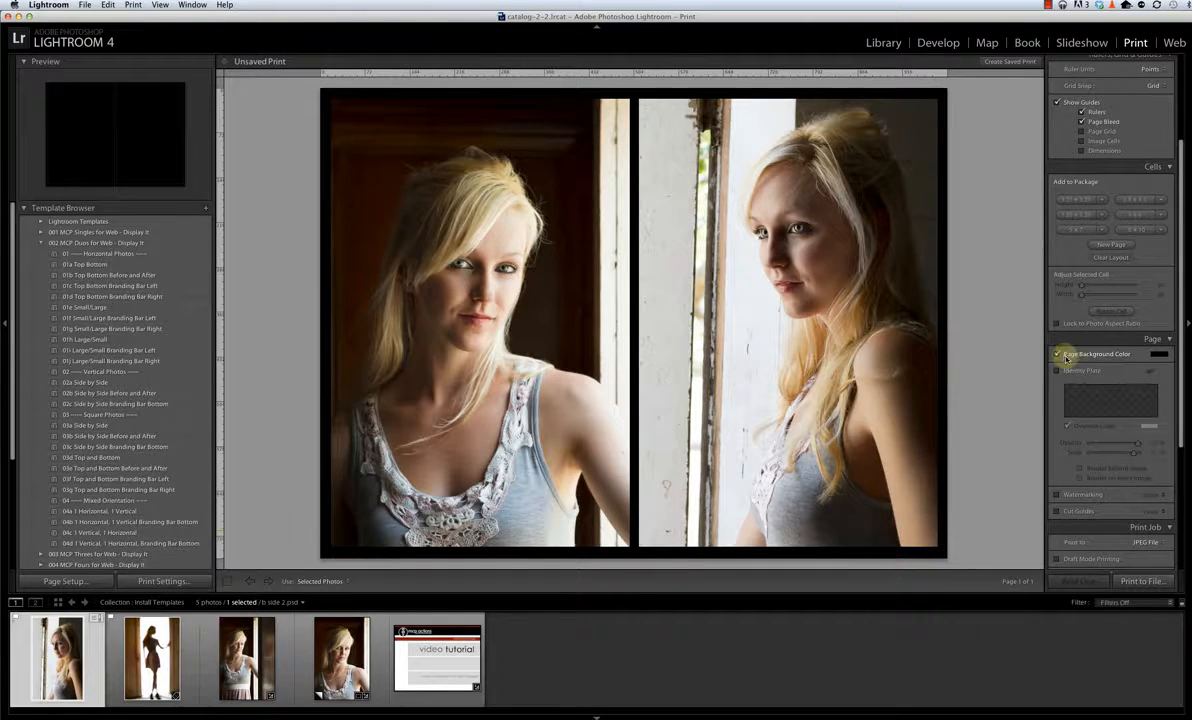
left_click(1159, 356)
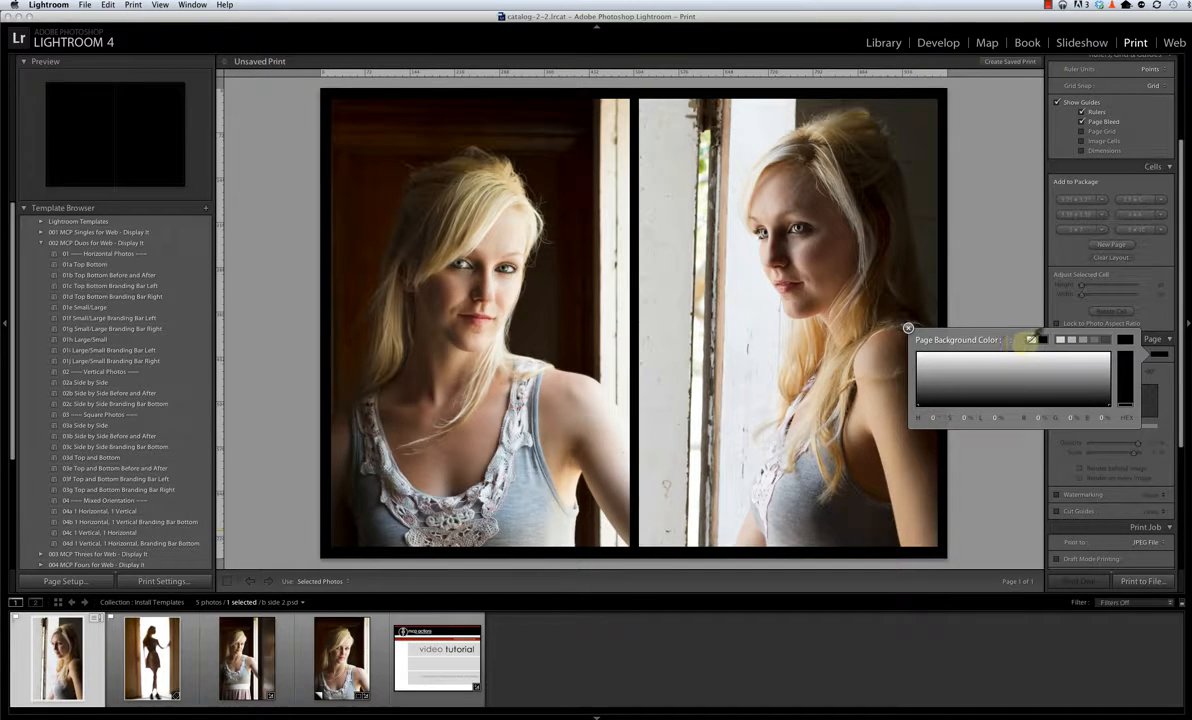
left_click(1031, 340)
left_click(1043, 340)
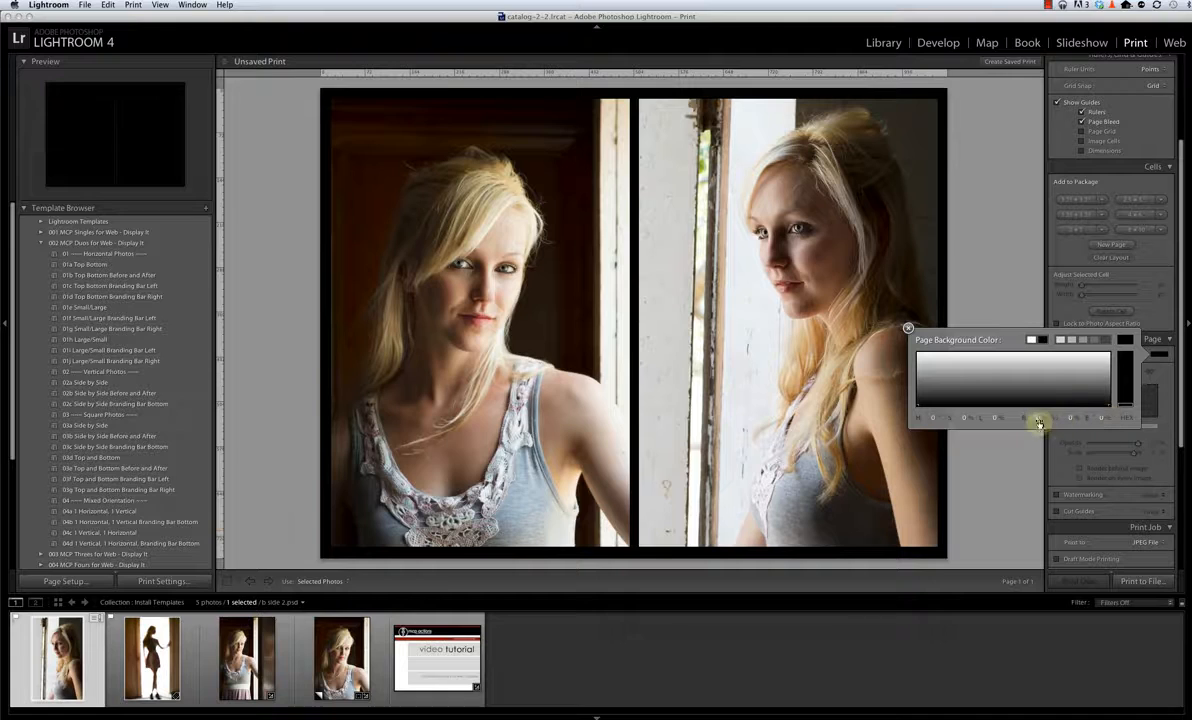
Switch the page background color values to HEX and back to RGB, and set red to 10%
left_click(1037, 419)
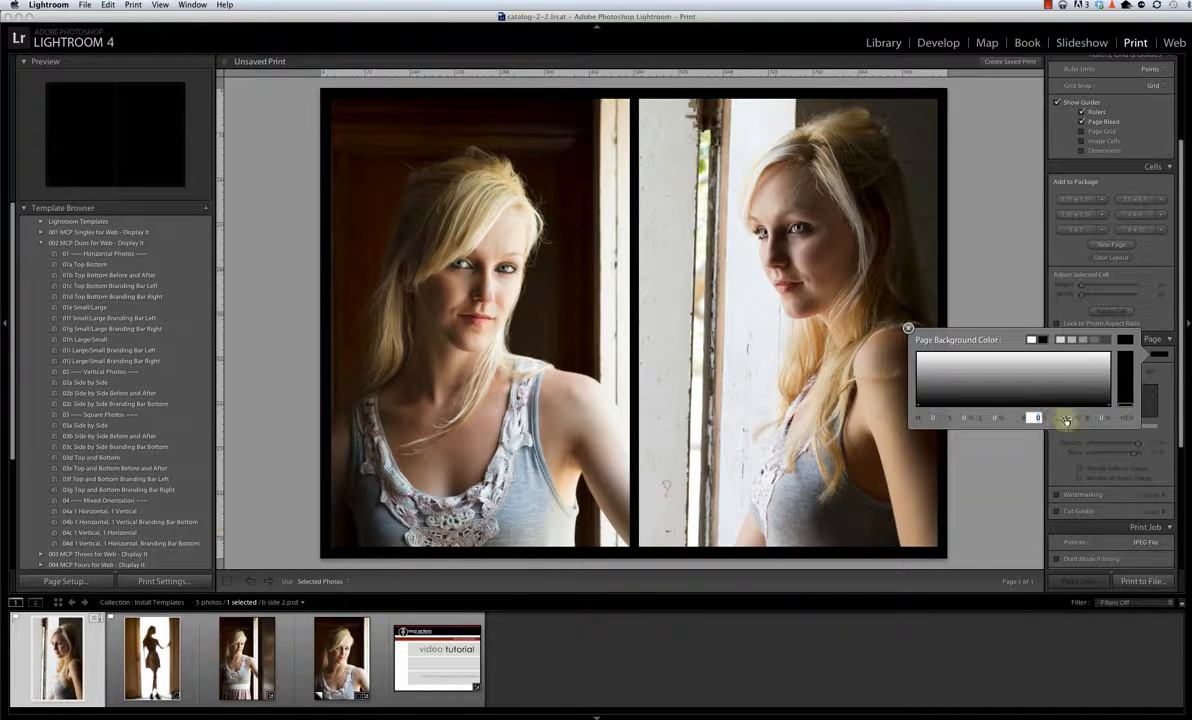
left_click(1125, 420)
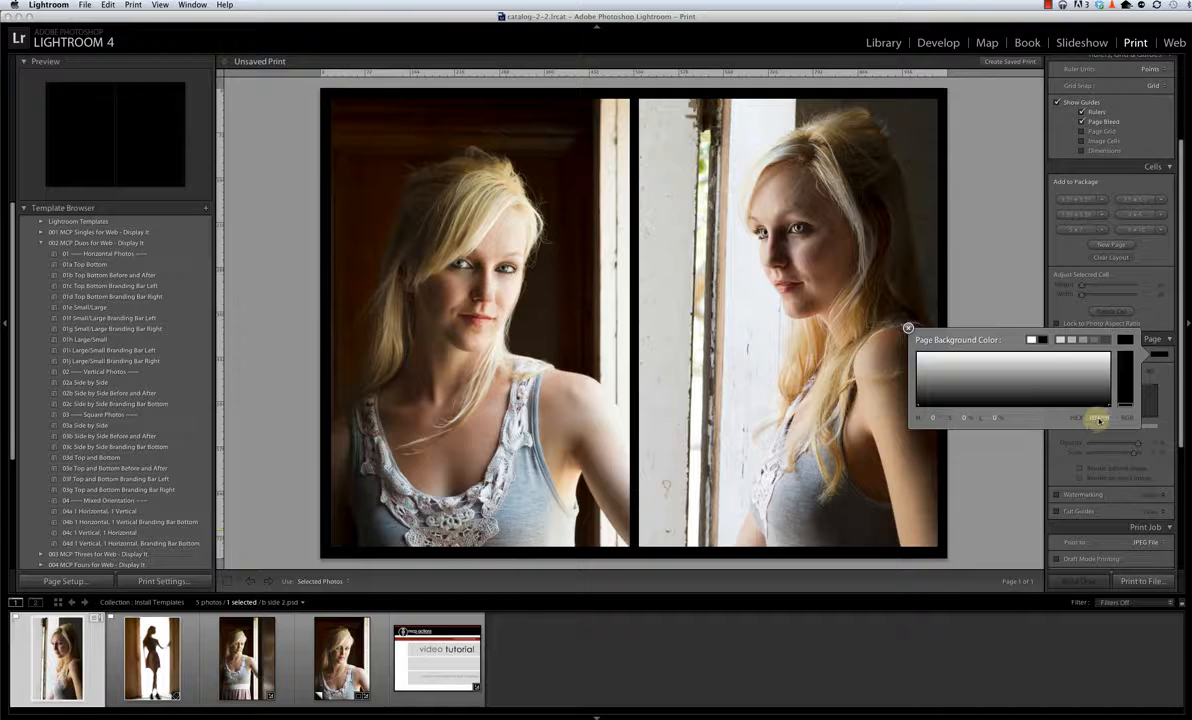
left_click(1127, 418)
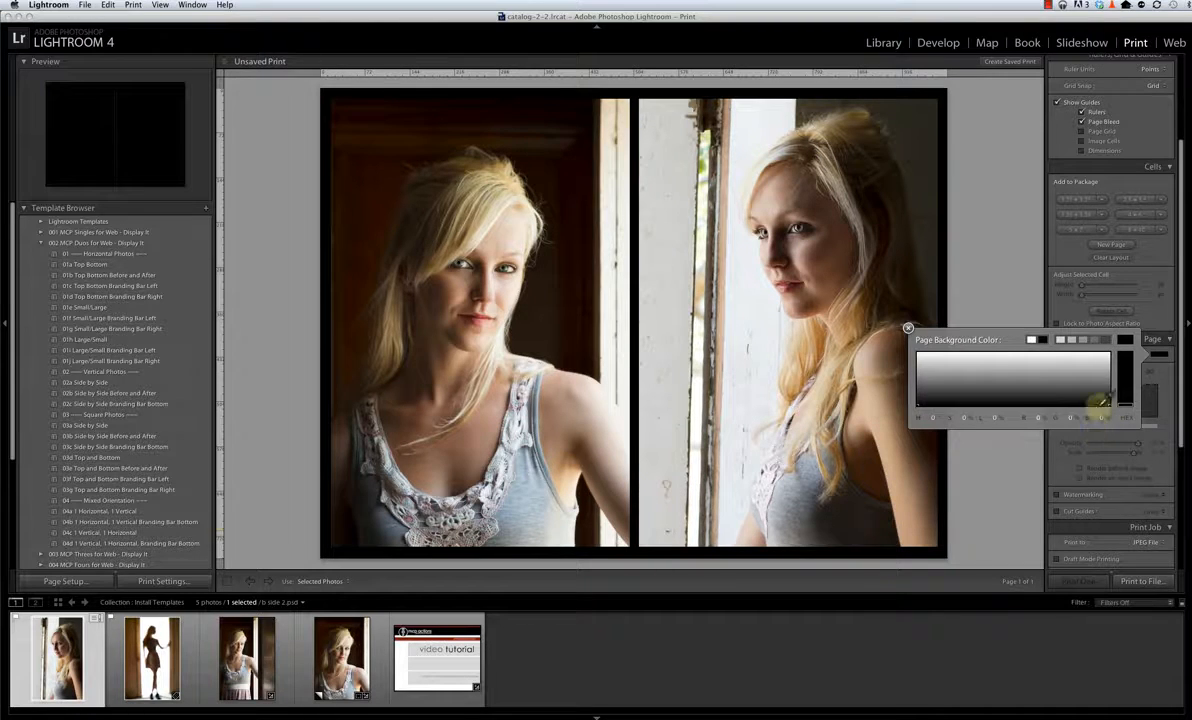
left_click(1039, 418)
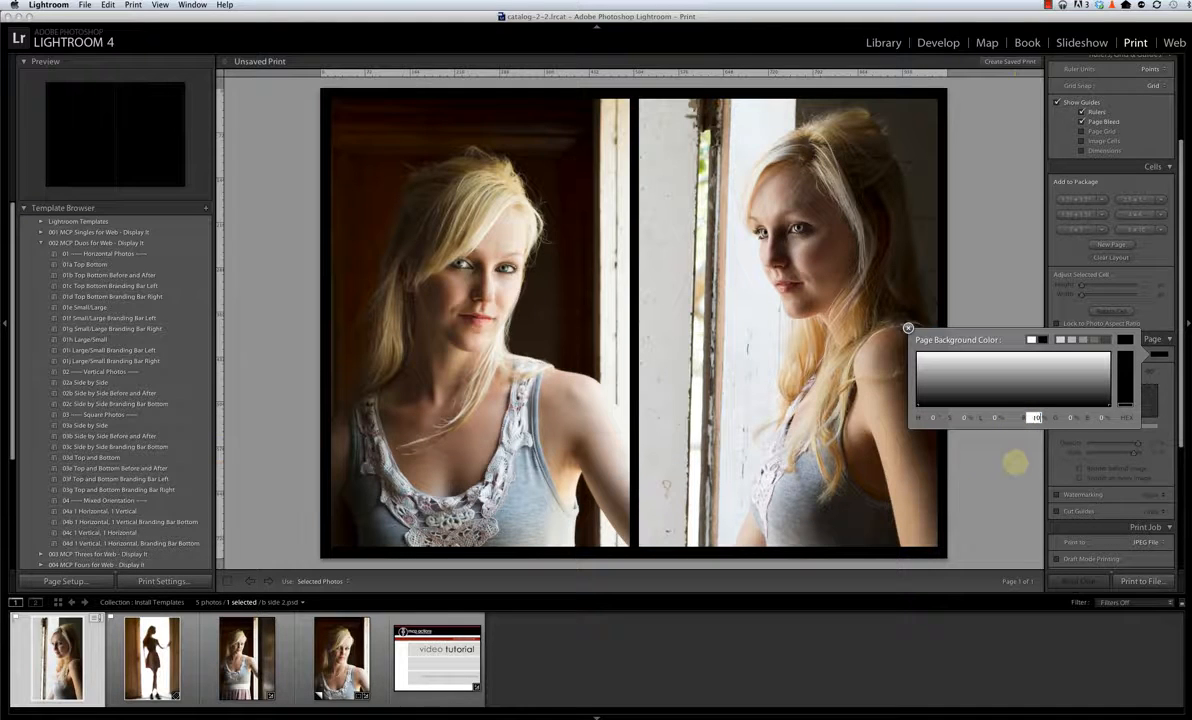
type("10")
key("Tab")
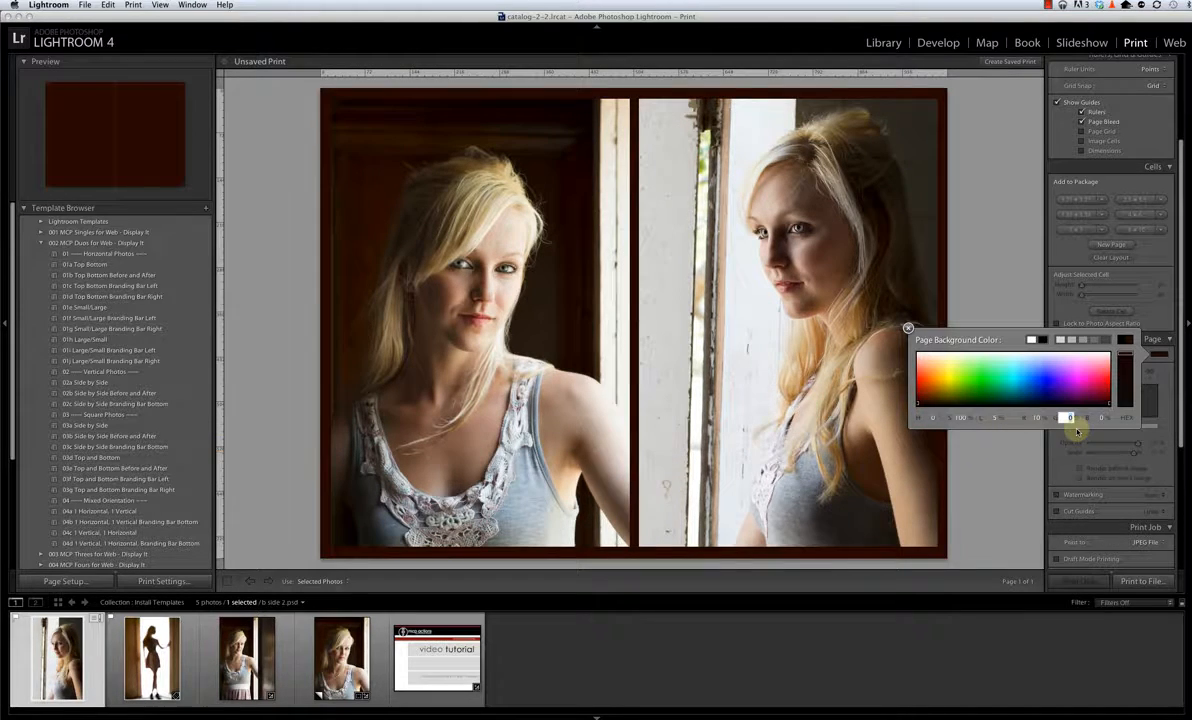
Try several blue and green page background colors from the color spectrum, ending on a bright light blue
left_click(1015, 372)
left_click_drag(1020, 366, 1048, 372)
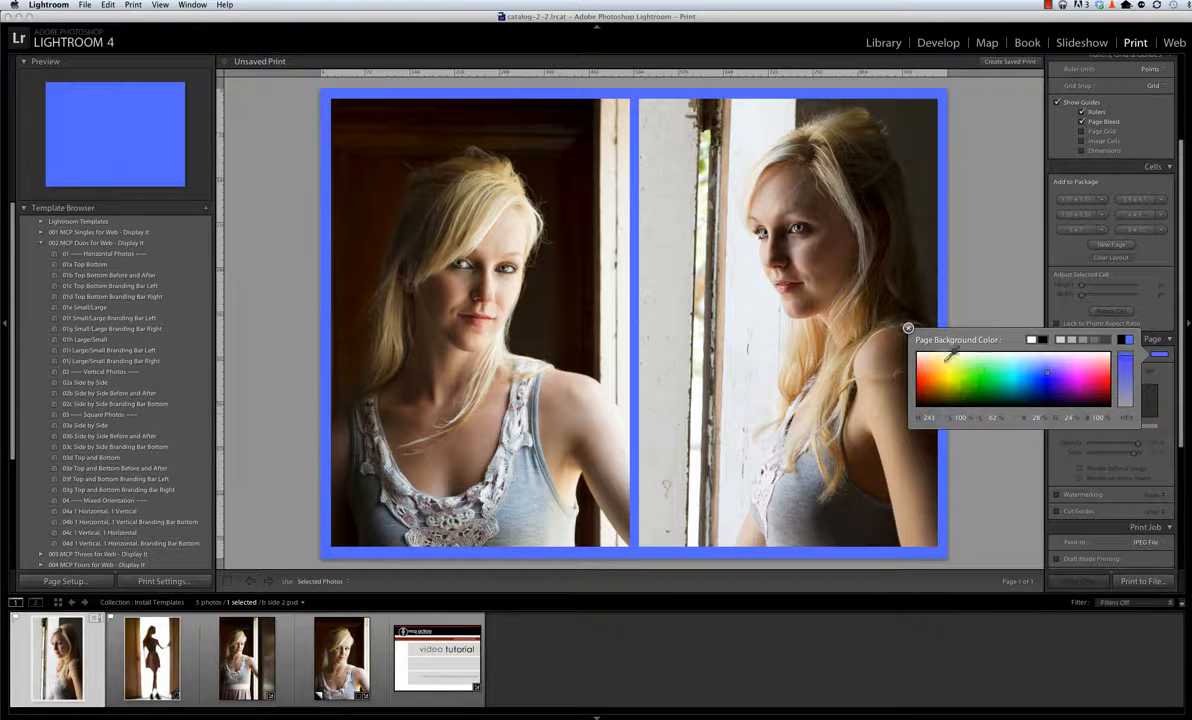
left_click(999, 375)
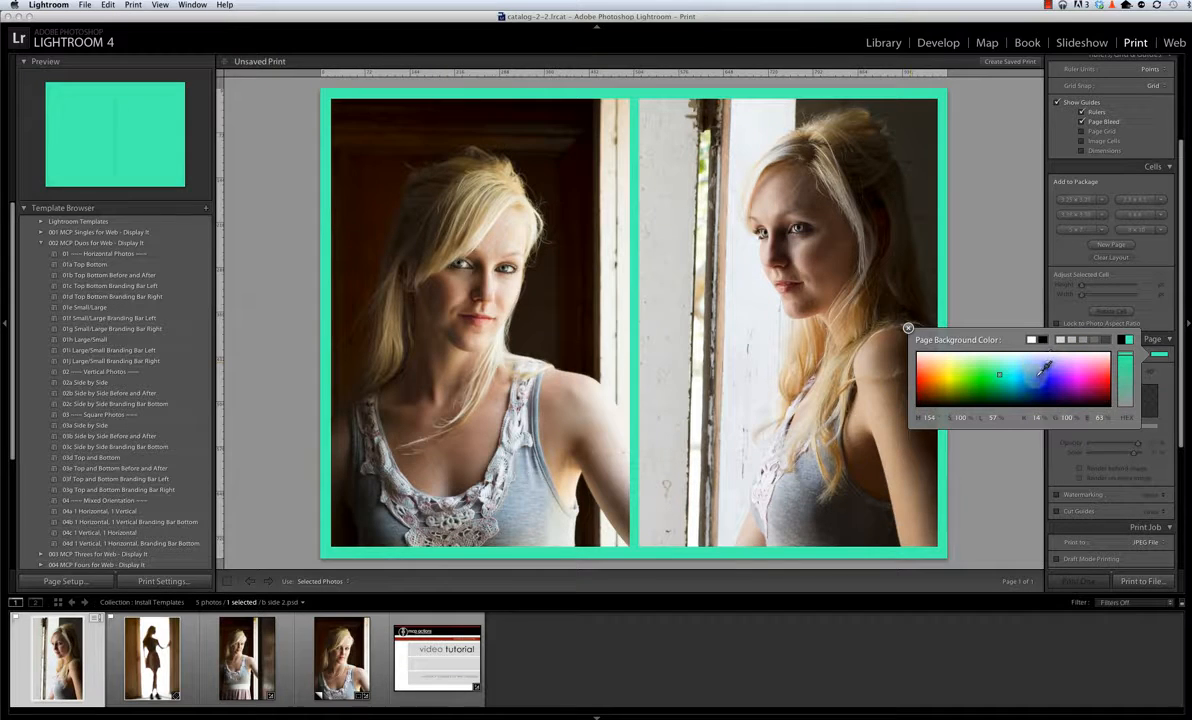
left_click(1038, 380)
left_click(1033, 389)
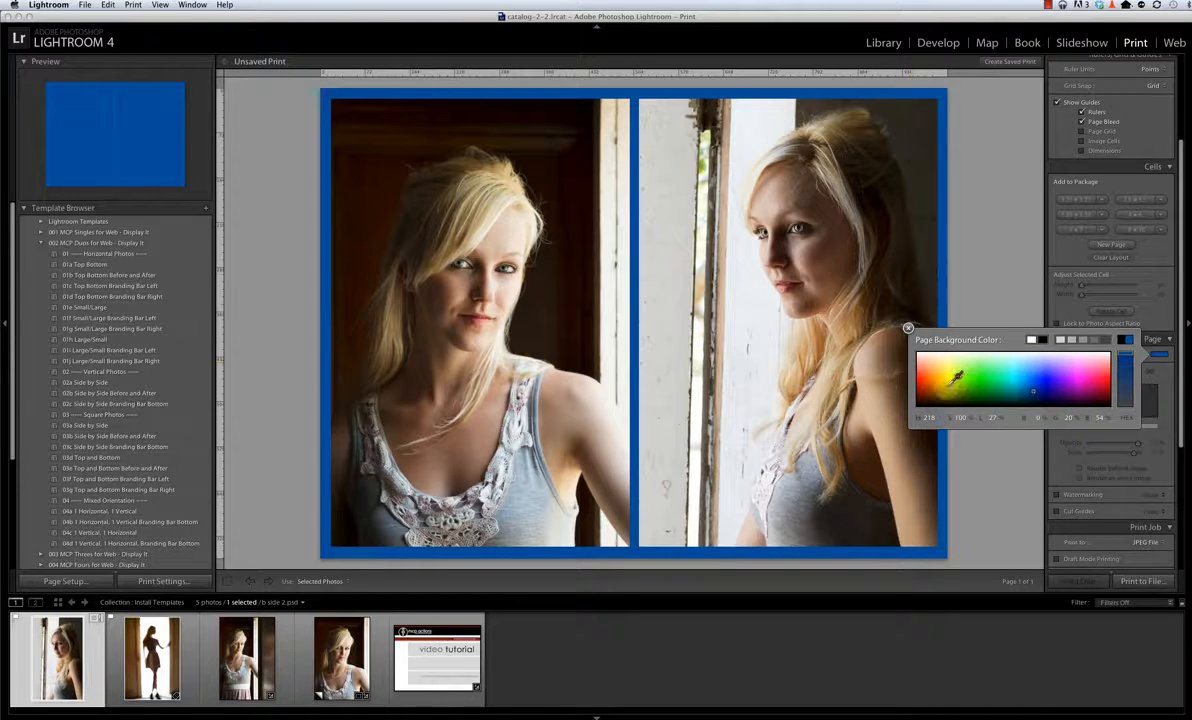
left_click(1029, 375)
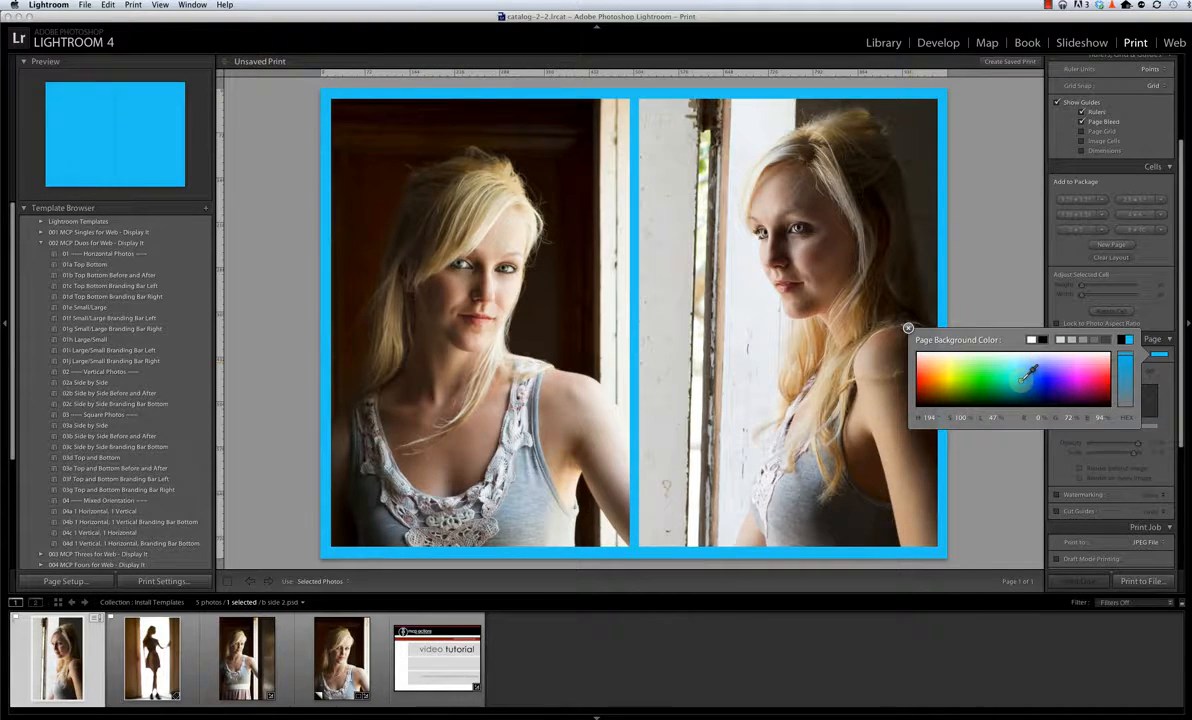
Sample colors from the photos for the page background, settling on the pale blue of the woman's top, and close the color picker
left_click_drag(1029, 375, 487, 504)
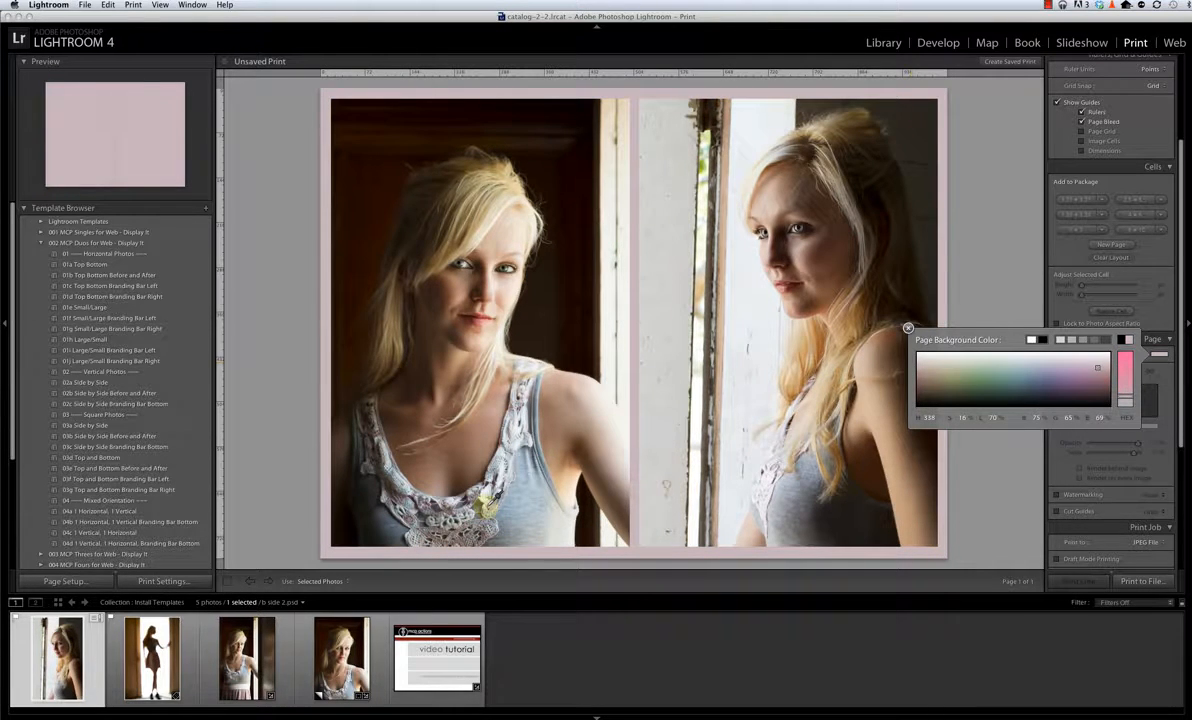
left_click_drag(487, 504, 822, 503)
left_click_drag(1090, 493, 538, 472)
left_click(907, 329)
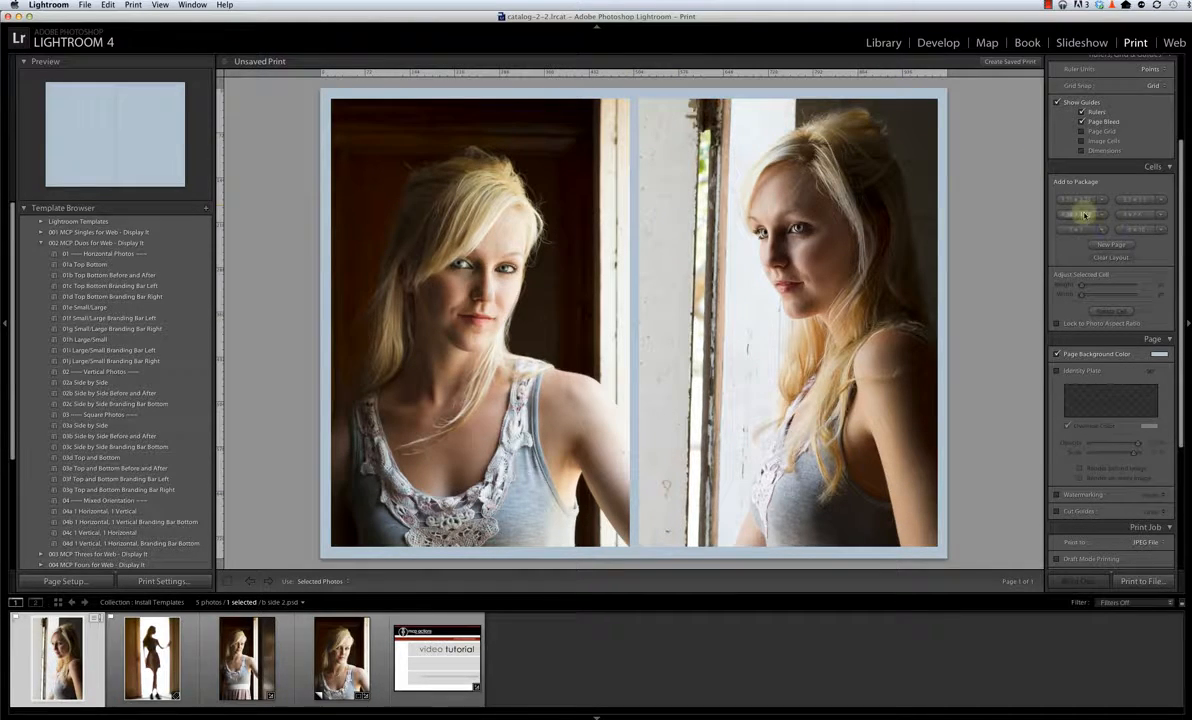
Turn on the inner stroke for the photos, try black as its color, and set it to white
scroll(1080, 205, "up", 3)
scroll(1082, 205, "up", 1)
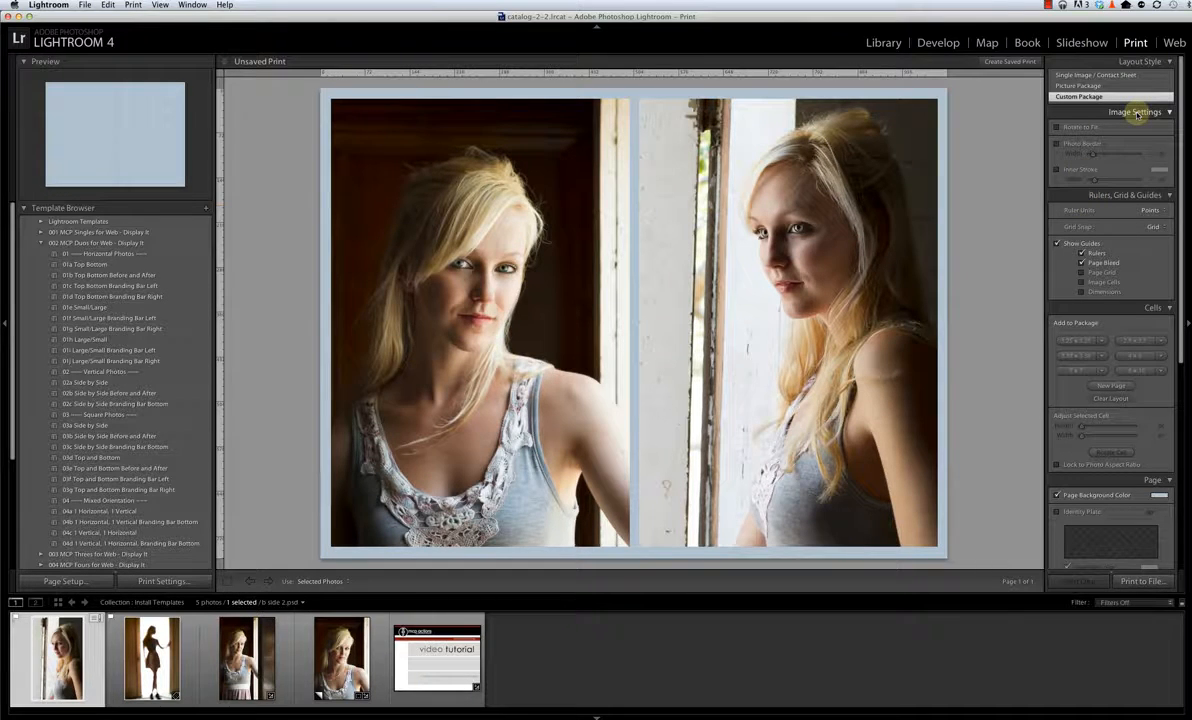
left_click(1057, 170)
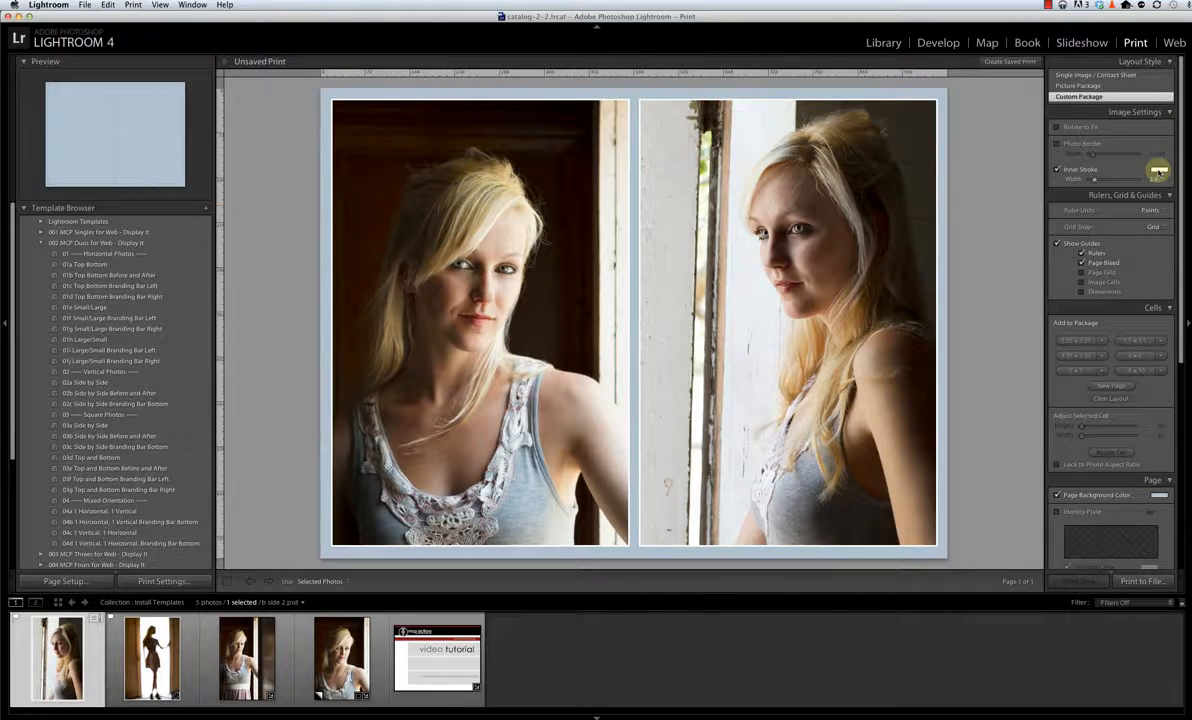
left_click(1158, 171)
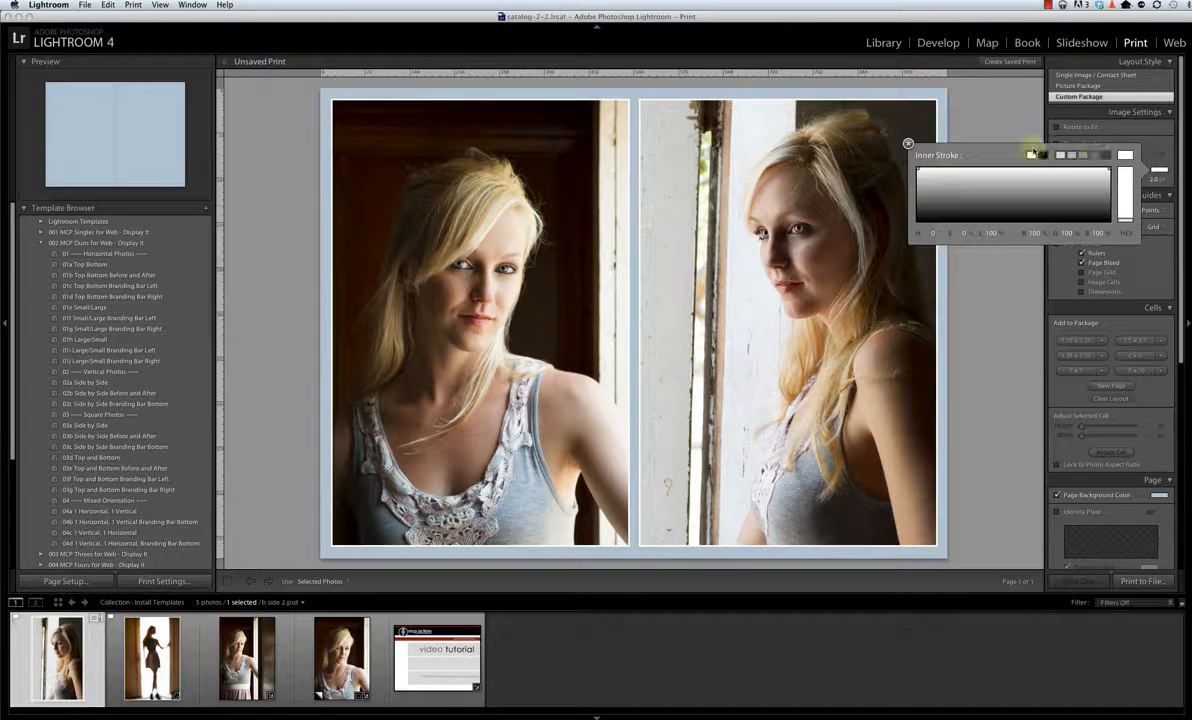
left_click(1043, 153)
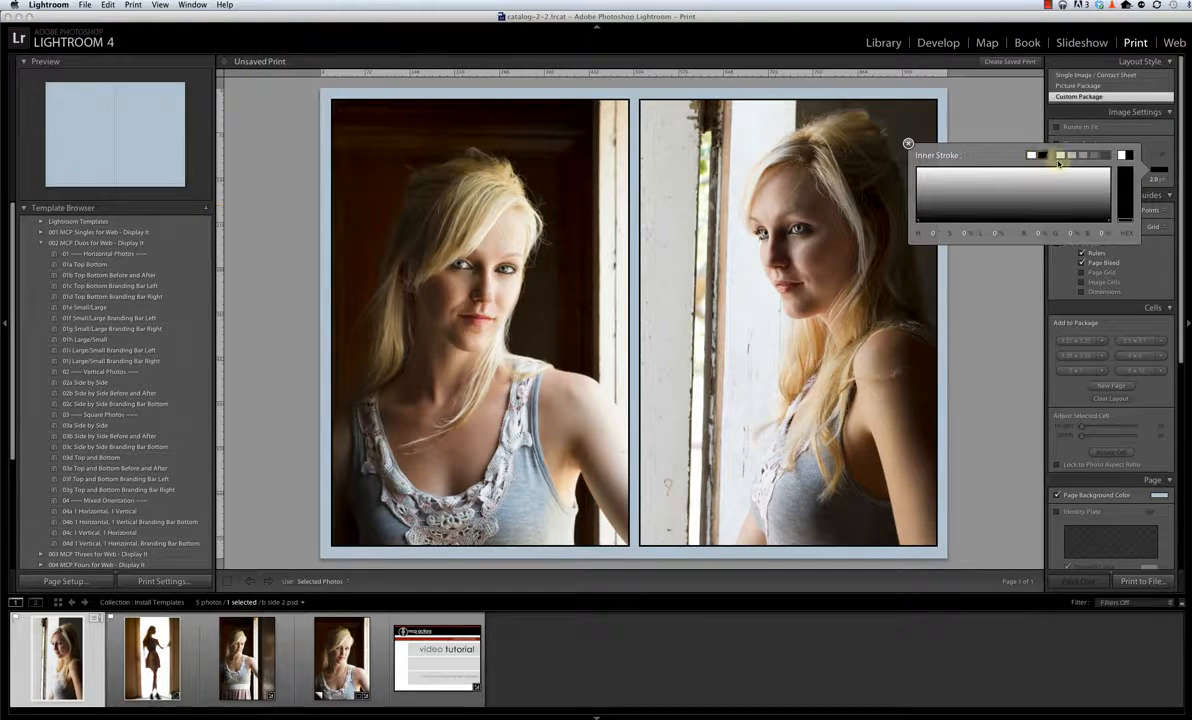
left_click(1032, 155)
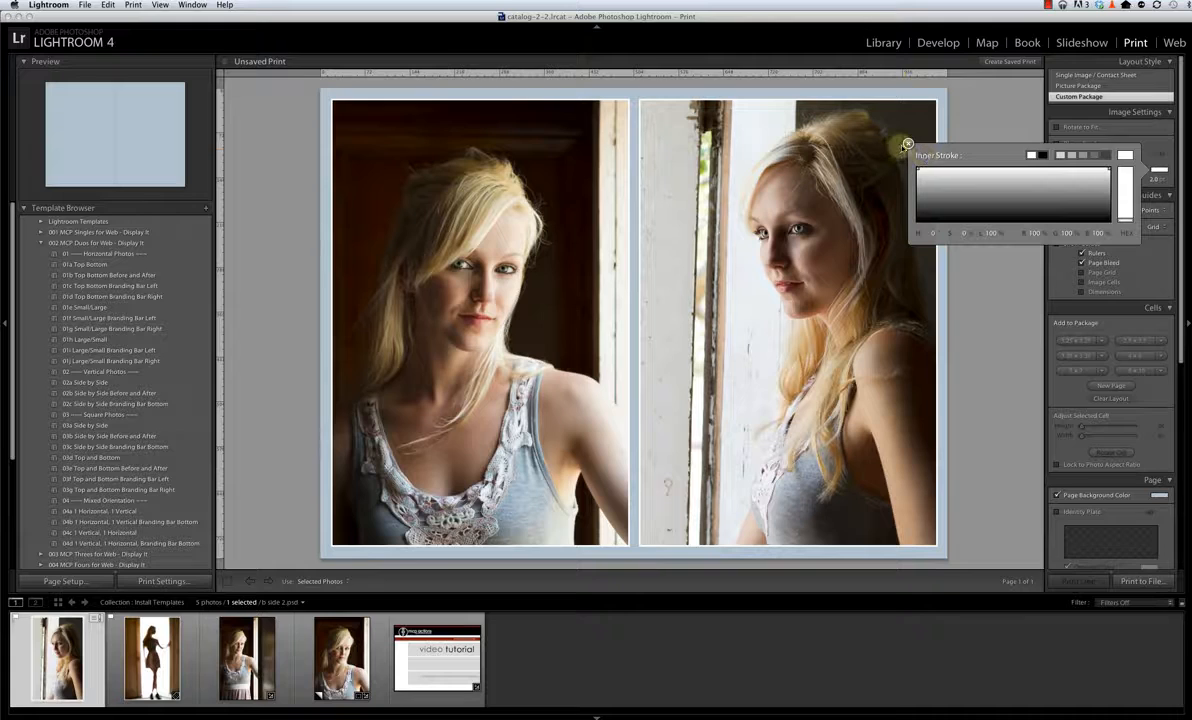
Close the inner stroke color picker and widen the photos' inner stroke to about 6.6 pt
left_click(908, 144)
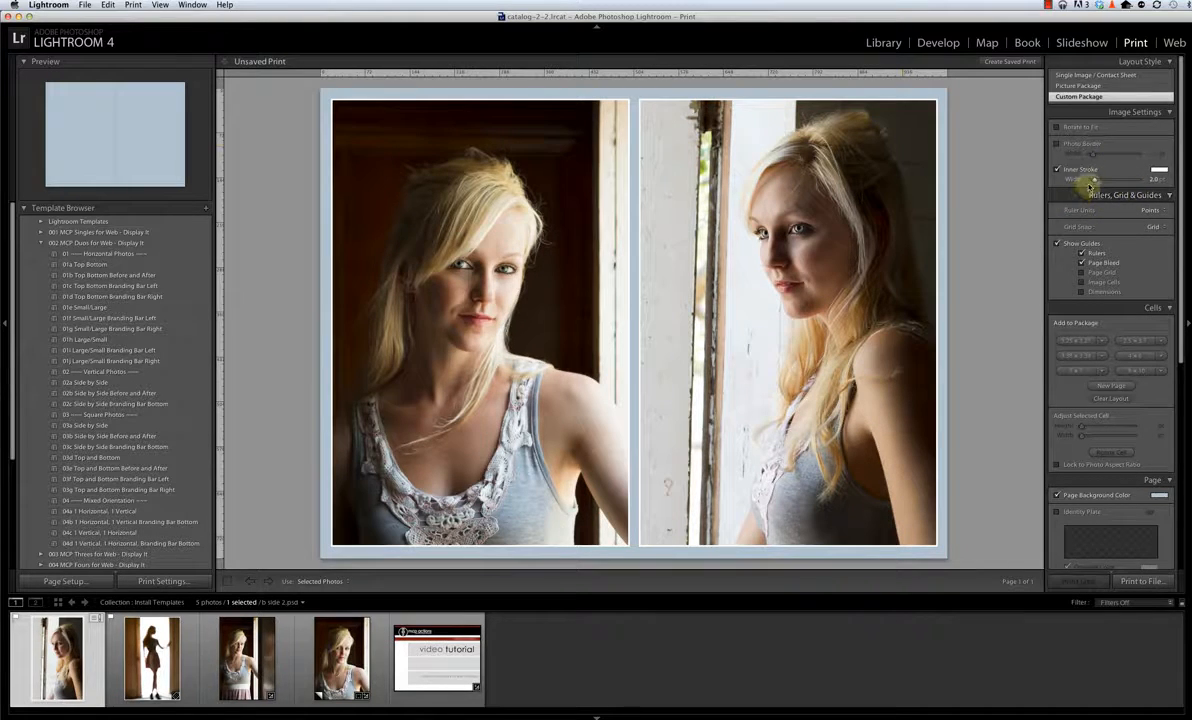
left_click_drag(1094, 181, 1105, 181)
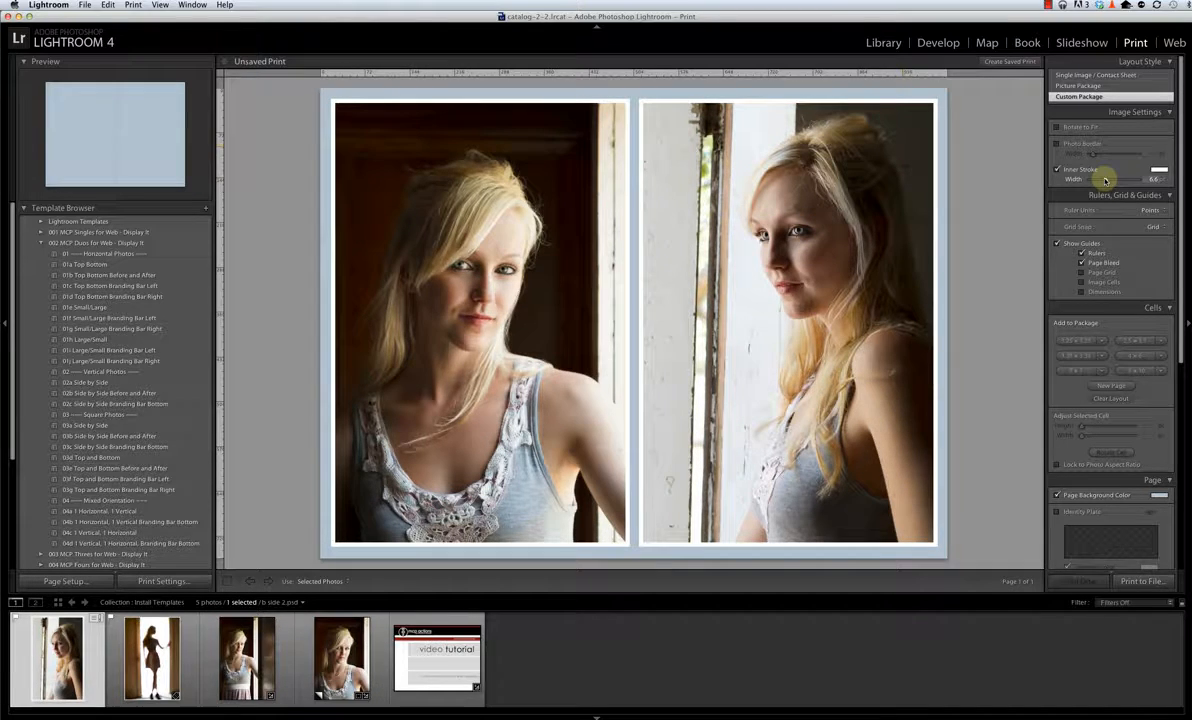
Try the watermarking option for the page and switch it off again
scroll(1160, 512, "down", 5)
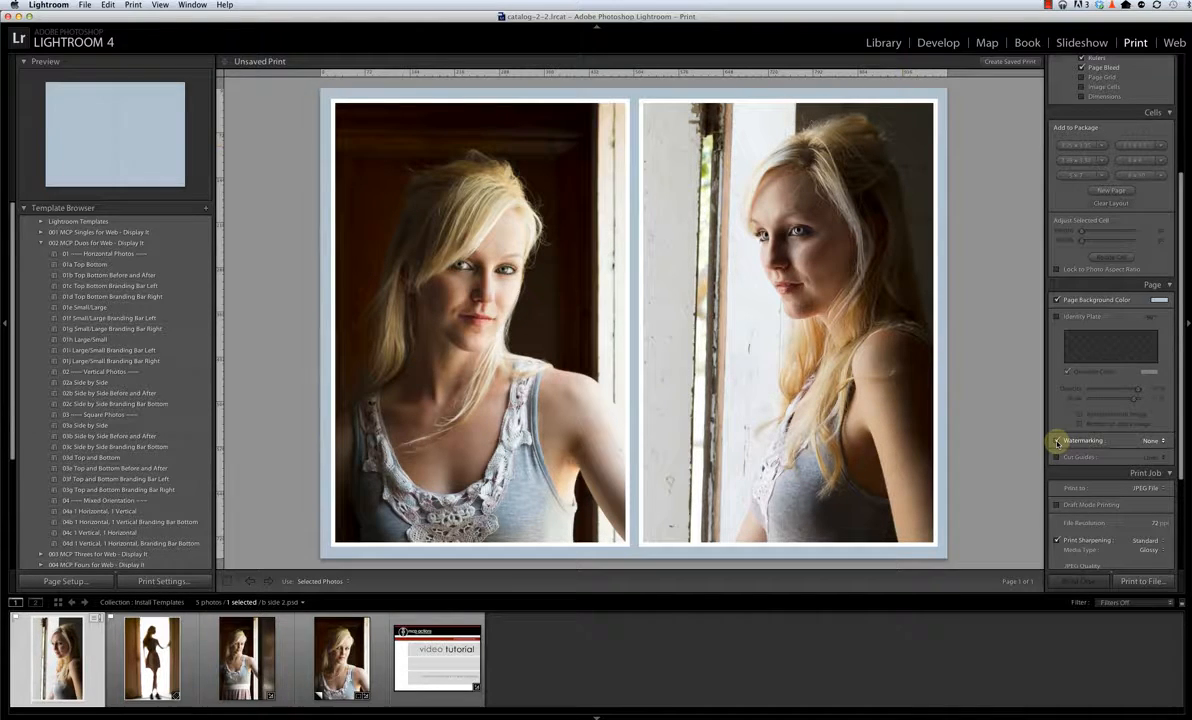
left_click(1057, 441)
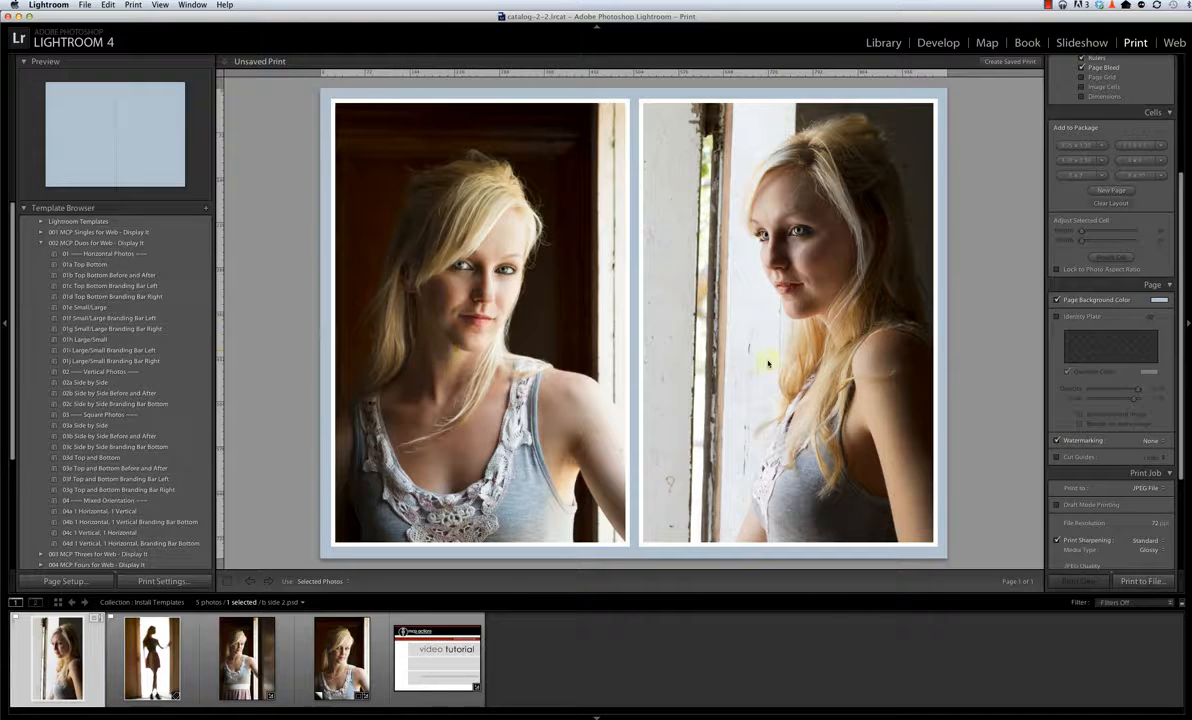
left_click(1057, 441)
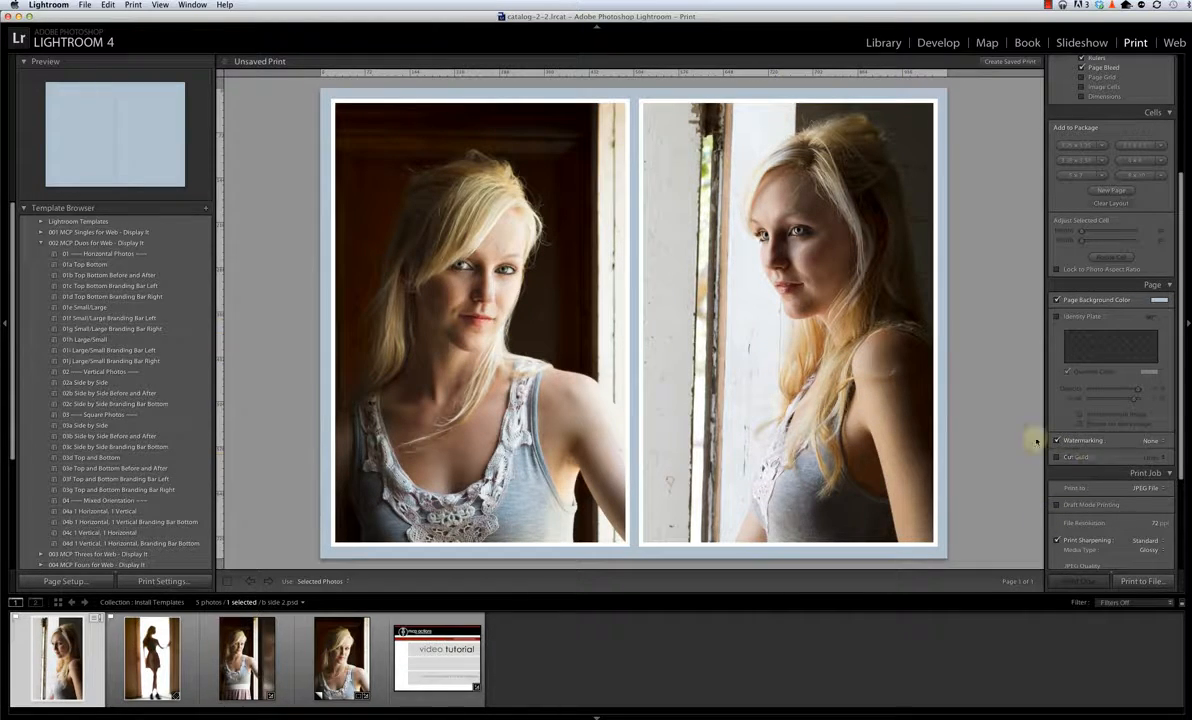
Turn on the identity plate for the page and choose the Main Identity Plate
left_click(1056, 317)
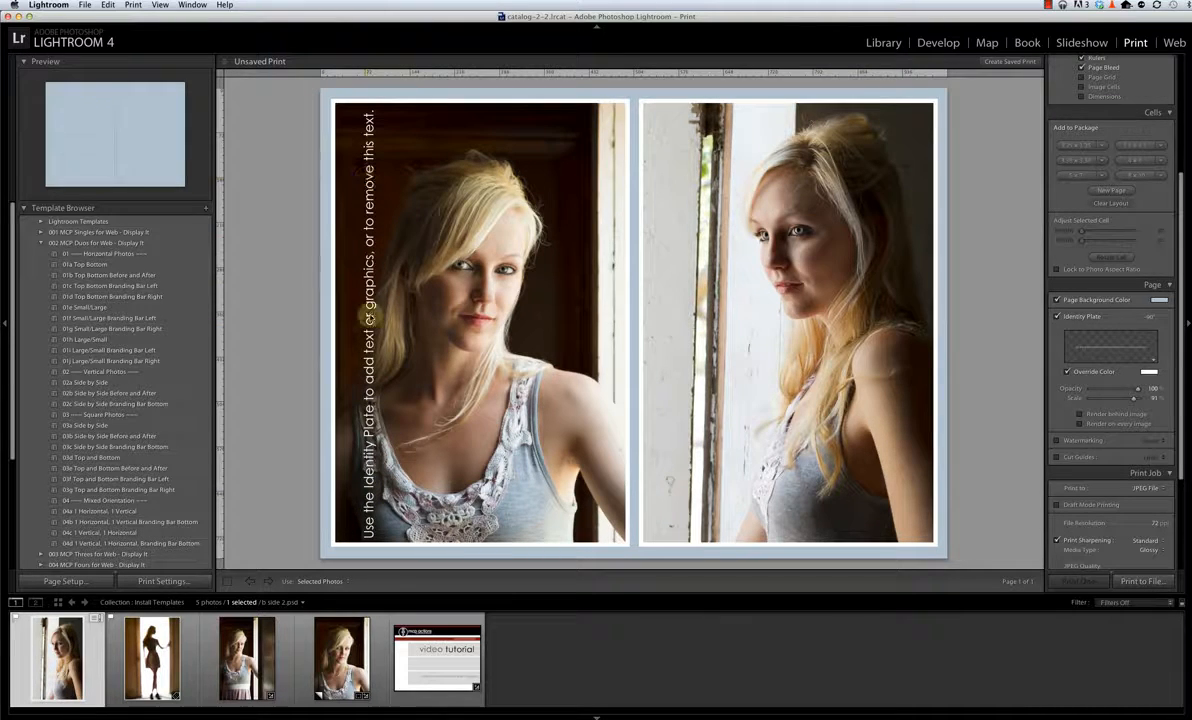
left_click(1153, 360)
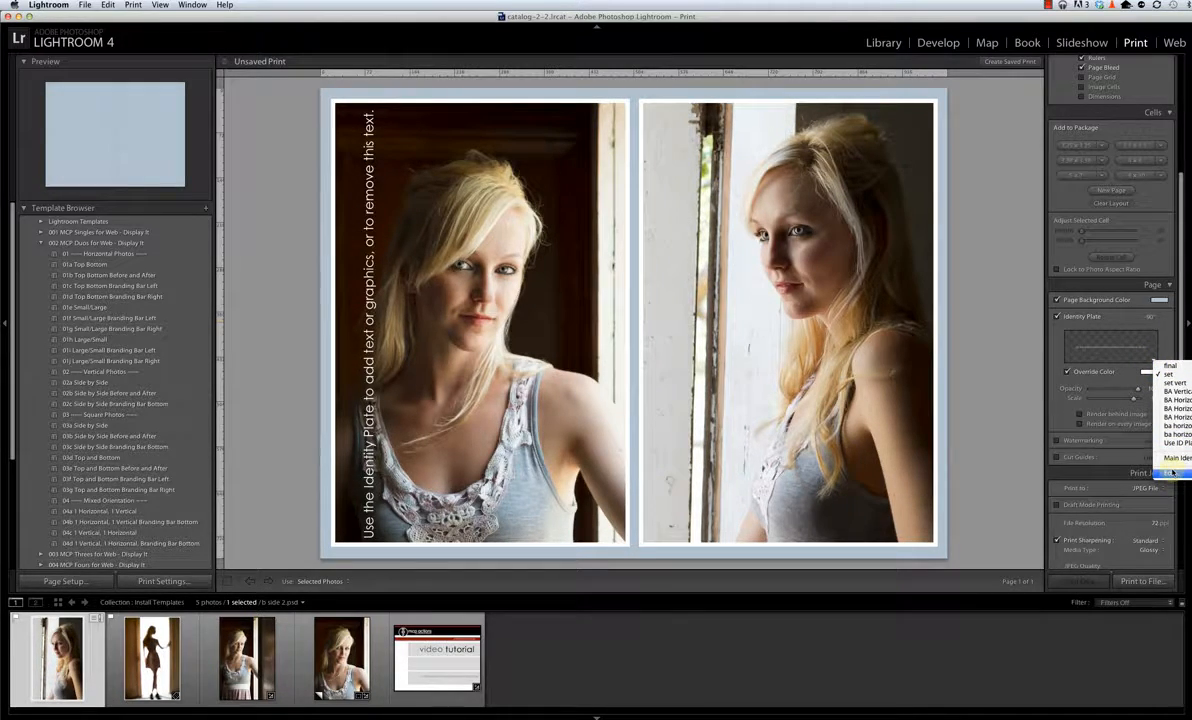
left_click(1172, 472)
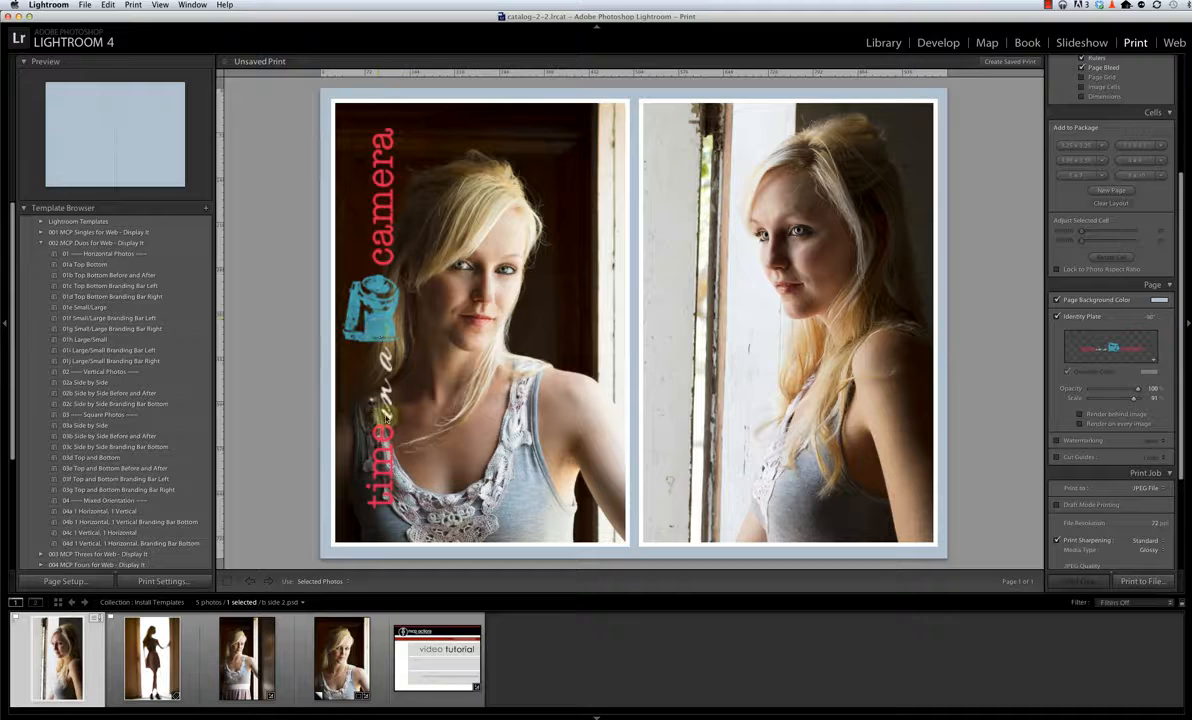
Edit the identity plate as styled text reading "copyright 2012" and apply it to the page
left_click(1108, 349)
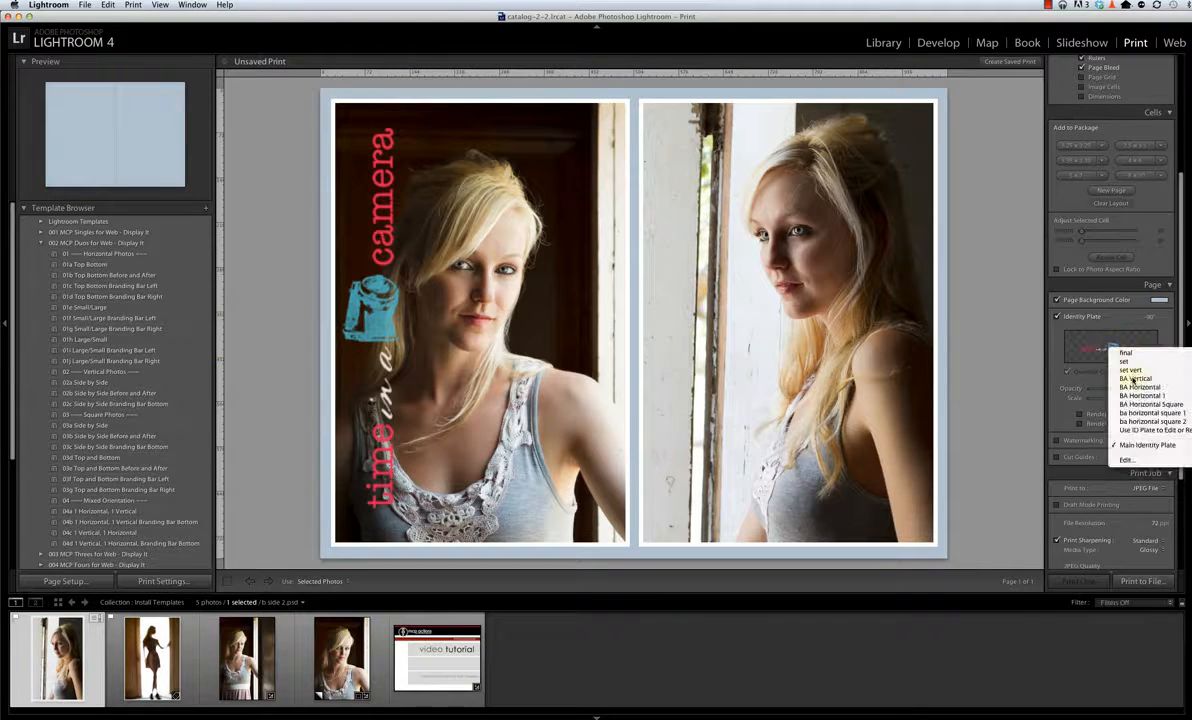
left_click(998, 411)
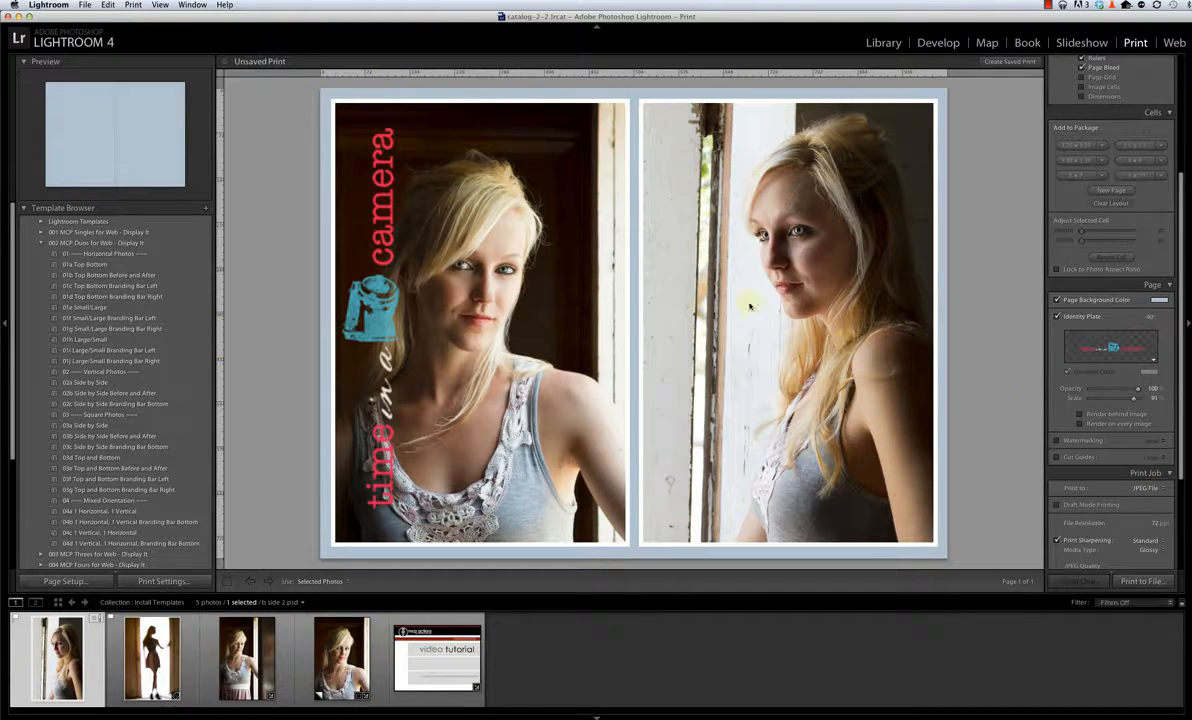
left_click(612, 193)
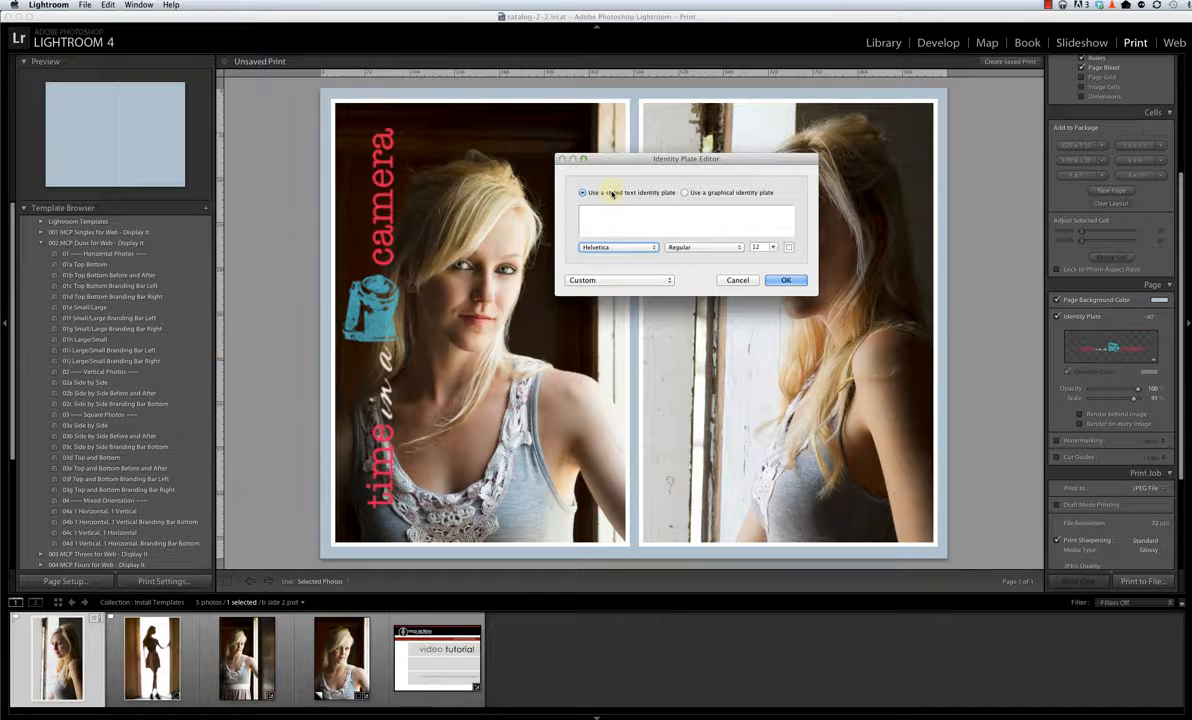
left_click(777, 228)
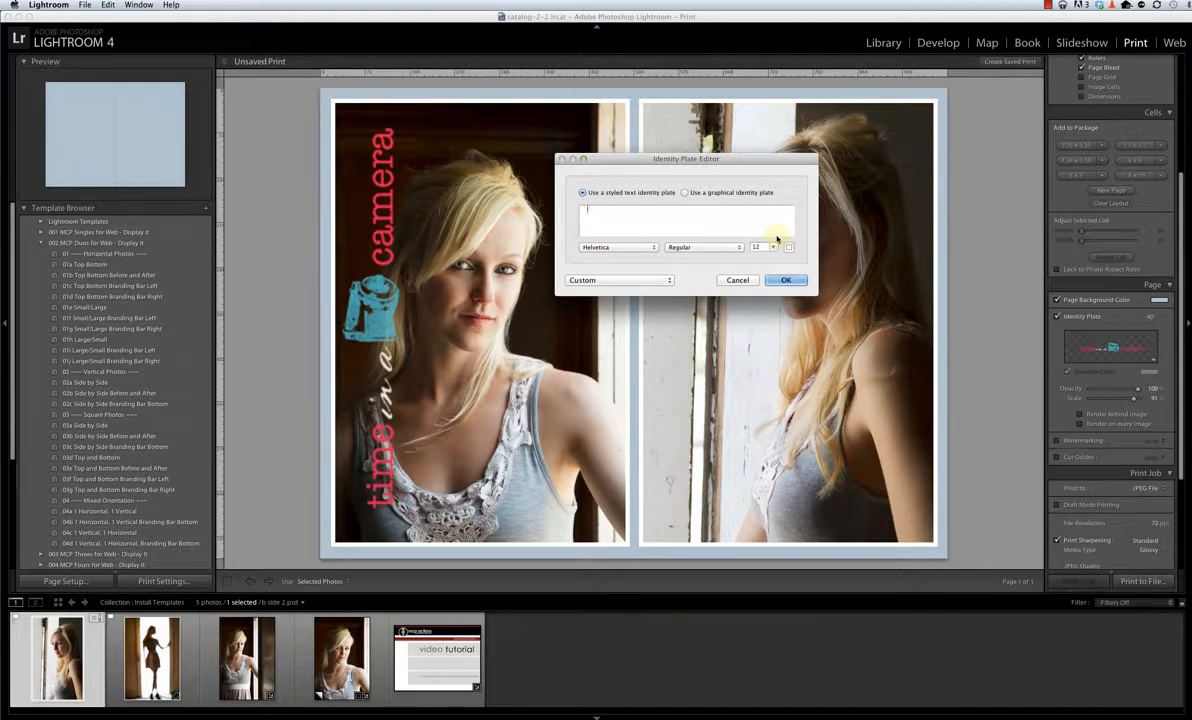
type("copyright 2012")
key("Return")
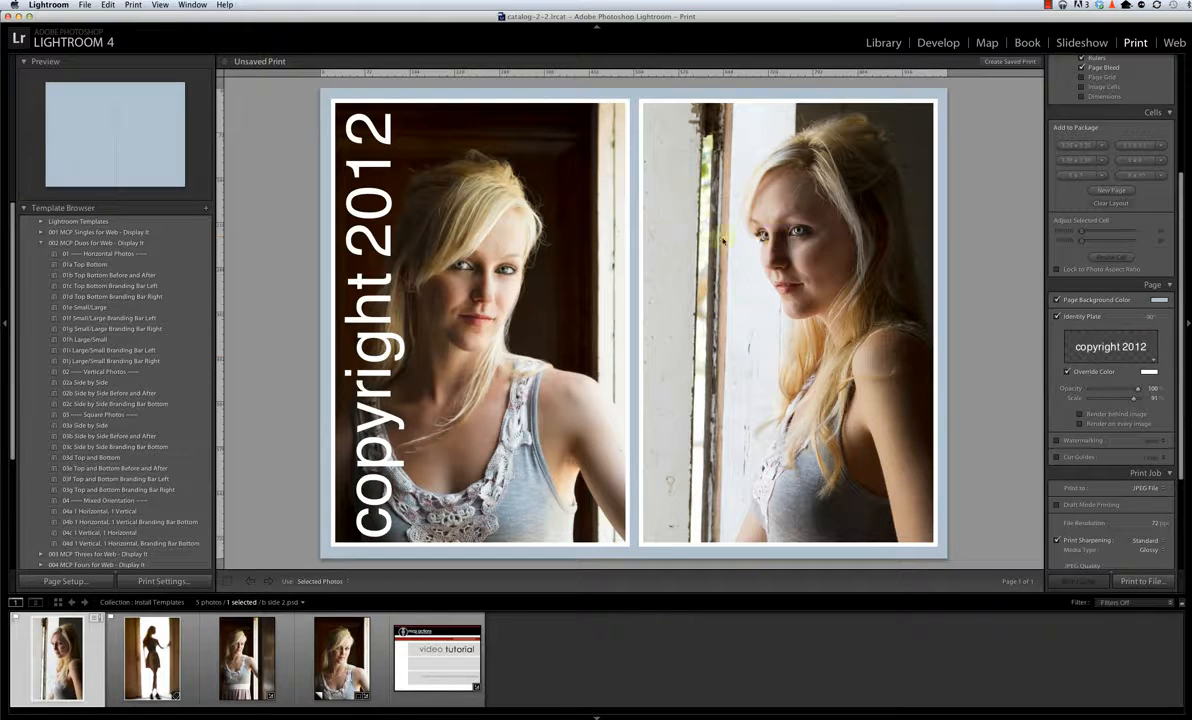
Shrink the vertical copyright text to about 33% scale and move it over the woman's top in the first photo
left_click(351, 245)
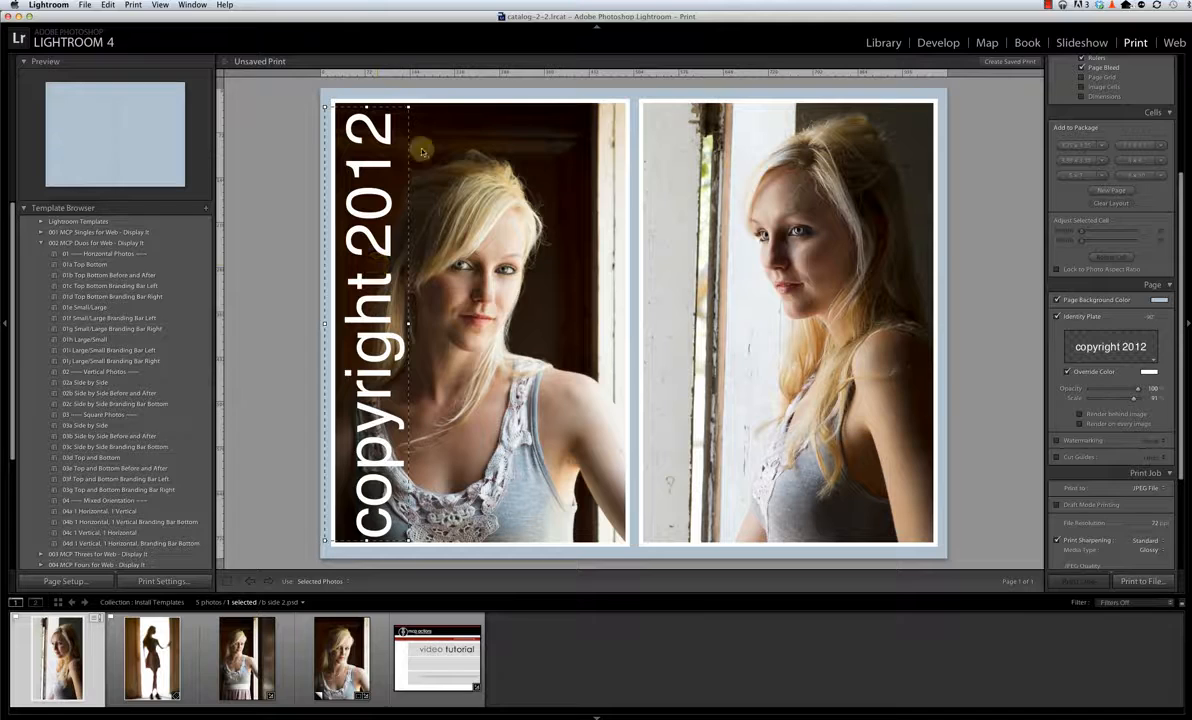
left_click_drag(418, 98, 331, 210)
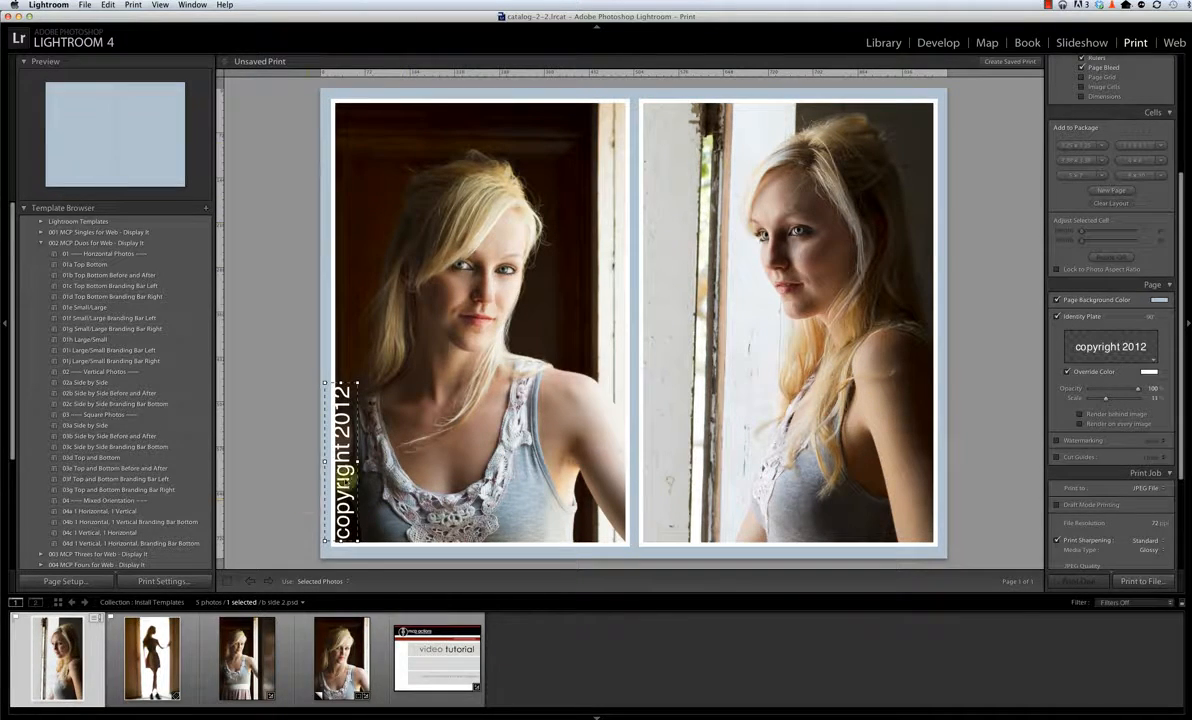
left_click_drag(331, 490, 523, 464)
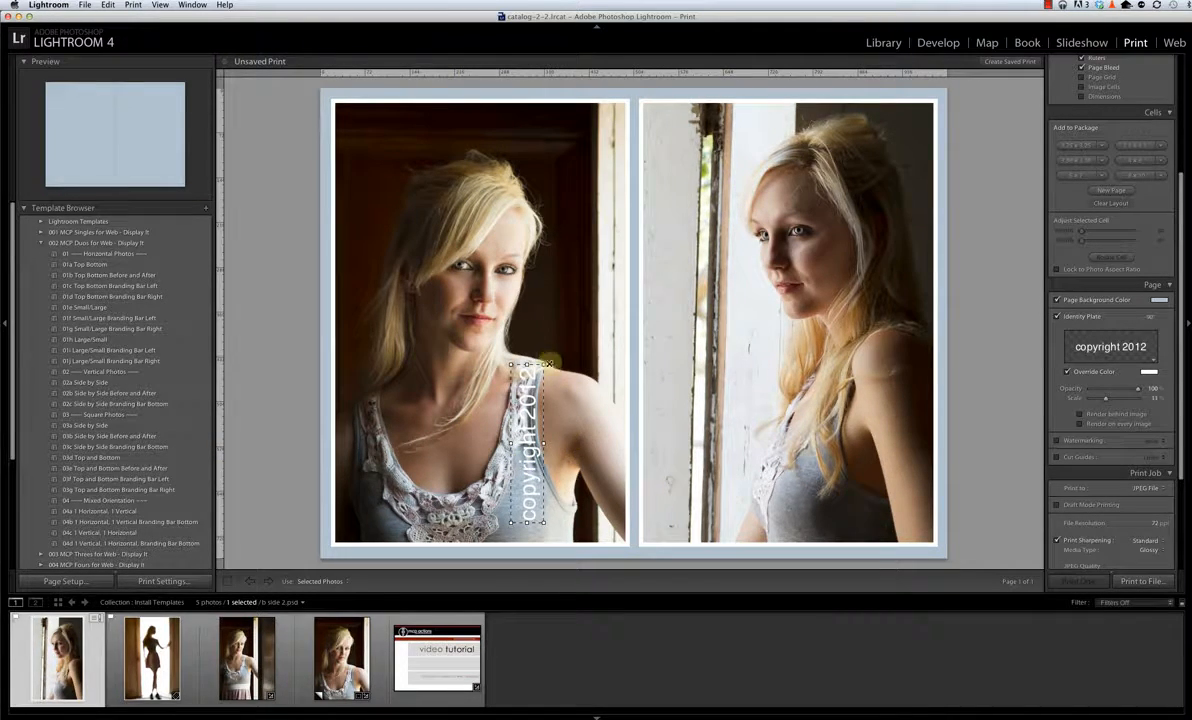
Set the copyright text to no rotation and center it across both photos near the page's lower edge
left_click(1150, 321)
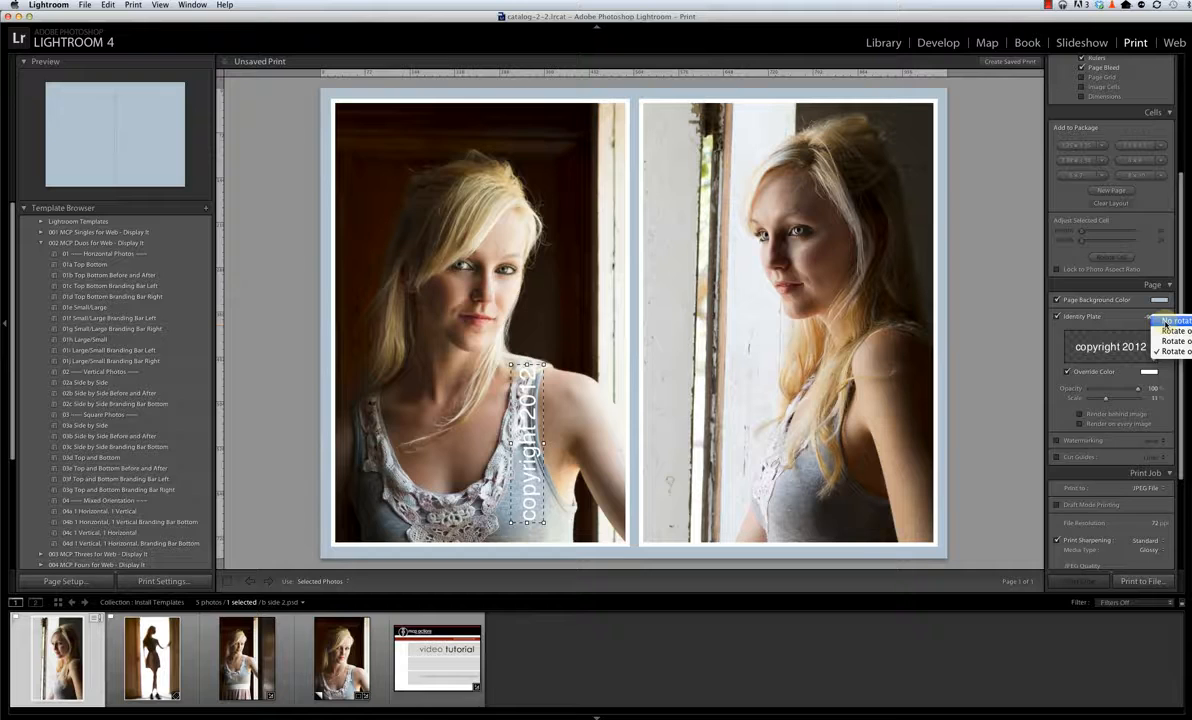
left_click(1166, 321)
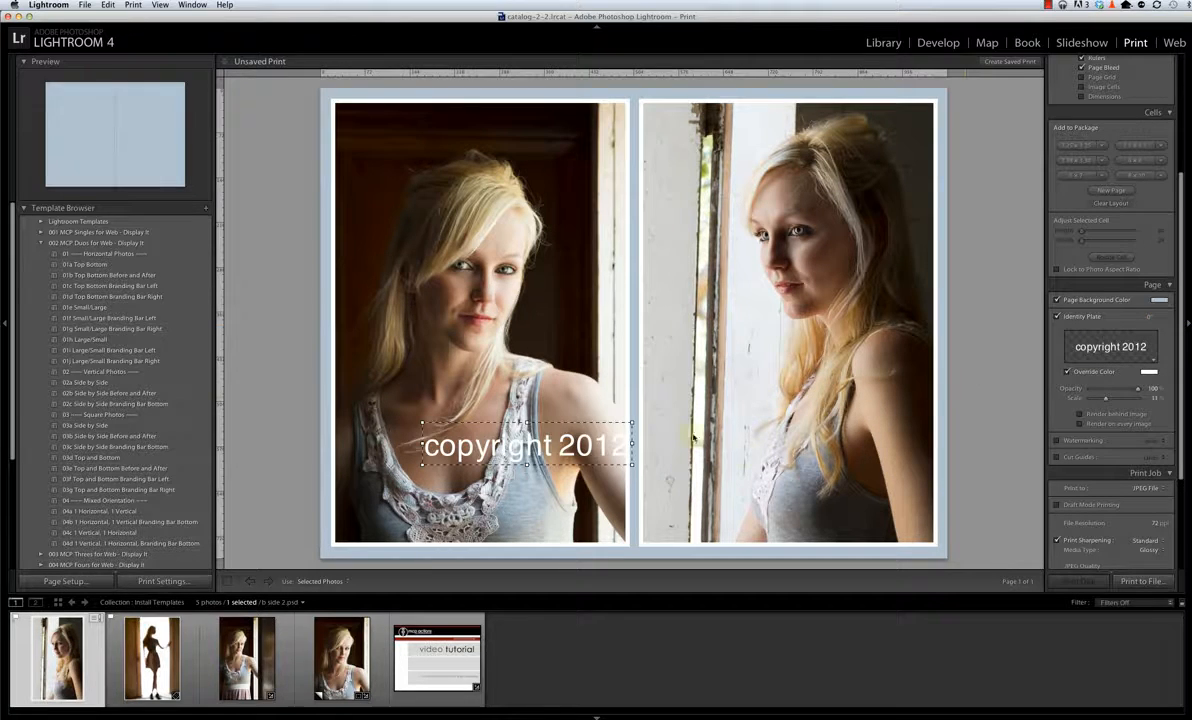
left_click_drag(566, 452, 633, 515)
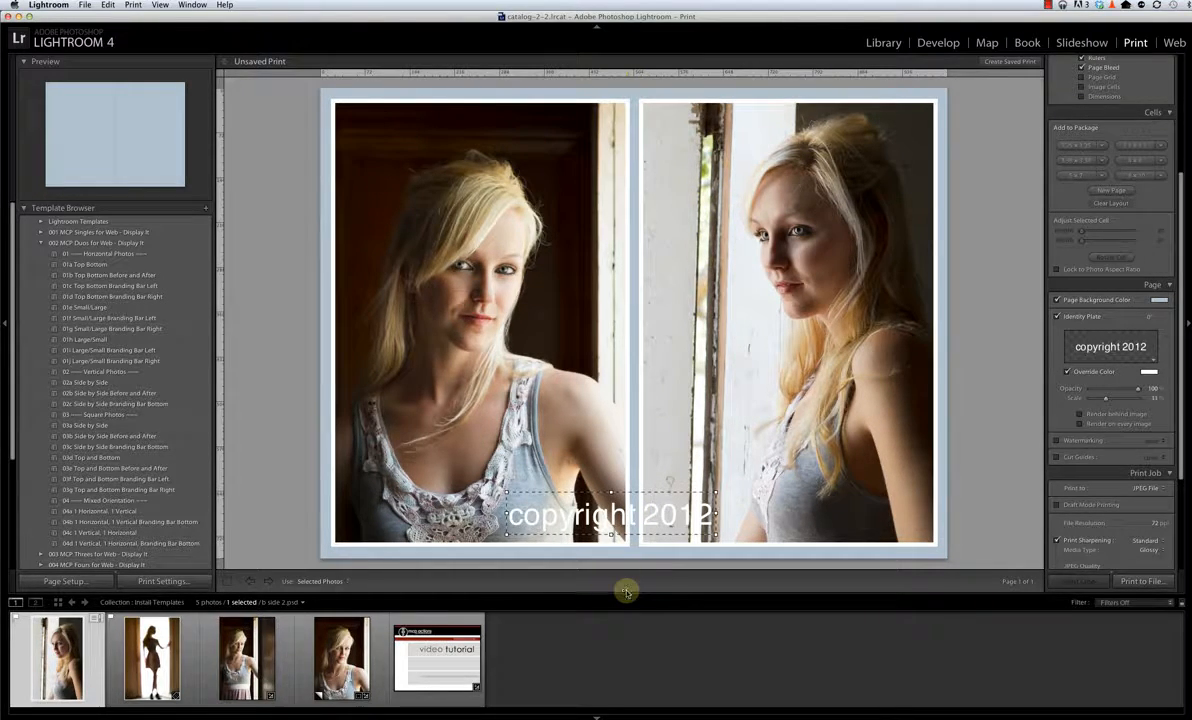
Try the graphical identity plate option in the editor, cancel the edit and deselect the copyright text
left_click(1152, 360)
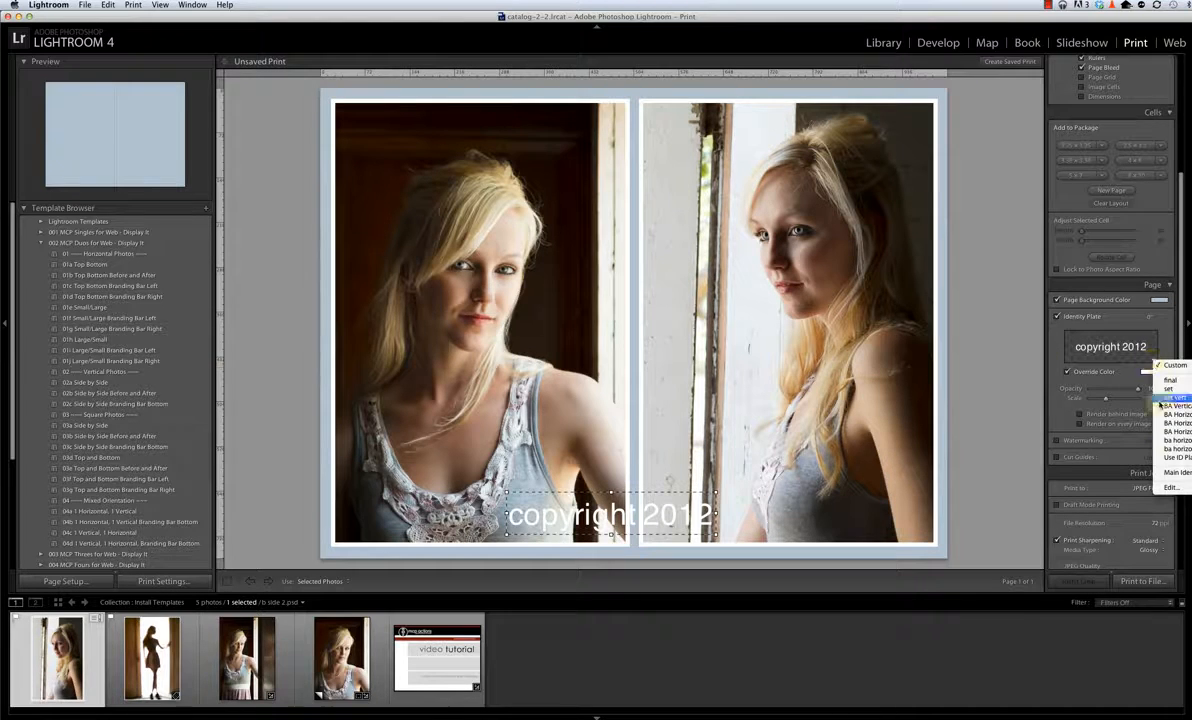
left_click(1170, 487)
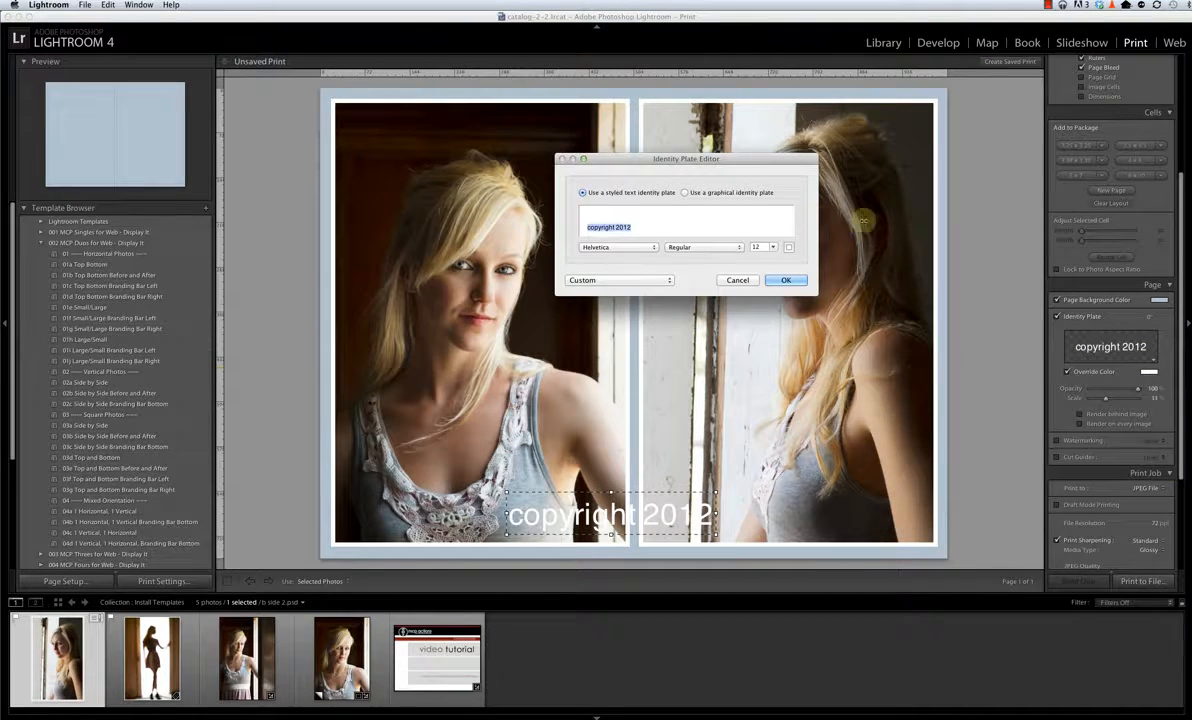
left_click(705, 193)
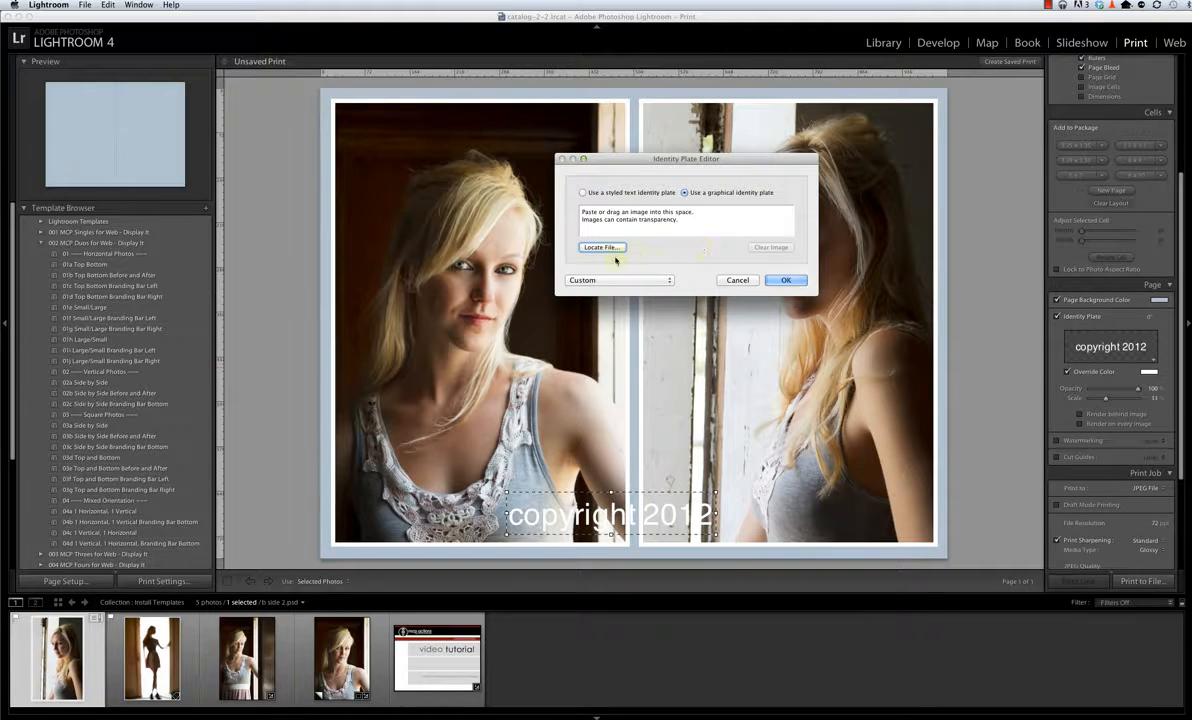
left_click(737, 280)
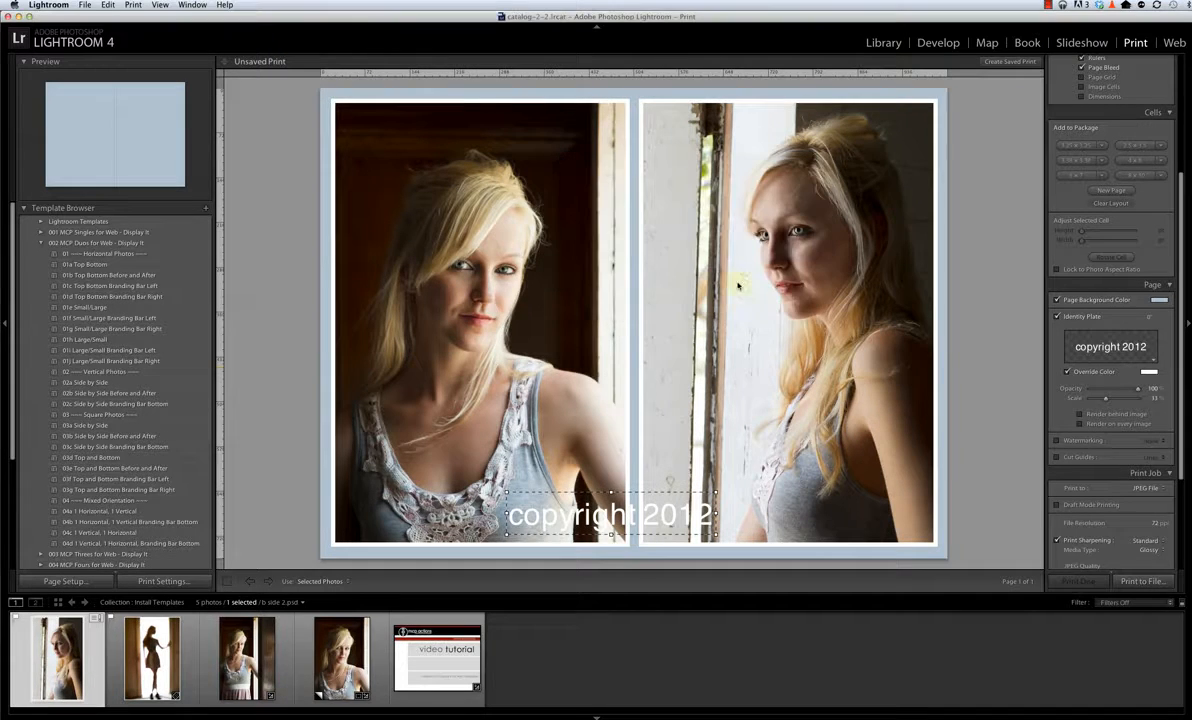
left_click(971, 372)
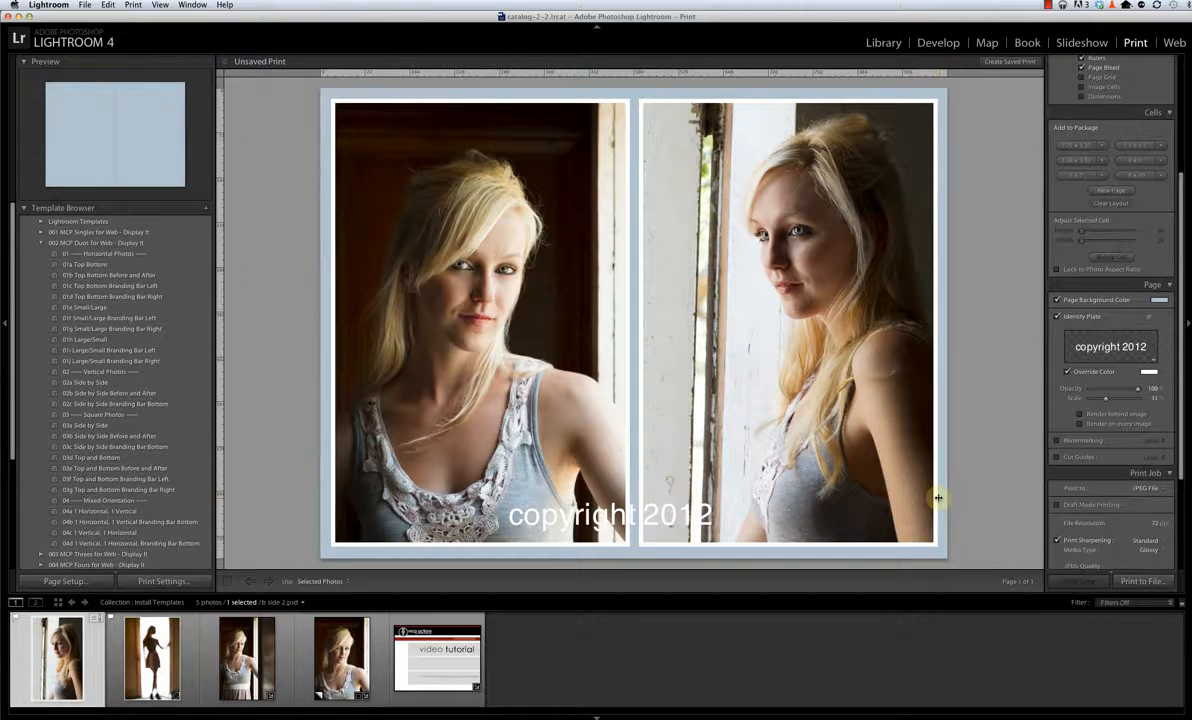
Print the finished layout to a JPEG file on the Desktop named "barn 2 vertical images"
scroll(1150, 440, "up", 4)
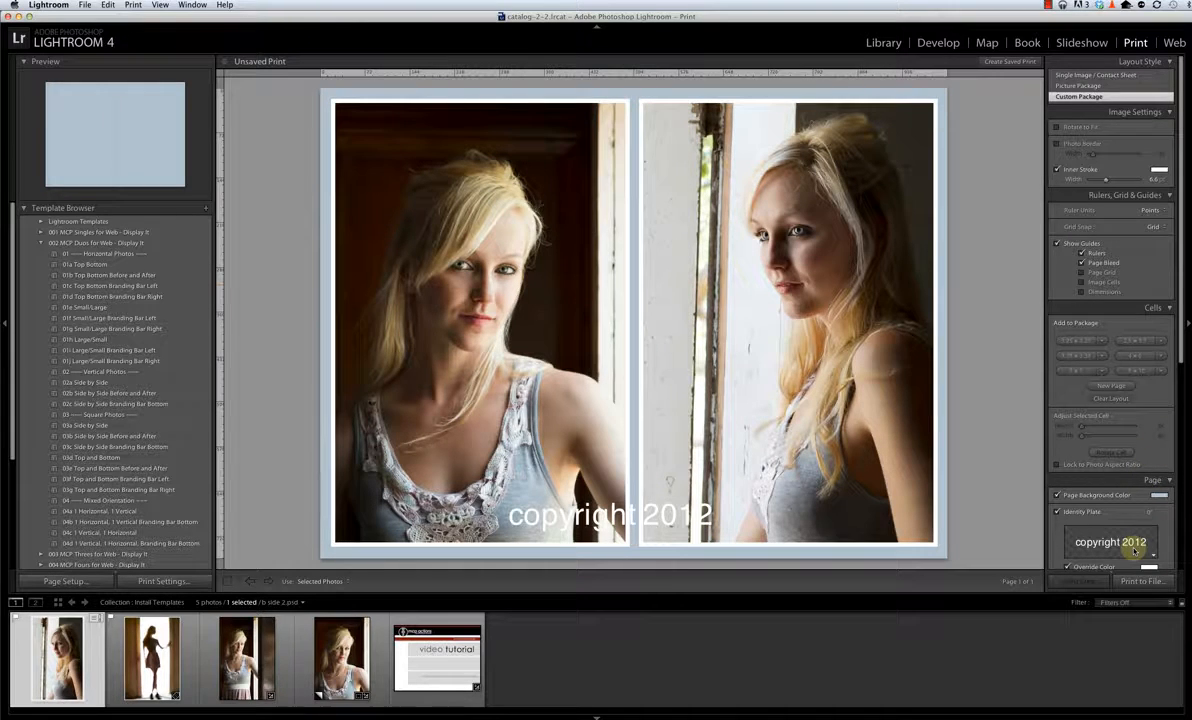
scroll(1135, 551, "down", 6)
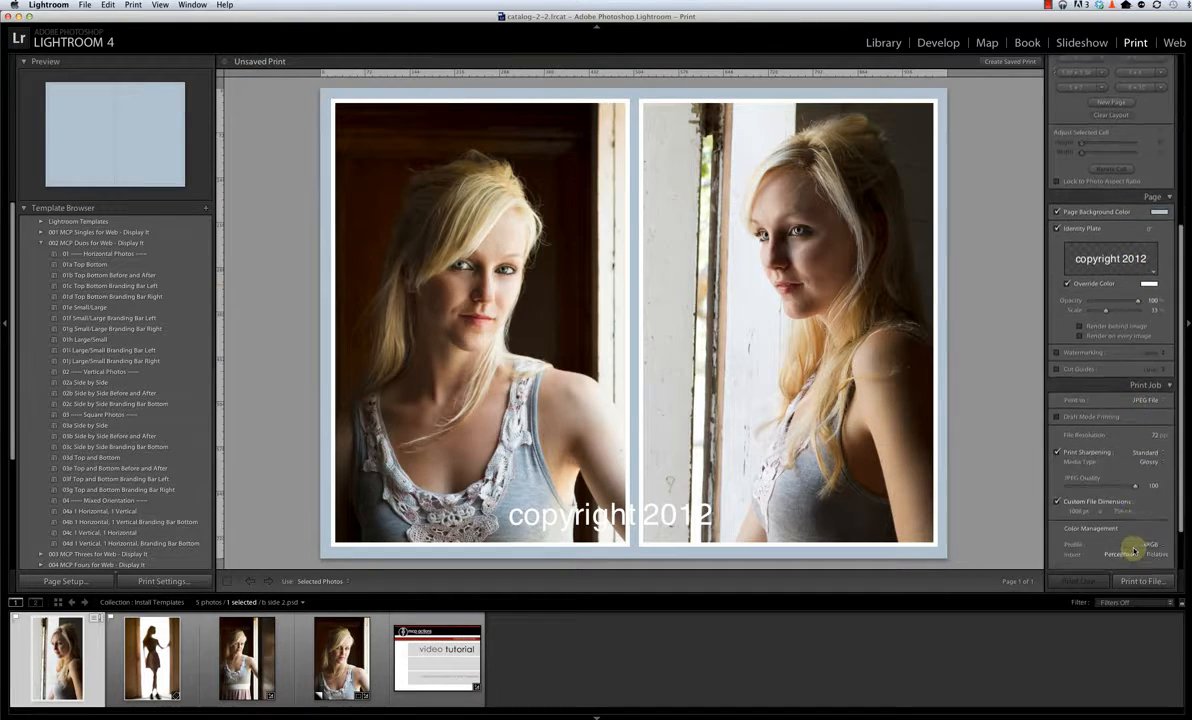
scroll(1135, 551, "down", 2)
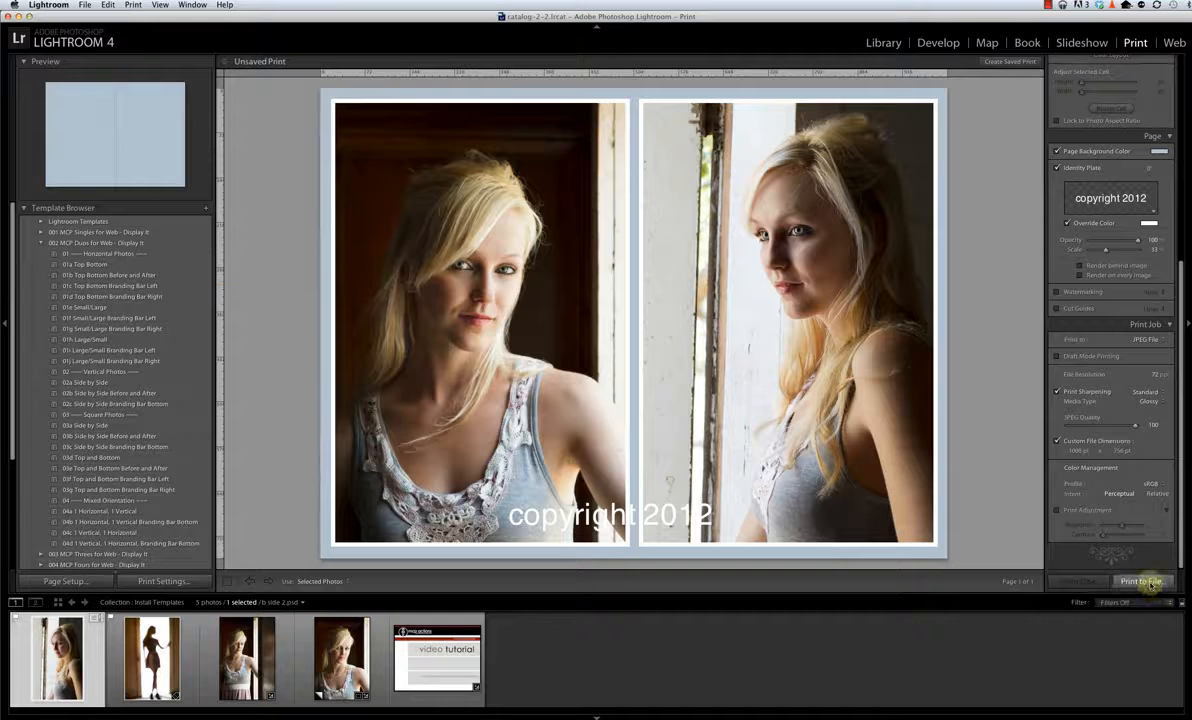
left_click(1142, 581)
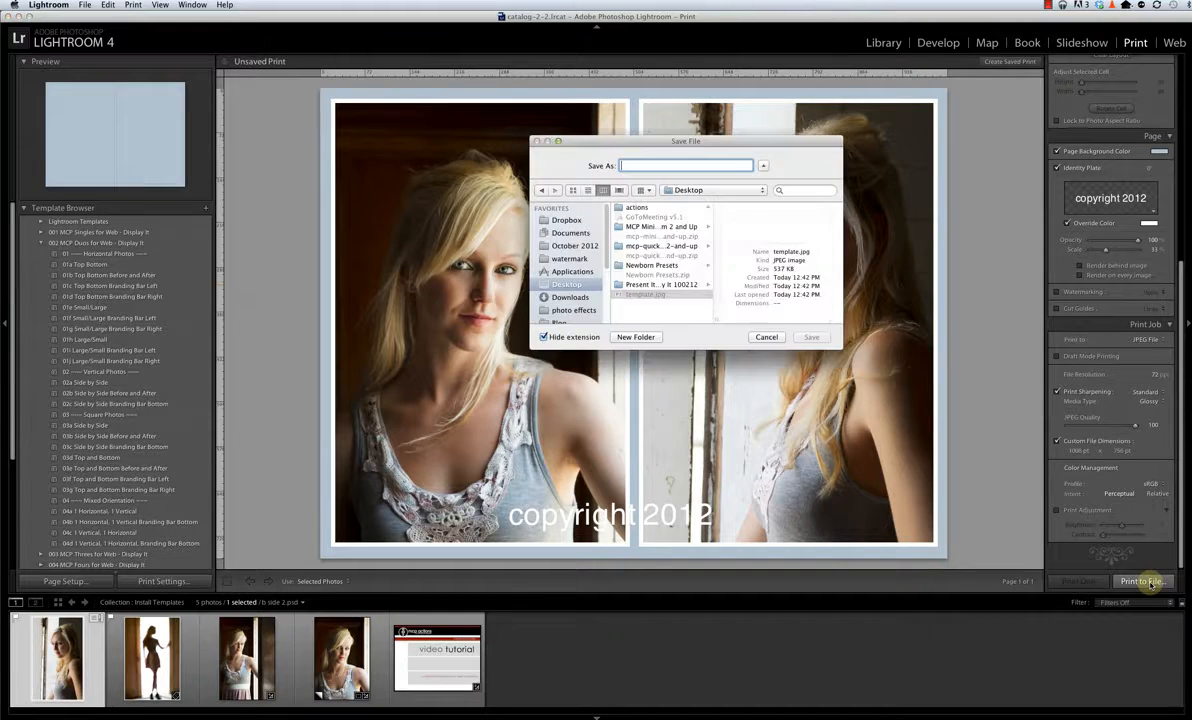
left_click(567, 285)
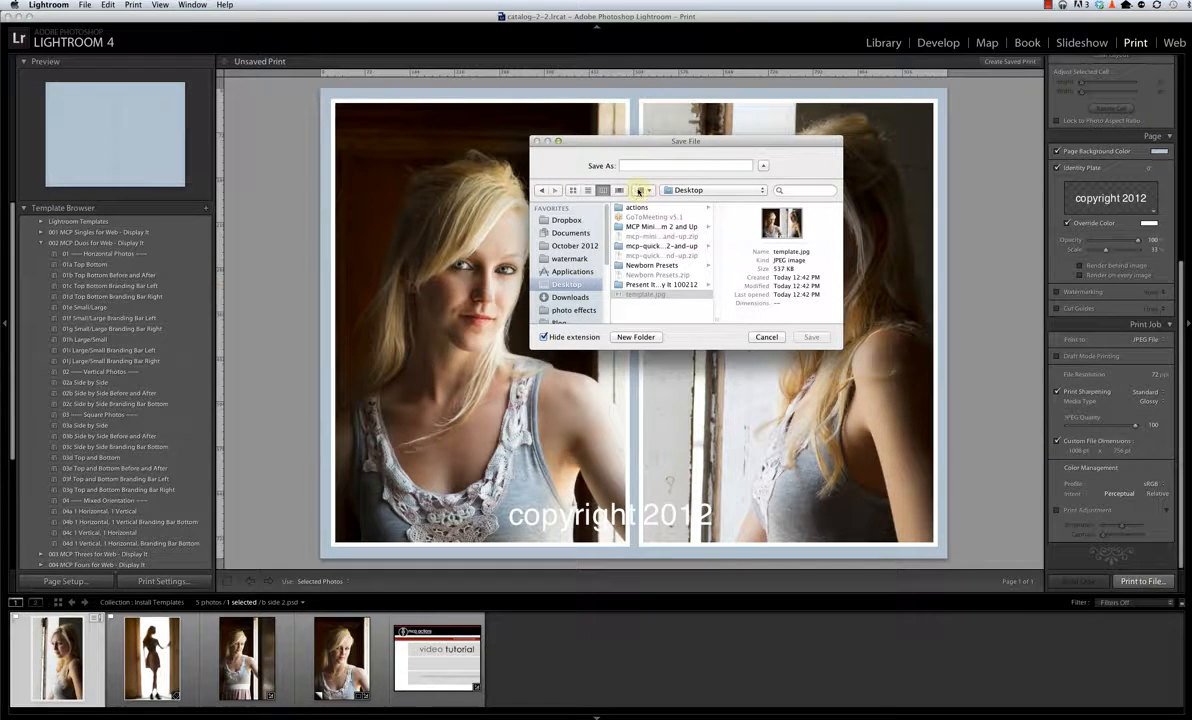
left_click(625, 166)
type("b")
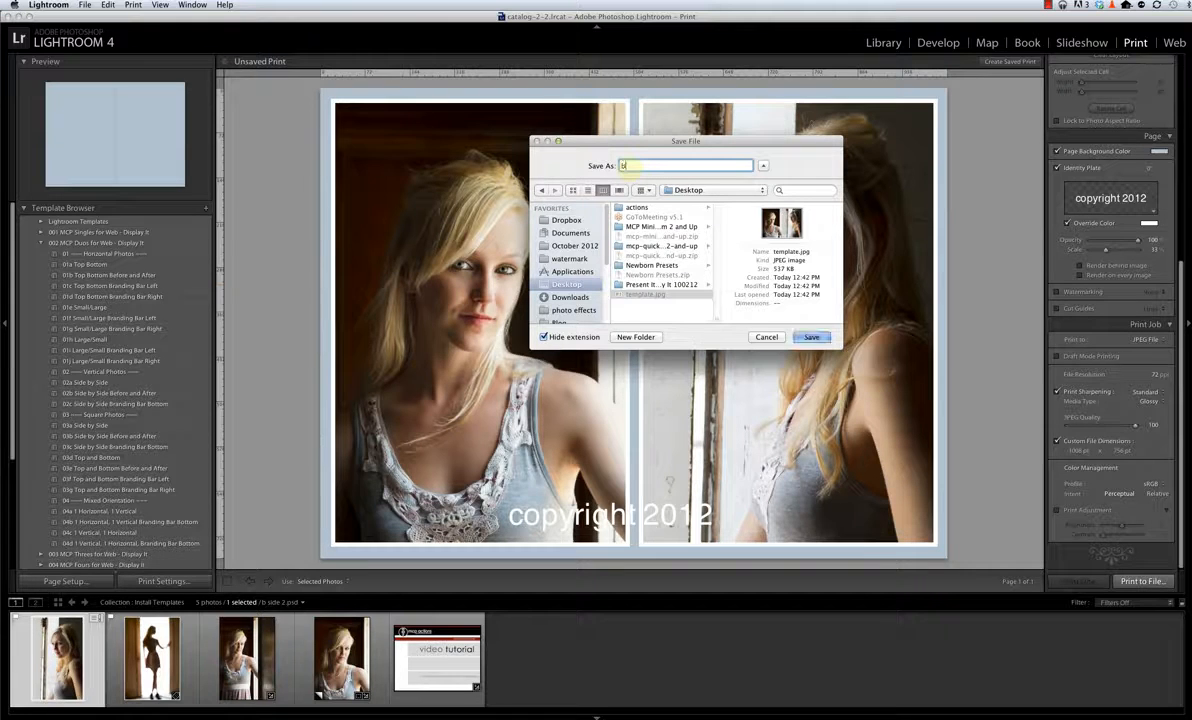
type("arn 2 vertical images")
left_click(811, 337)
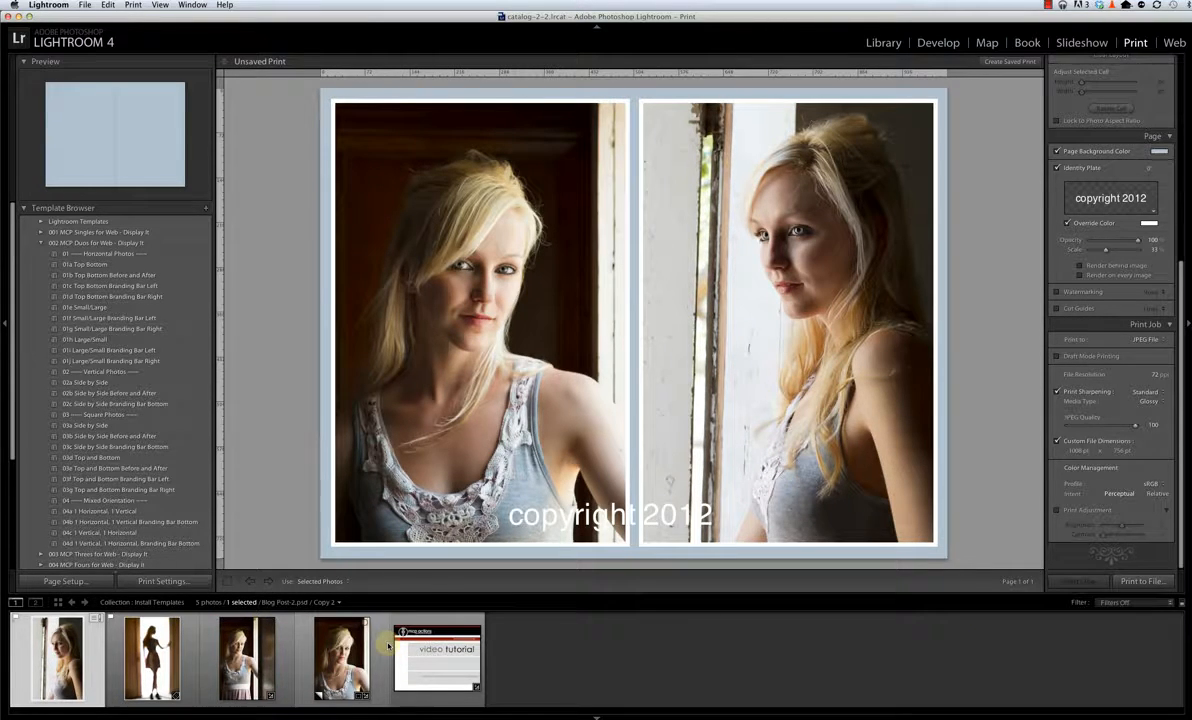
Create a collection named "Farmhouse Shoot" in the Library that includes the selected photo
left_click(41, 244)
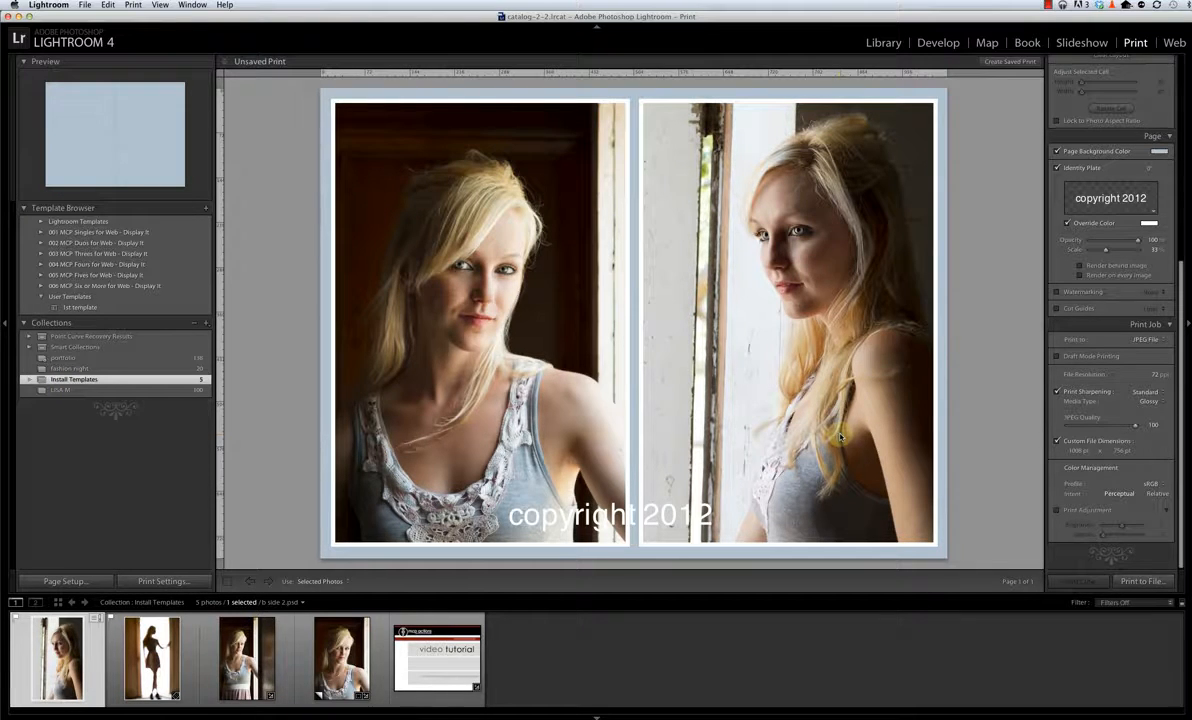
left_click(883, 43)
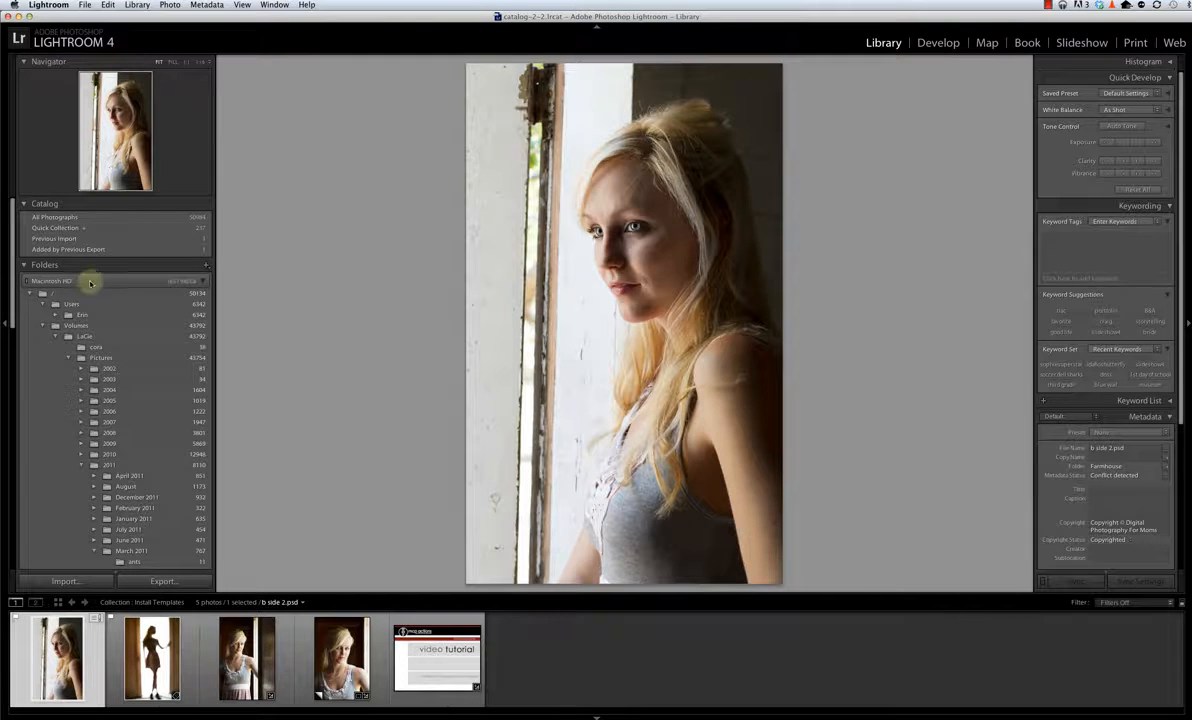
scroll(59, 393, "down", 10)
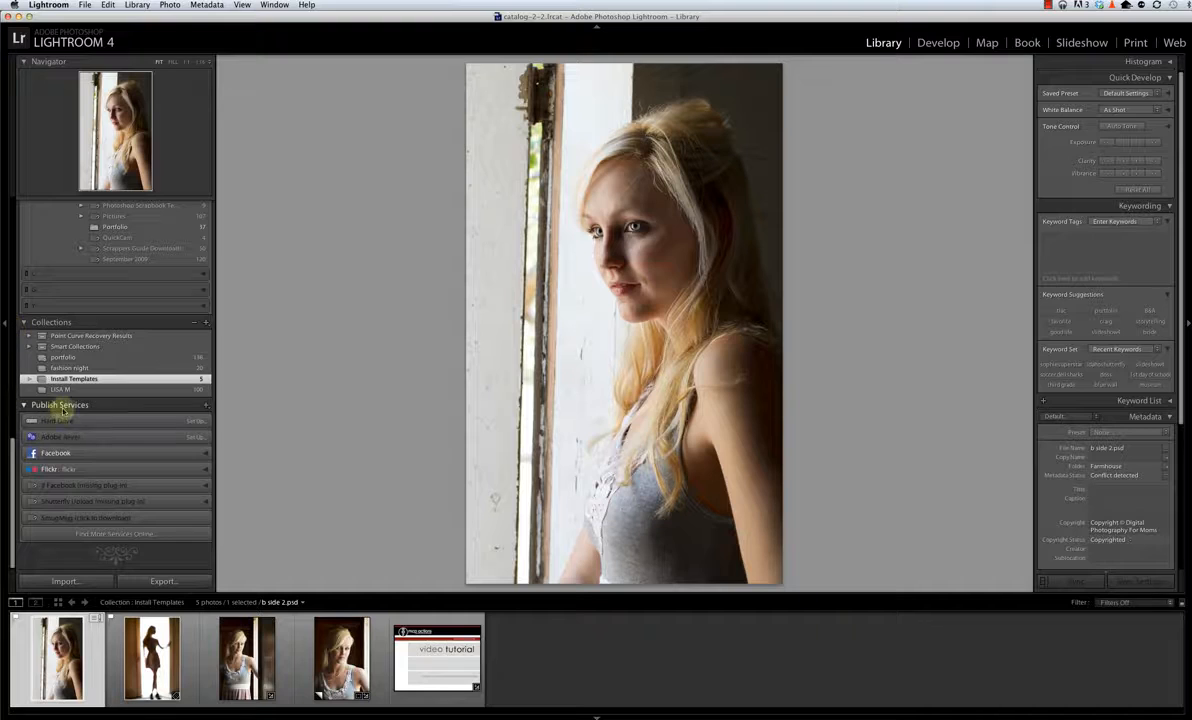
left_click(206, 322)
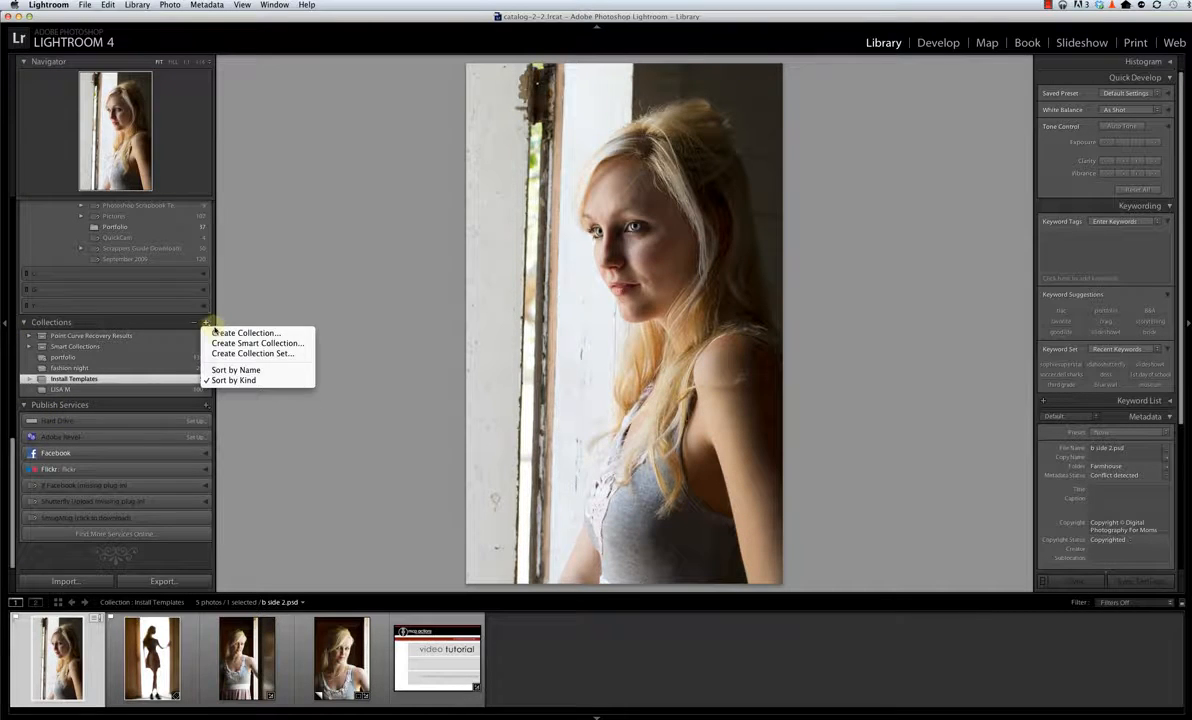
left_click(300, 331)
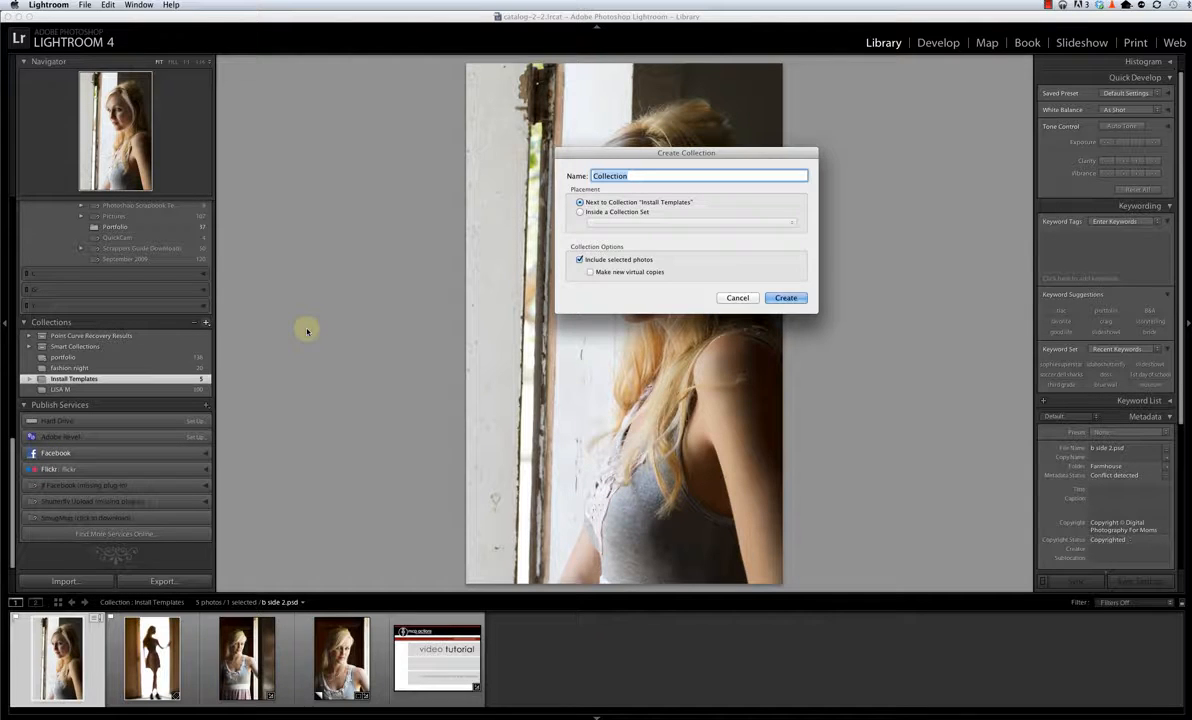
type("Farmhouse Shoot")
key("Return")
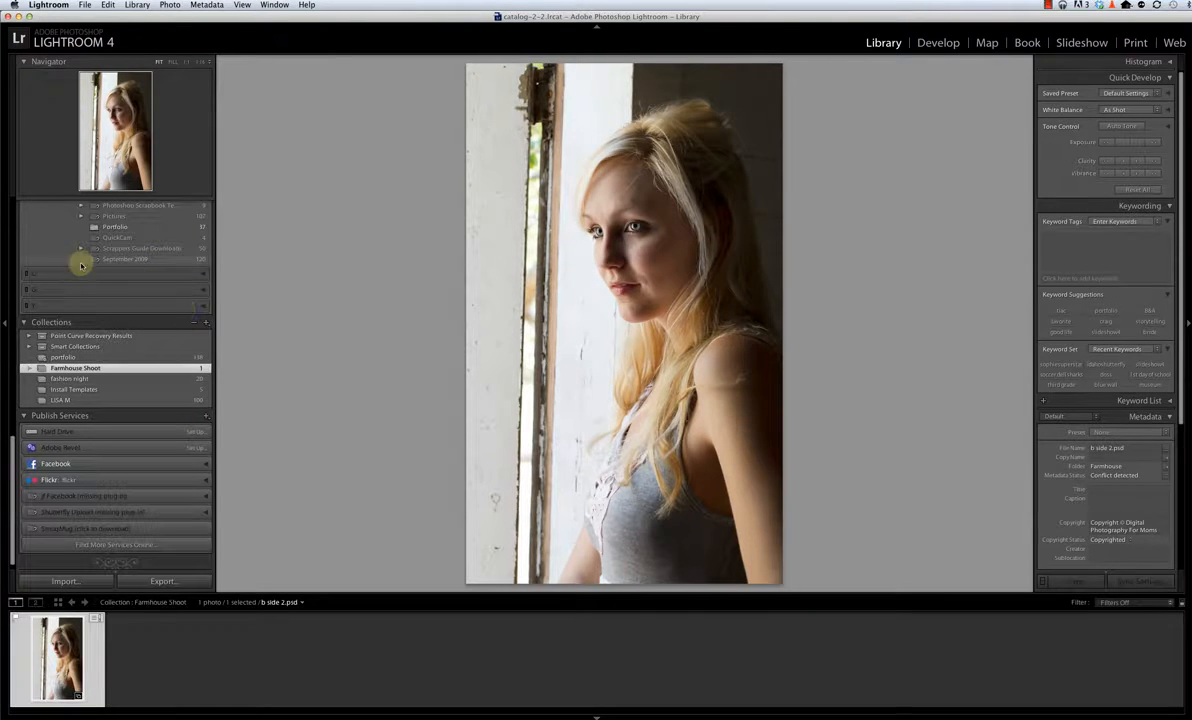
Show the March 2011 Farmhouse folder as a grid and filter it to photos flagged as picks
scroll(88, 259, "up", 8)
scroll(88, 262, "up", 10)
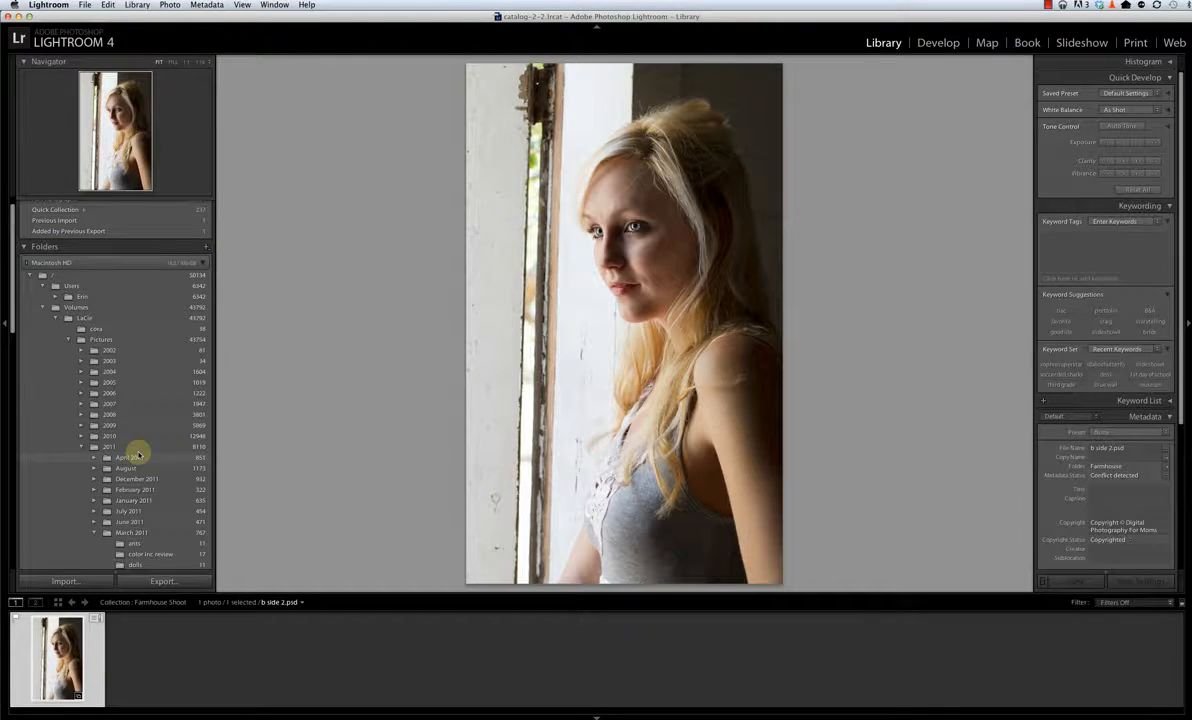
scroll(138, 456, "down", 5)
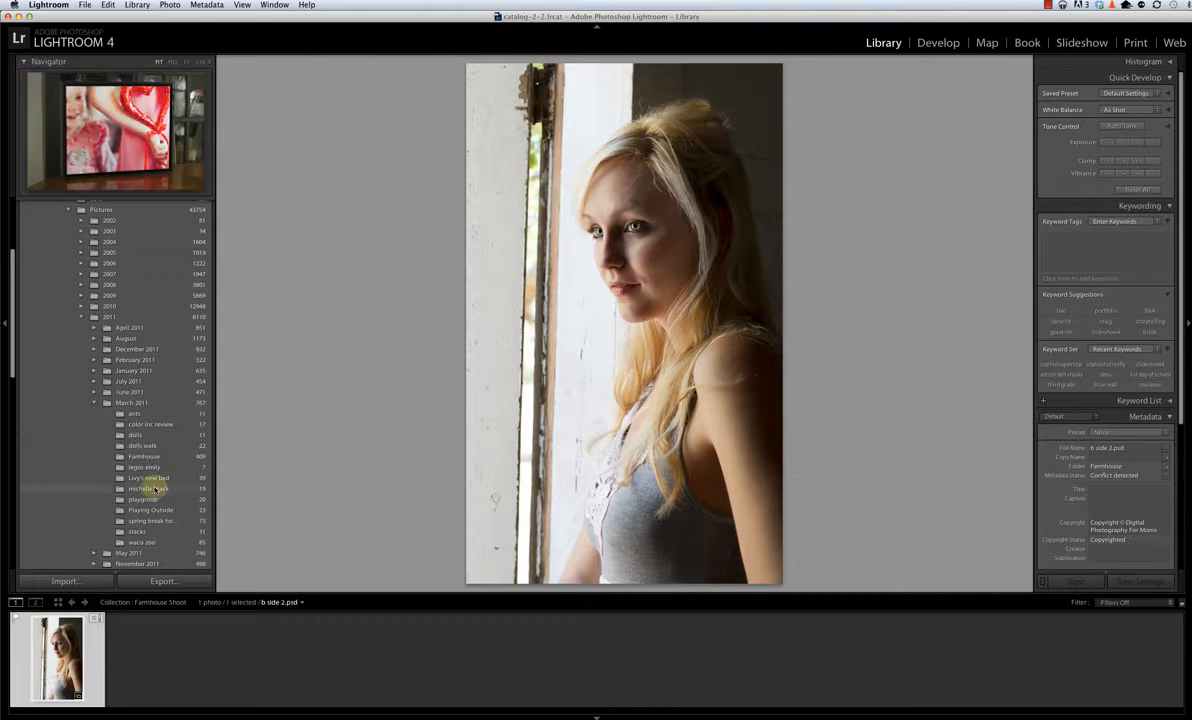
left_click(143, 456)
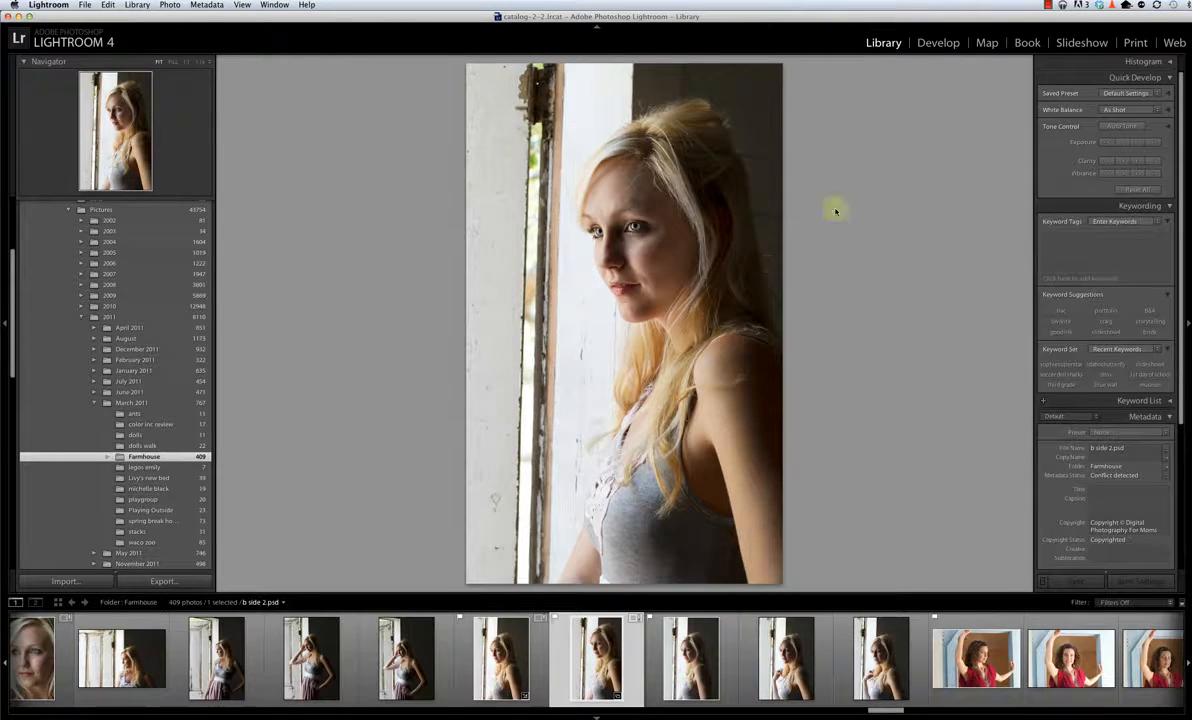
key("g")
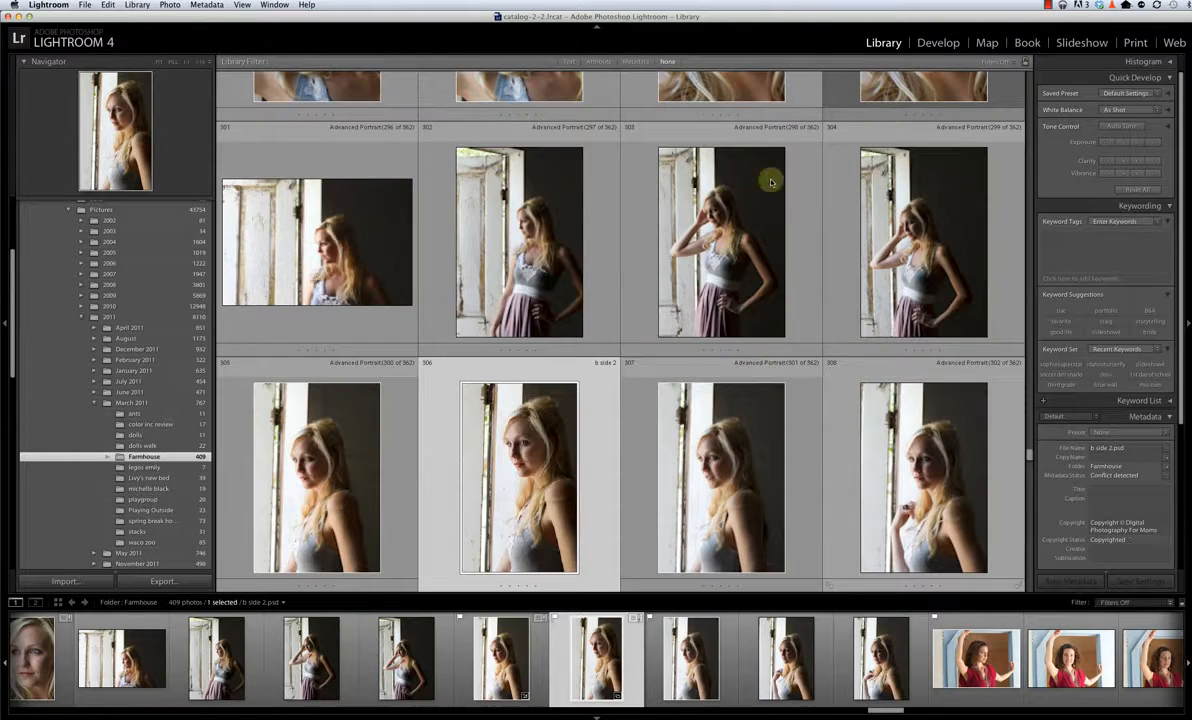
left_click(598, 61)
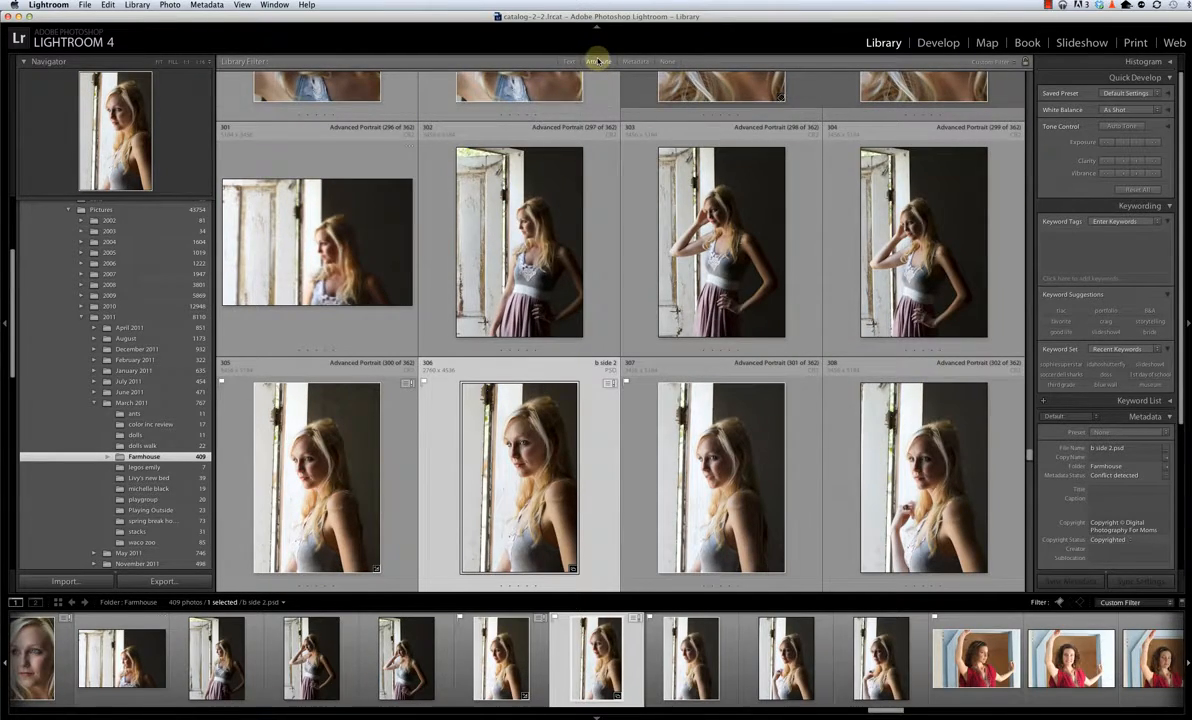
left_click(746, 77)
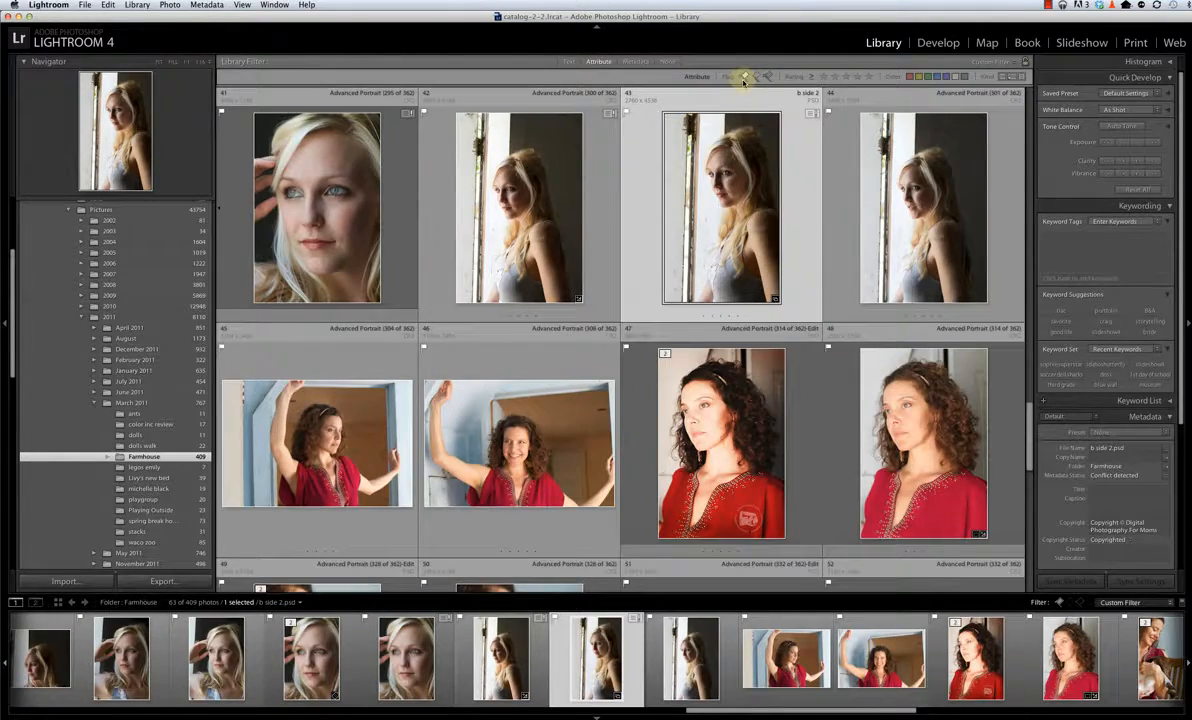
Add the close-up portrait of the blonde woman with her hand by her head to the Farmhouse Shoot collection
scroll(726, 366, "down", 3)
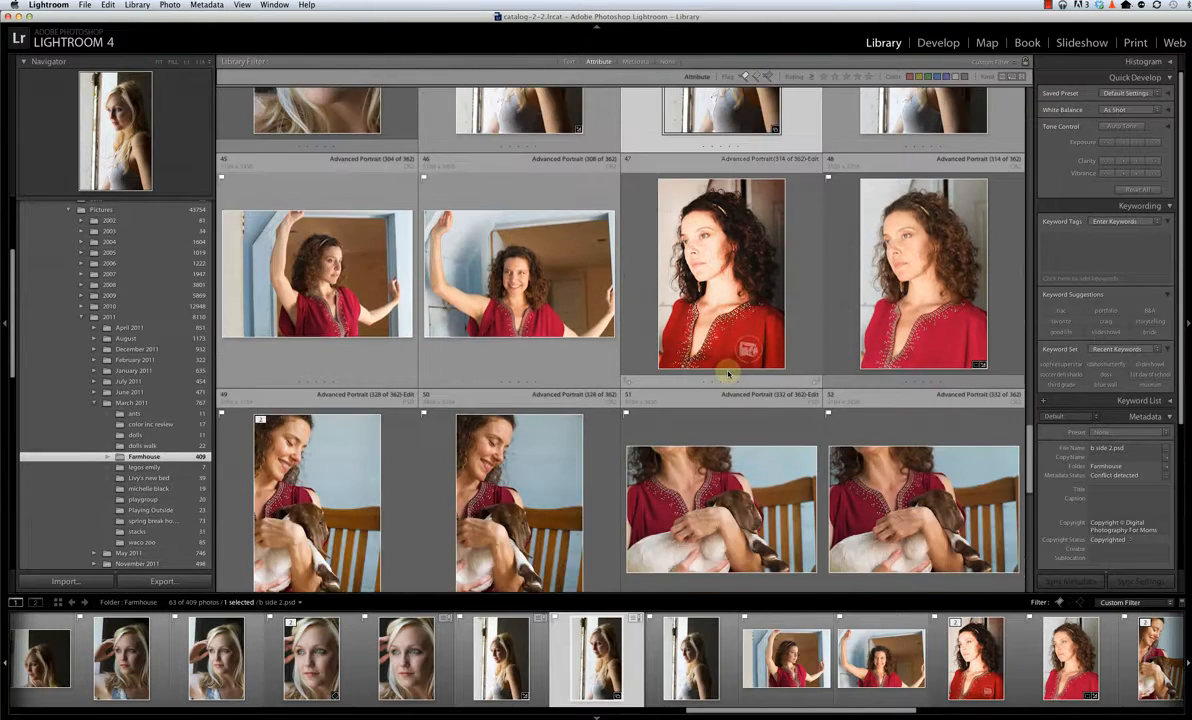
scroll(715, 366, "up", 4)
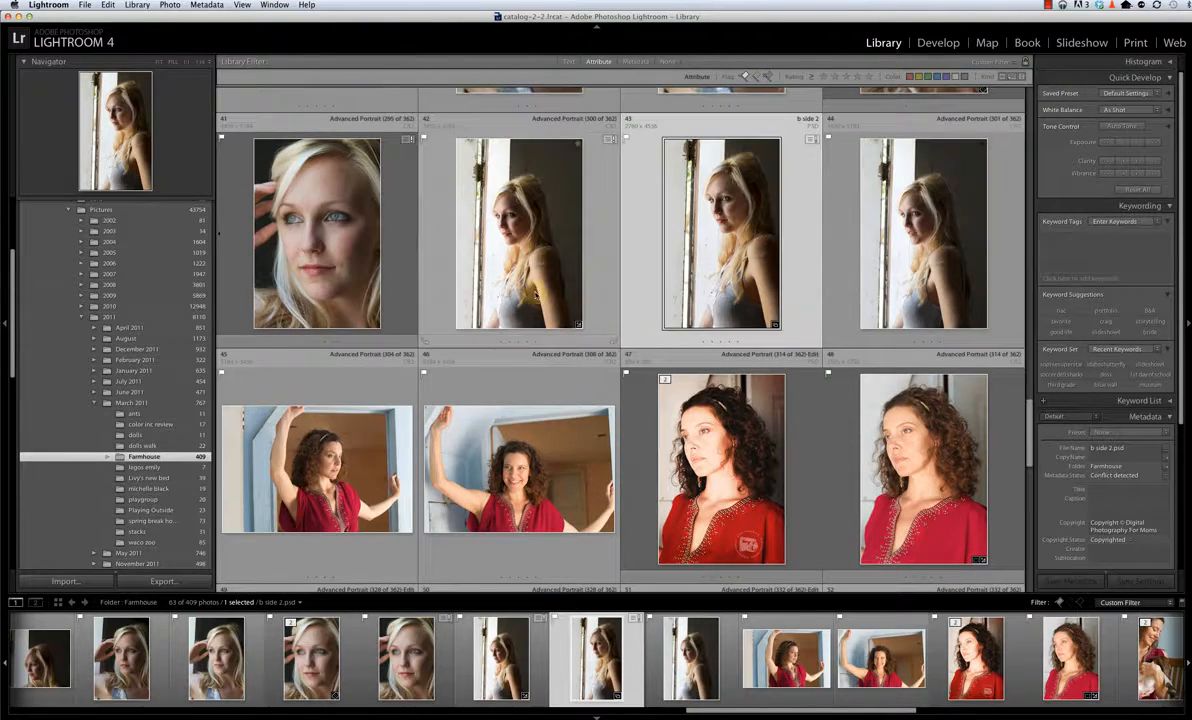
left_click(338, 270)
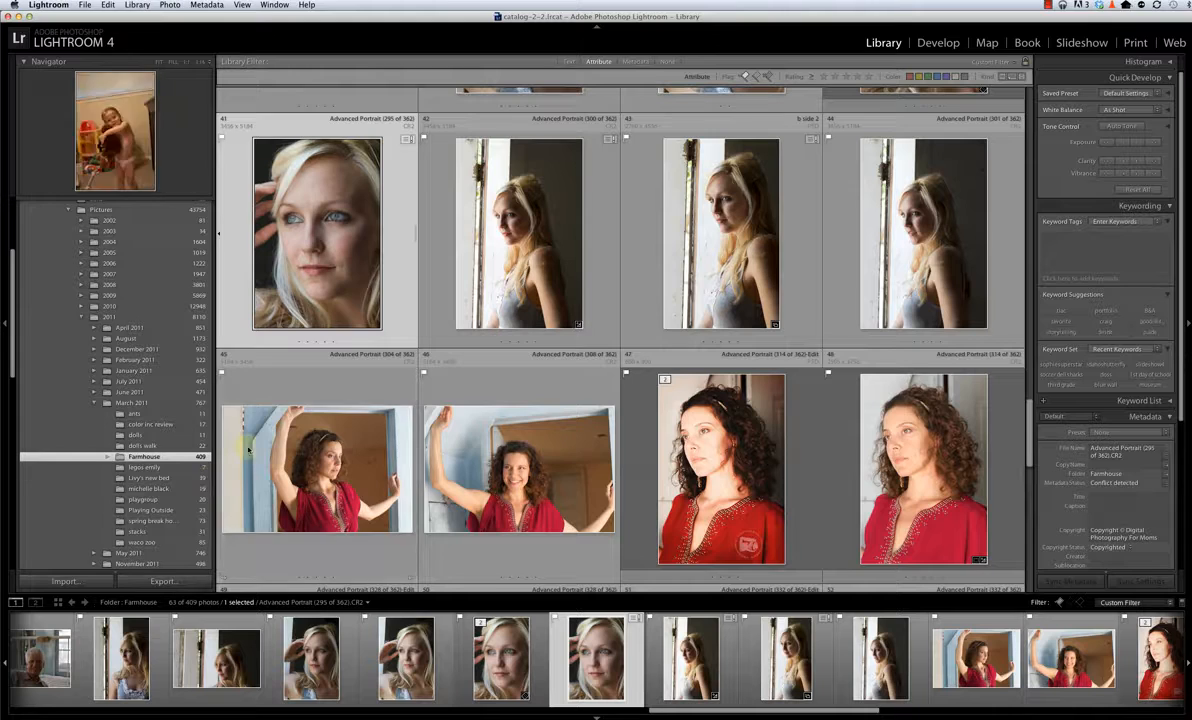
scroll(182, 470, "down", 10)
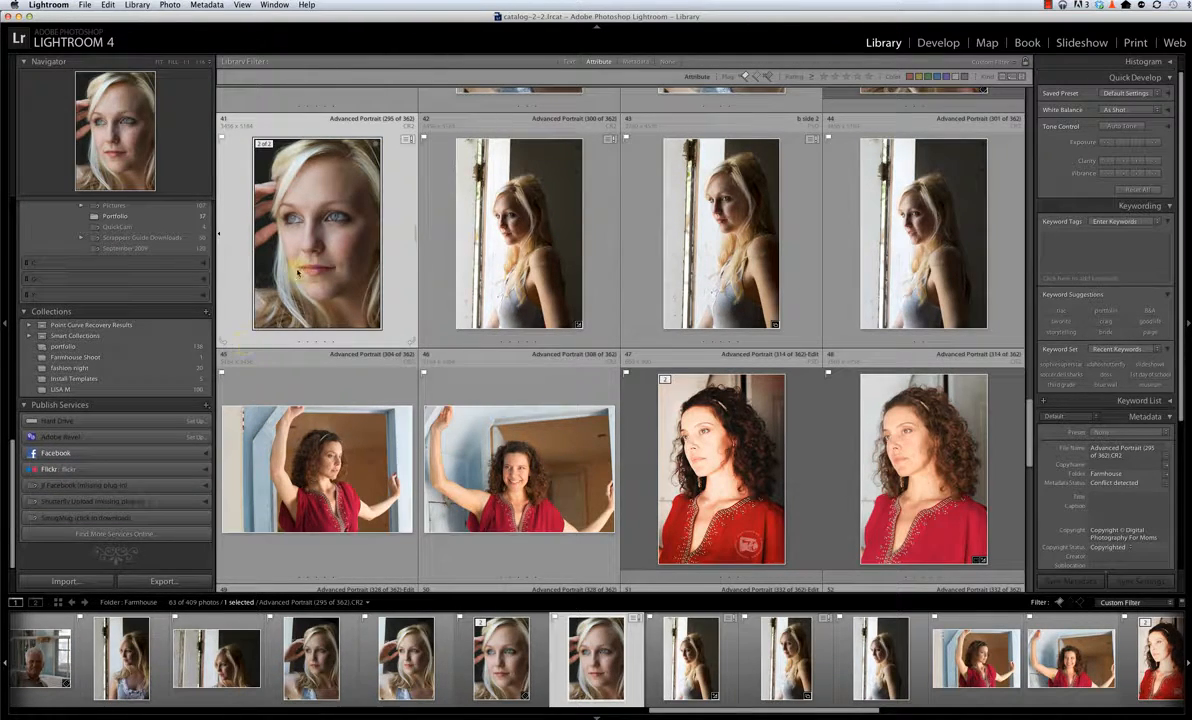
left_click_drag(288, 250, 87, 357)
Add the blonde woman's over-the-shoulder portrait and the hand-on-hip doorway silhouette to the Farmhouse Shoot collection together, and open the collection
scroll(590, 240, "down", 5)
left_click(596, 243)
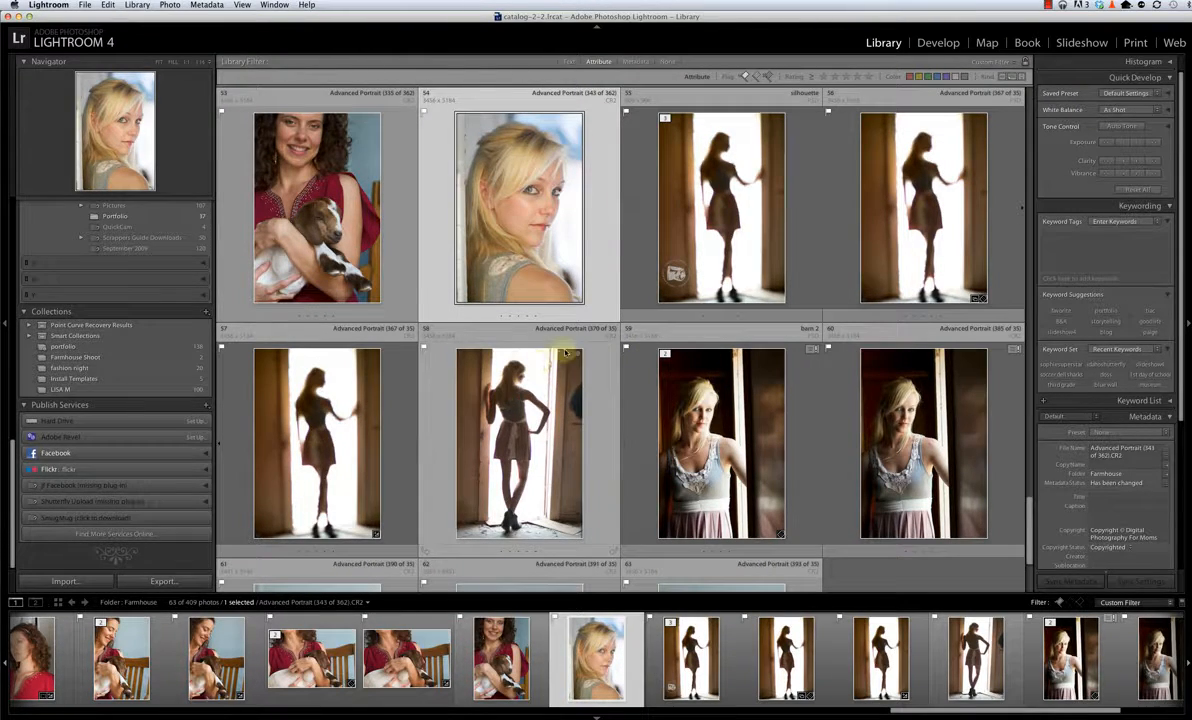
left_click(593, 403, "super")
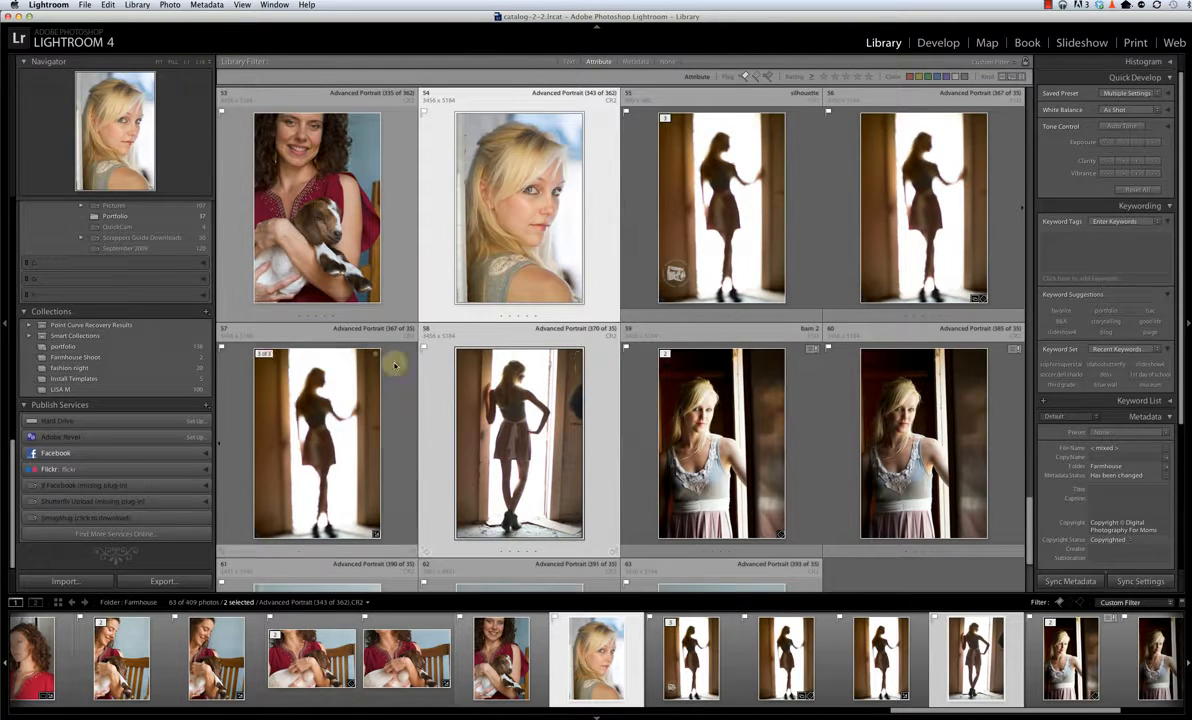
right_click(149, 357)
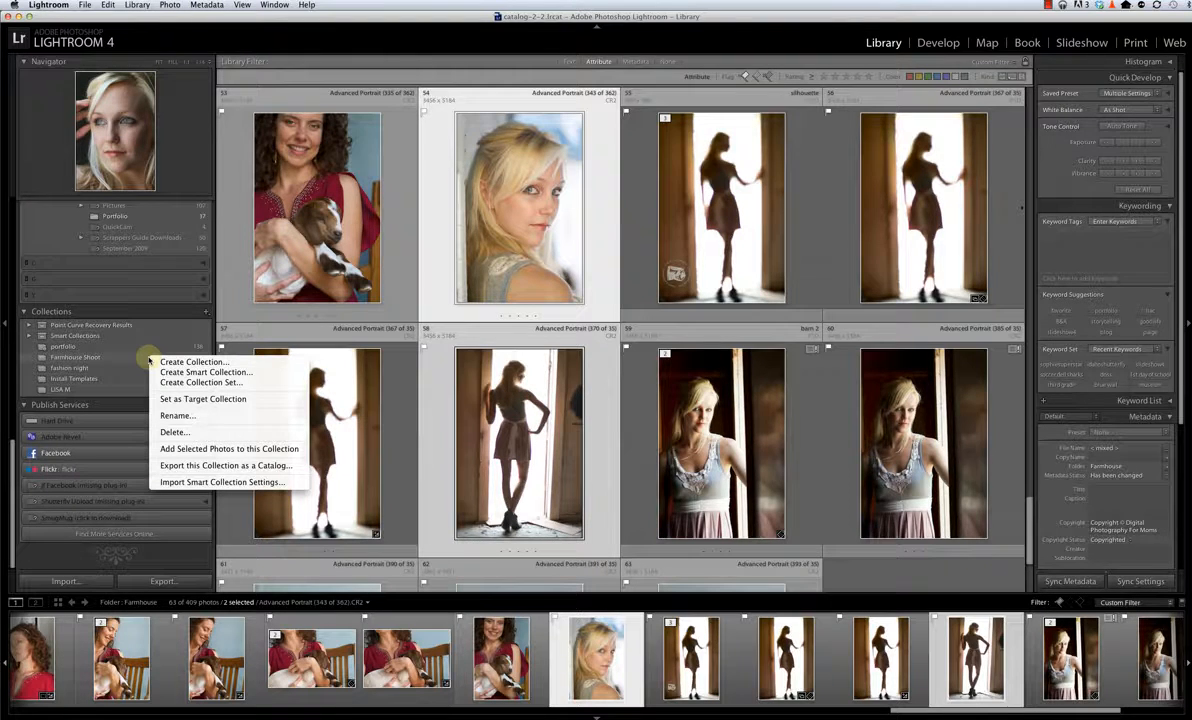
left_click(190, 448)
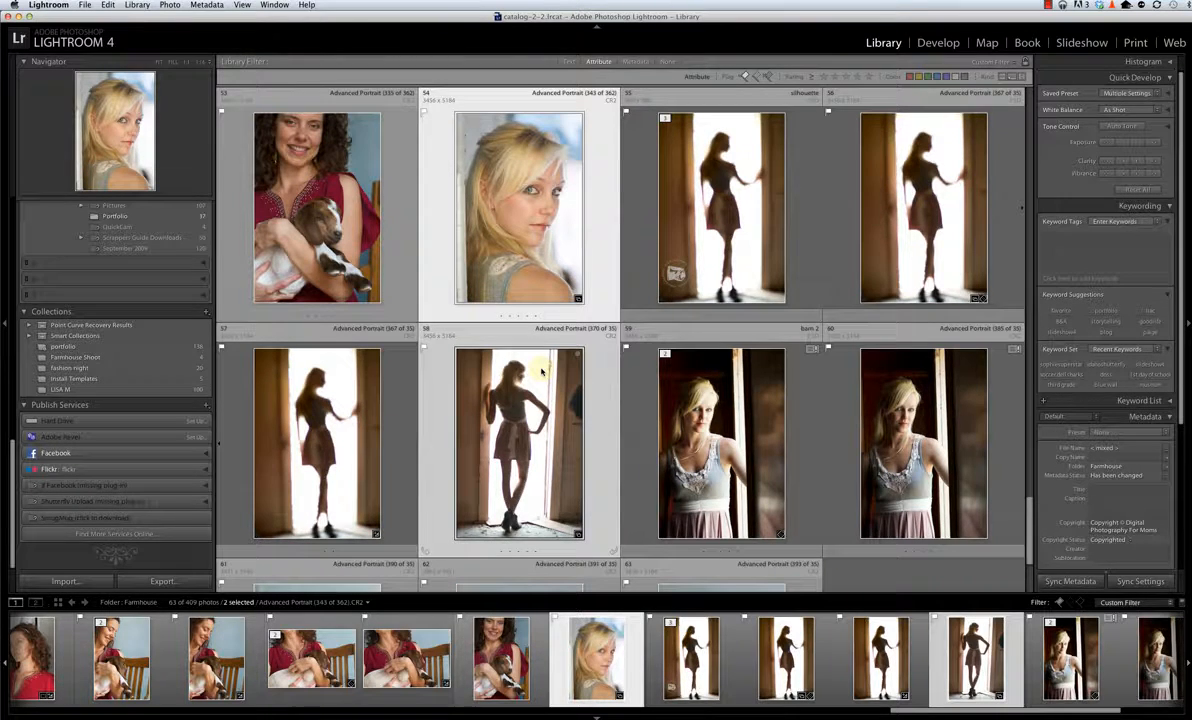
left_click(133, 356)
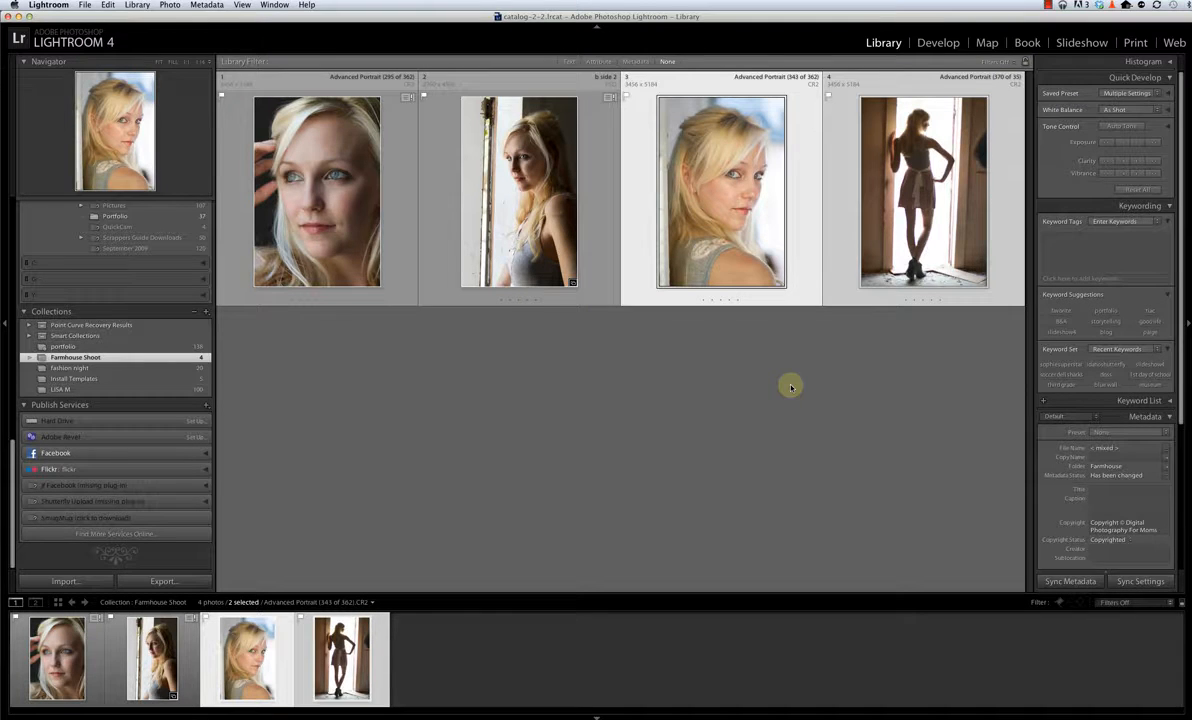
Add the blurred red skirt photo portfolio-3-4 from the Portfolio folder to the Farmhouse Shoot collection and open that collection
left_click(112, 216)
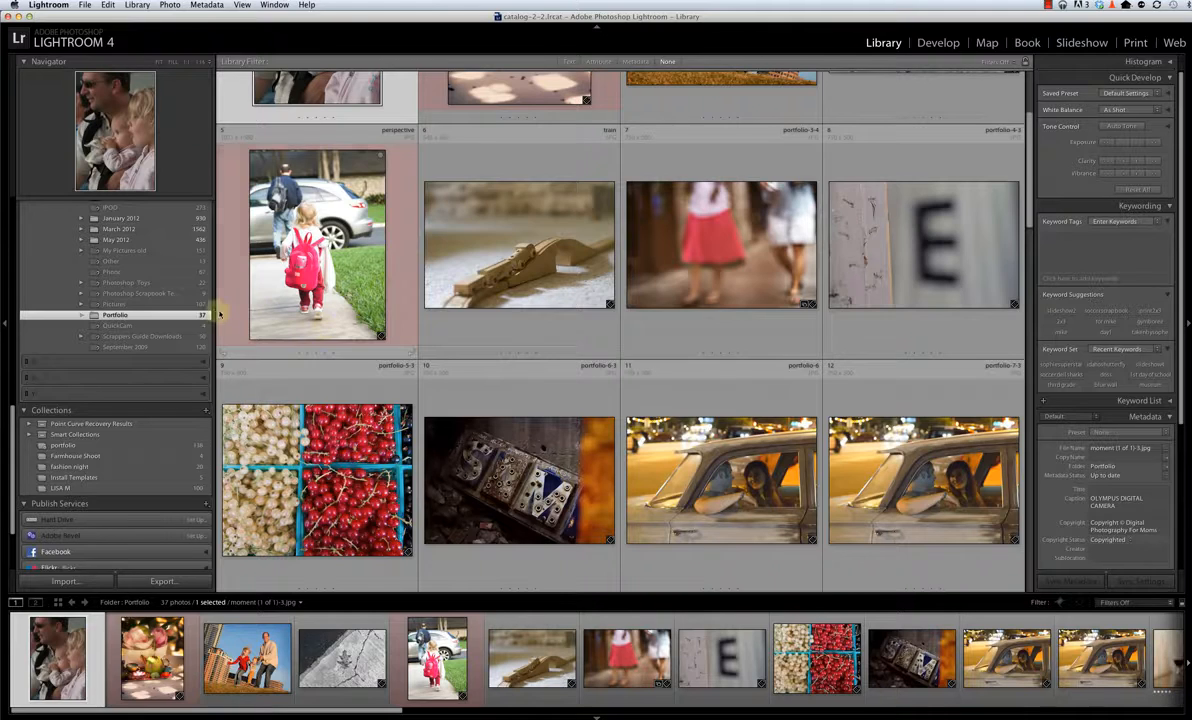
left_click(722, 250)
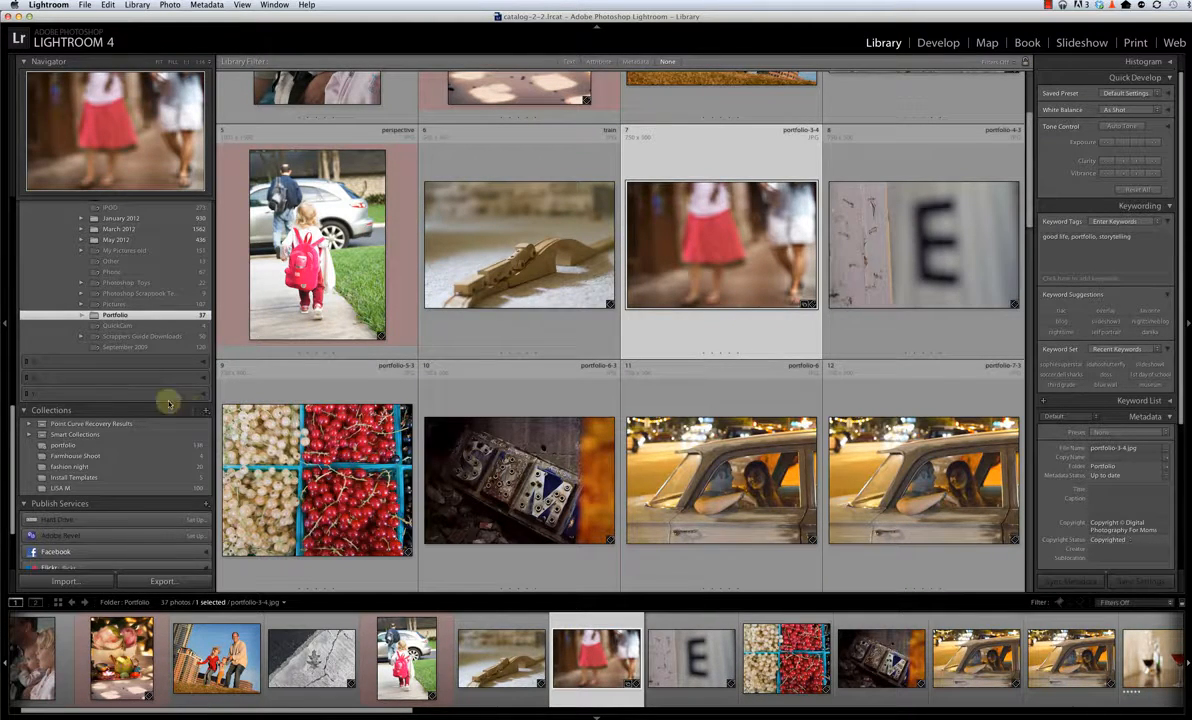
left_click_drag(630, 205, 107, 460)
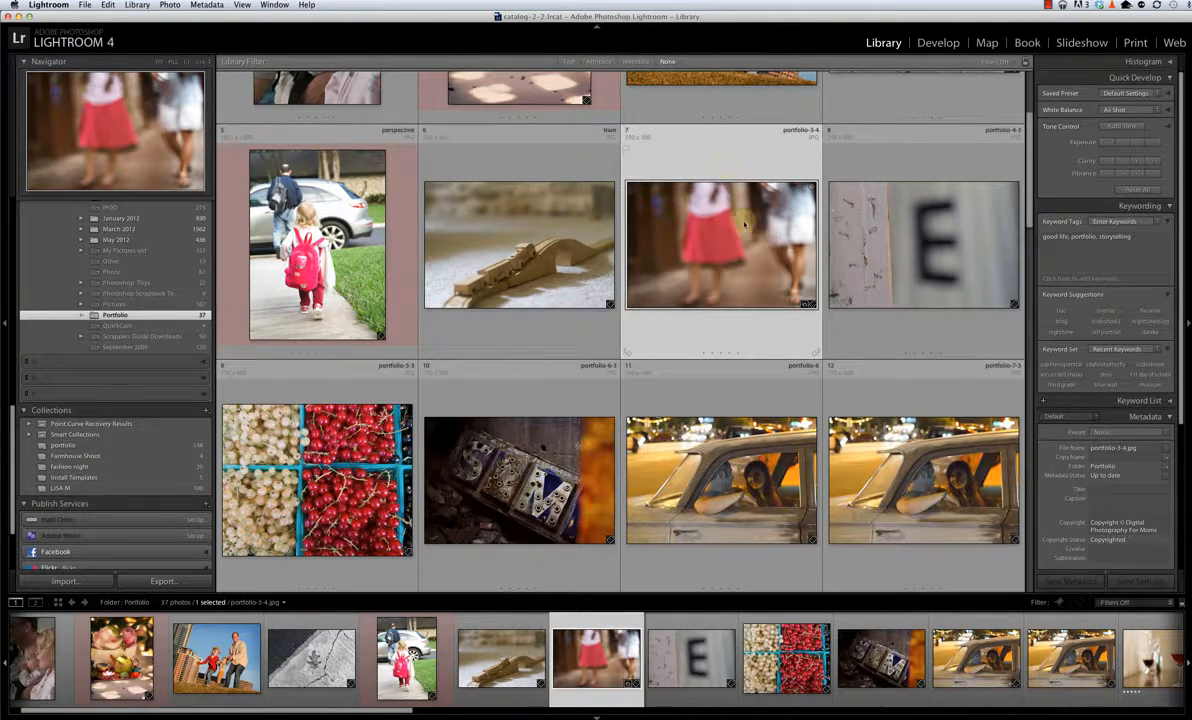
left_click(718, 245)
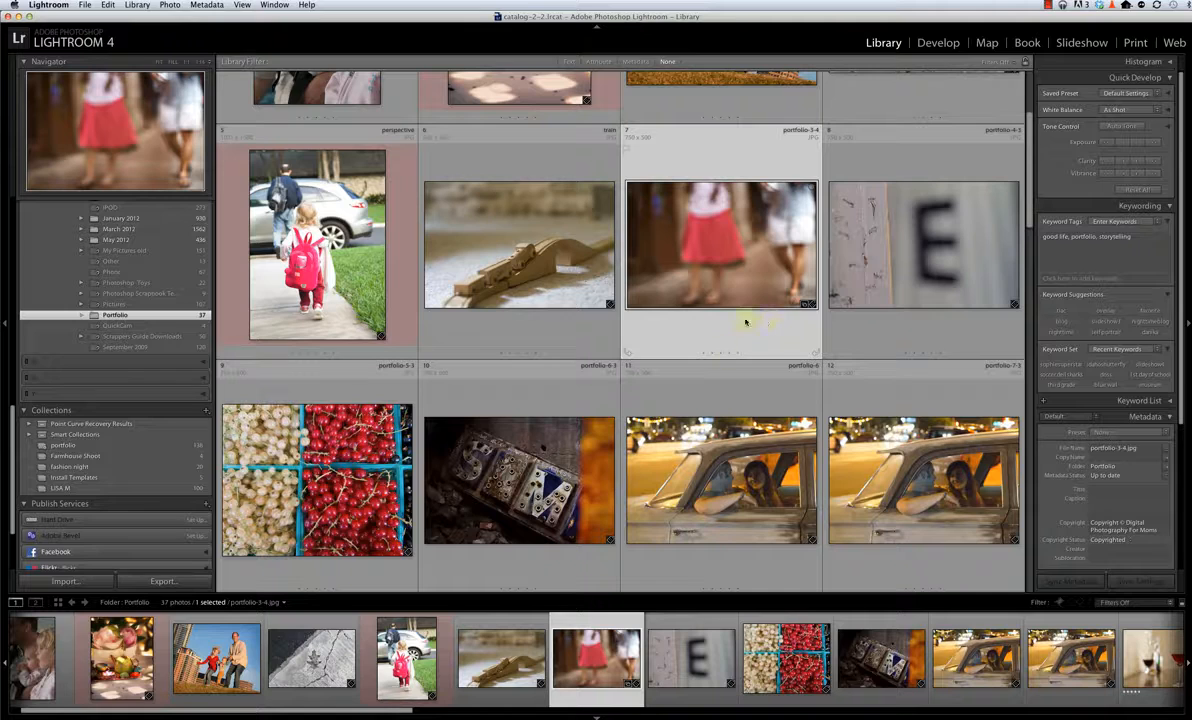
left_click_drag(700, 228, 88, 455)
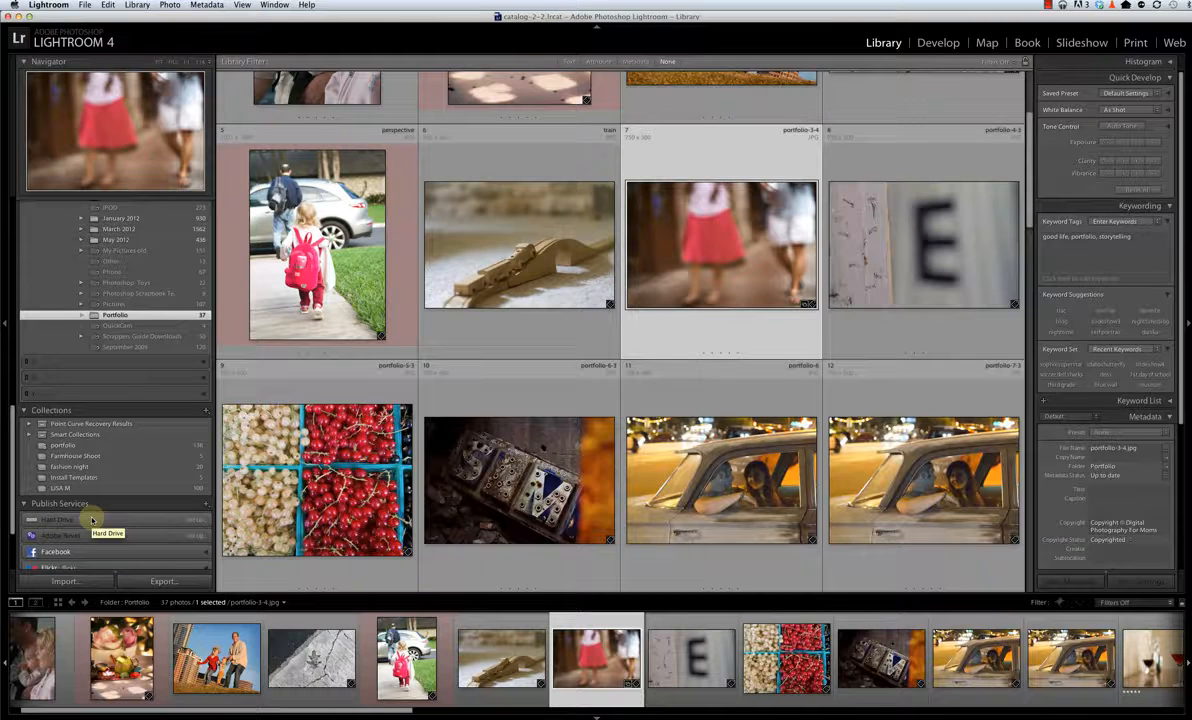
left_click(110, 455)
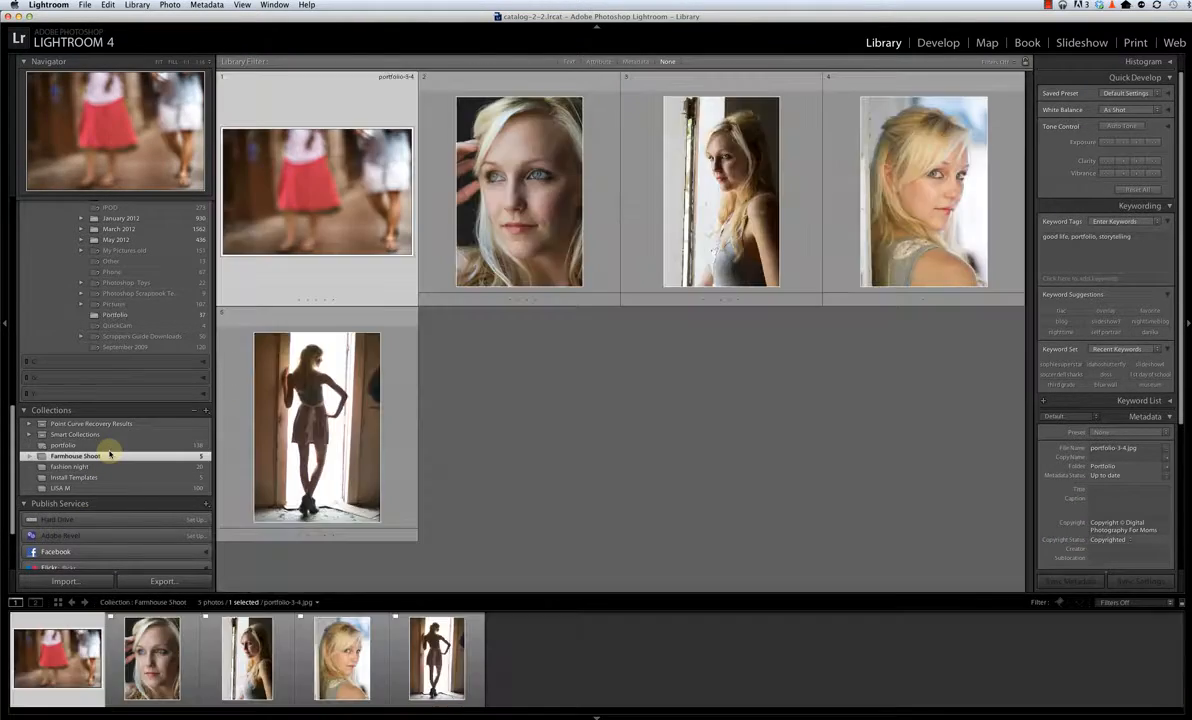